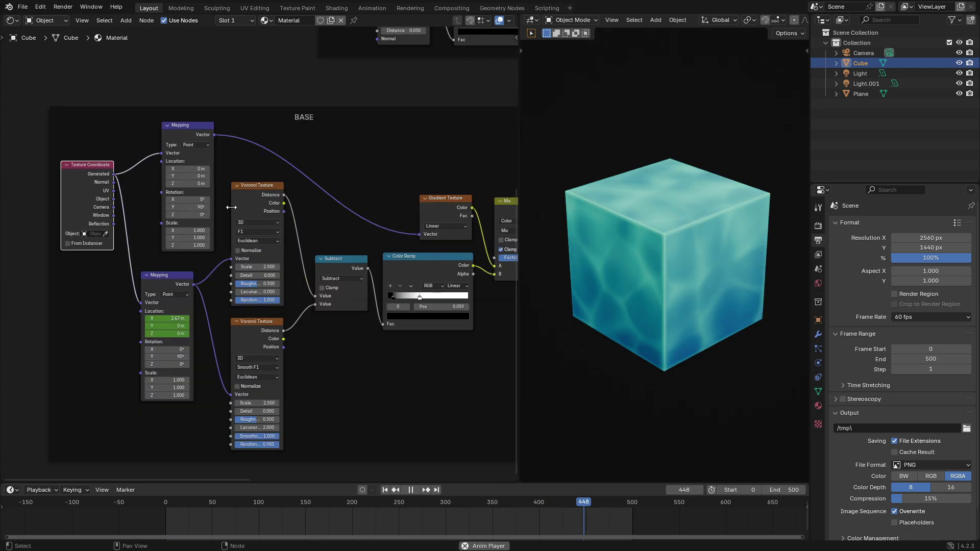
Align the two Mapping nodes vertically inside the BASE frame.
{"action": "scroll", "coordinate": [230, 247], "scroll_direction": "up", "scroll_amount": 1}
{"action": "left_click_drag", "start_coordinate": [175, 277], "coordinate": [185, 274]}
{"action": "left_click_drag", "start_coordinate": [178, 116], "coordinate": [168, 115]}
{"action": "middle_click_drag", "start_coordinate": [269, 151], "coordinate": [339, 161]}
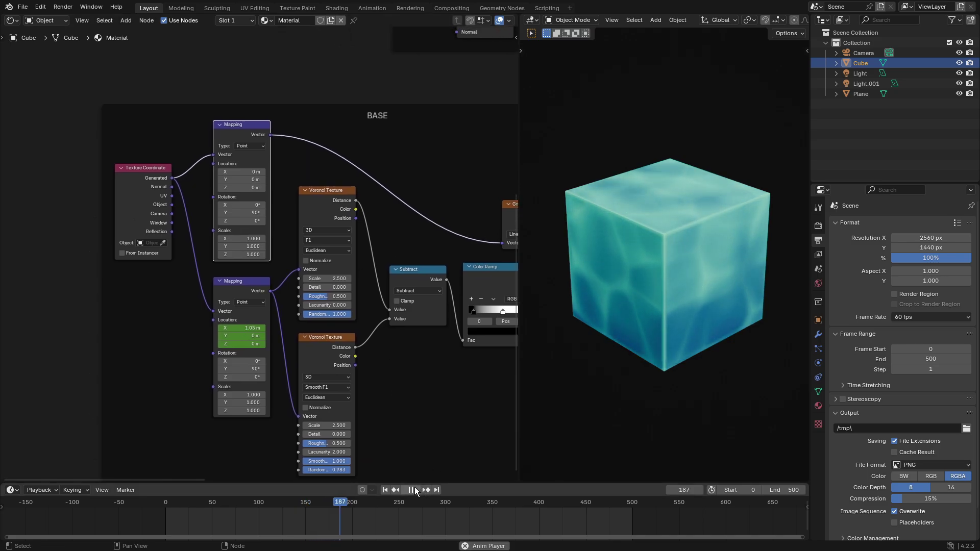
Add a Texture Coordinate node beside the existing one outside the BASE frame, and delete it again.
{"action": "right_click", "coordinate": [220, 193]}
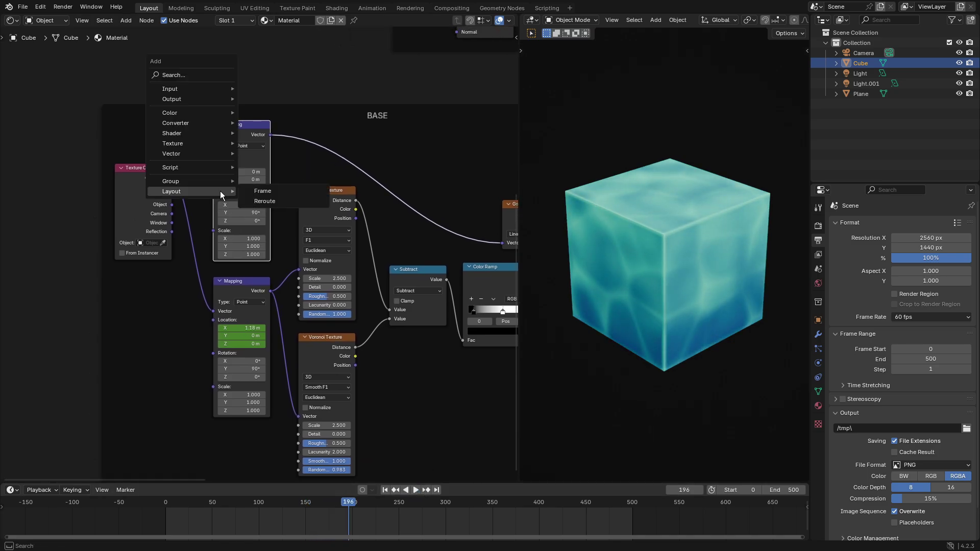
{"action": "key", "text": "shift+a"}
{"action": "left_click", "coordinate": [119, 23]}
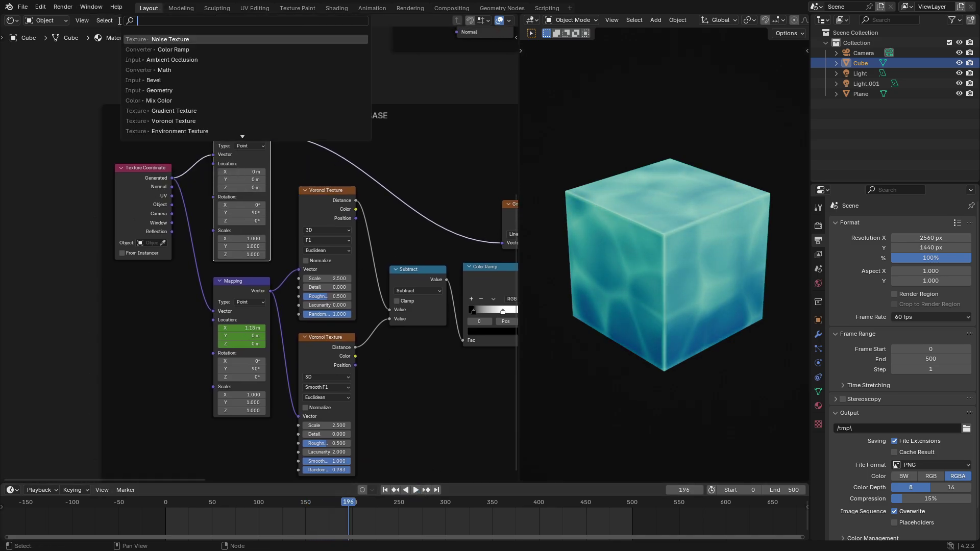
{"action": "type", "text": "te"}
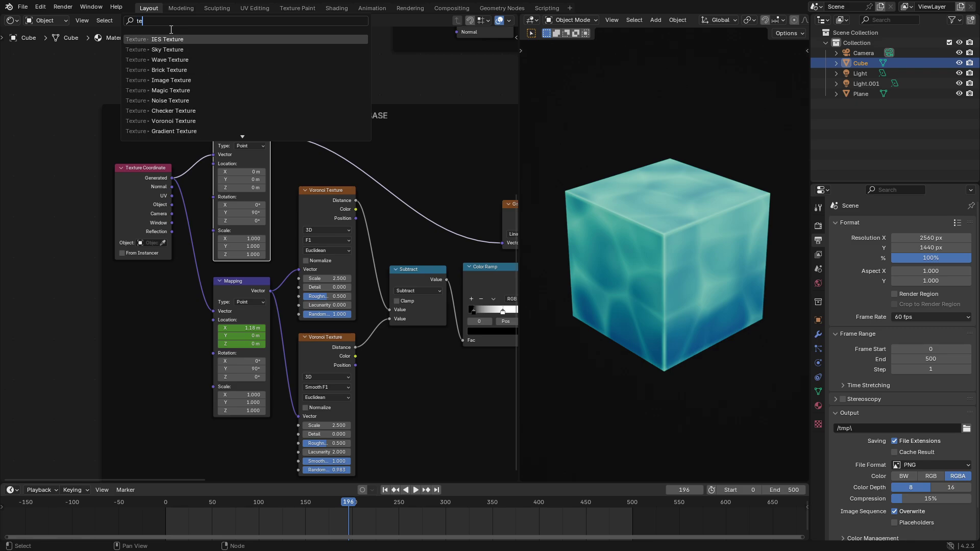
{"action": "type", "text": "xture c"}
{"action": "key", "text": "Return"}
{"action": "left_click", "coordinate": [70, 174]}
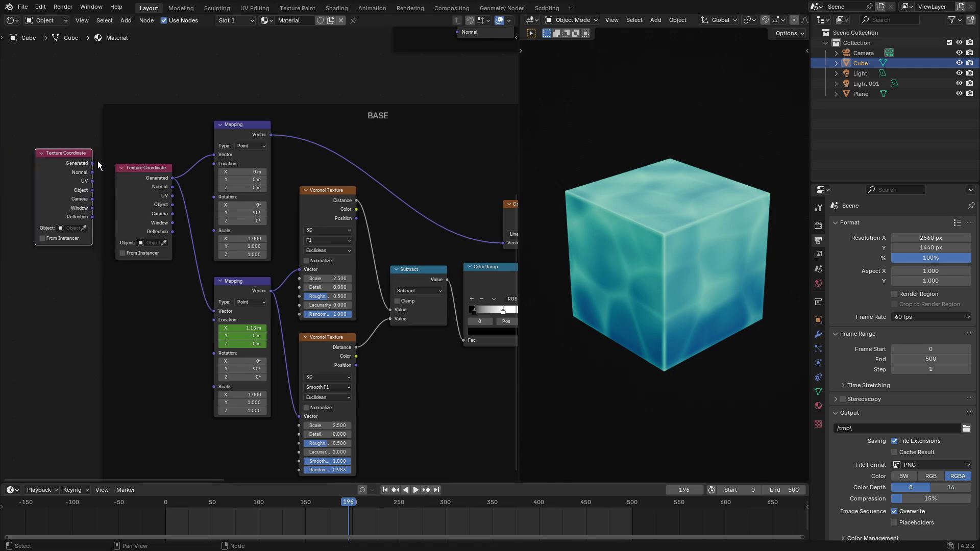
{"action": "key", "text": "x"}
Try adding another Mapping node near the existing Texture Coordinate node.
{"action": "scroll", "coordinate": [248, 350], "scroll_direction": "up", "scroll_amount": 2}
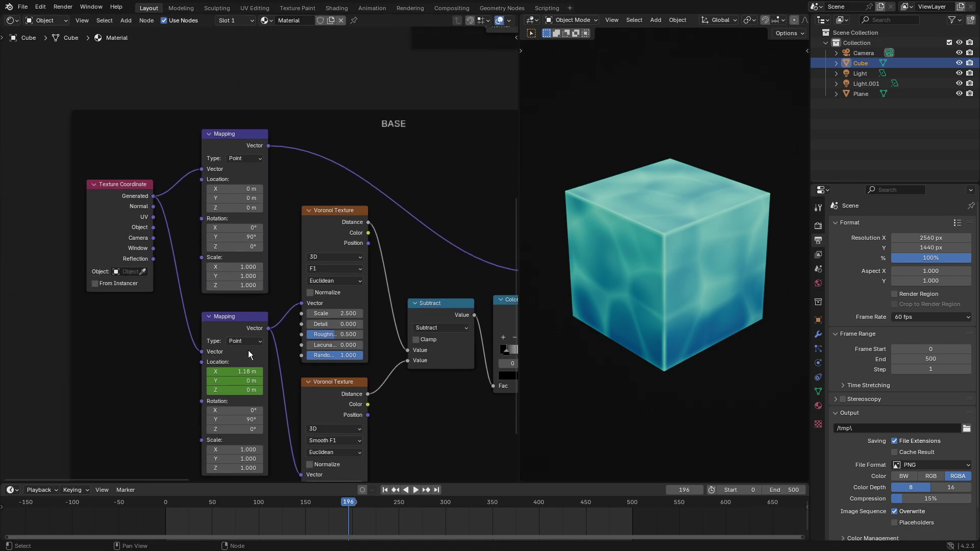
{"action": "left_click", "coordinate": [238, 319]}
{"action": "middle_click_drag", "start_coordinate": [438, 158], "coordinate": [333, 131]}
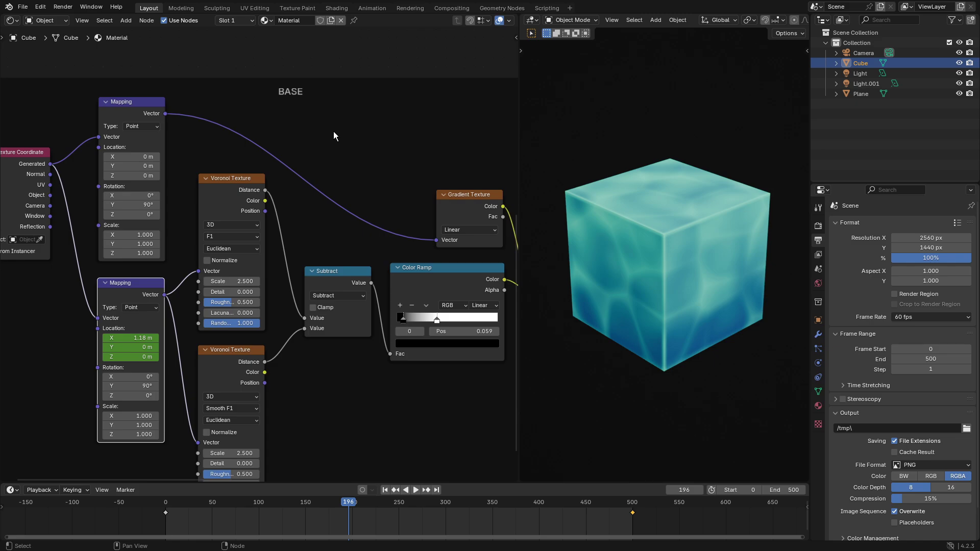
{"action": "middle_click_drag", "start_coordinate": [277, 116], "coordinate": [388, 122]}
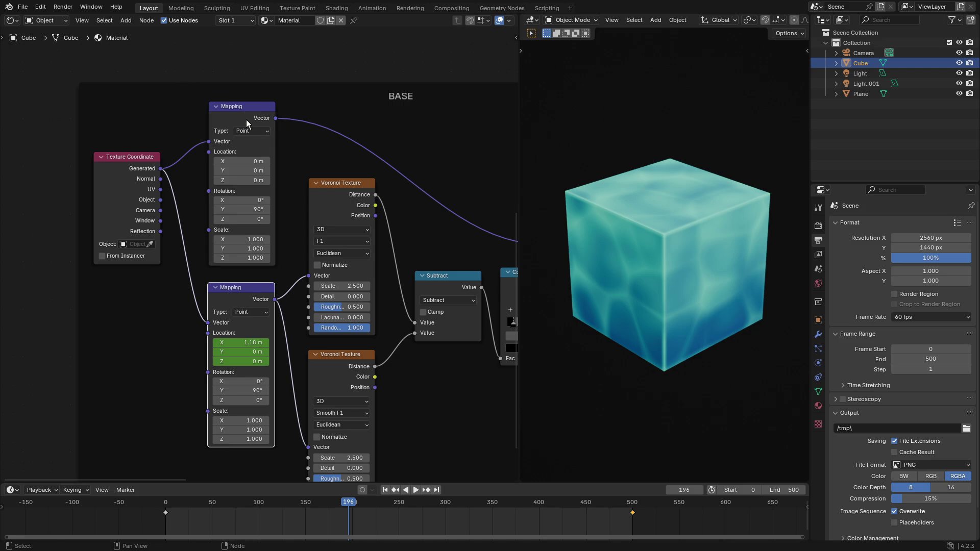
{"action": "key", "text": "shift+a"}
{"action": "type", "text": "mapp"}
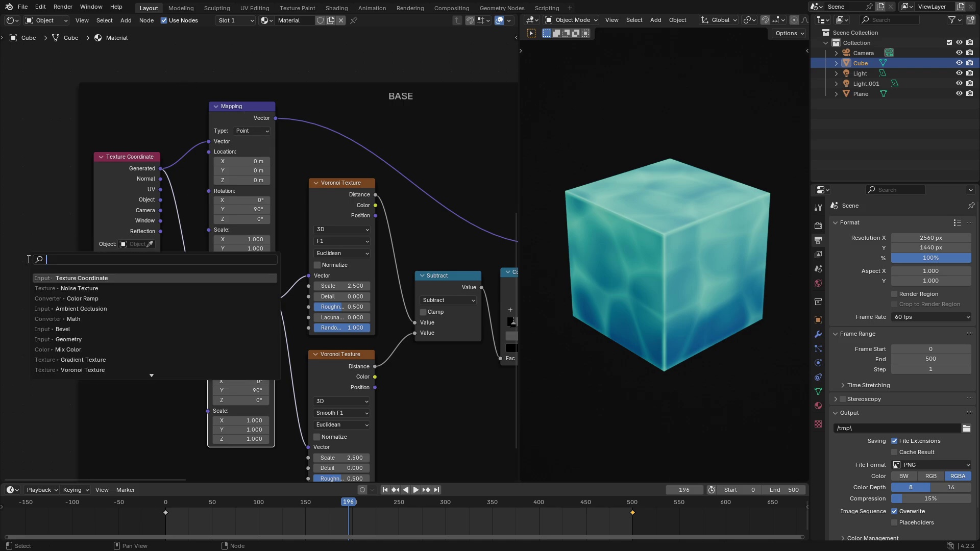
{"action": "key", "text": "Return"}
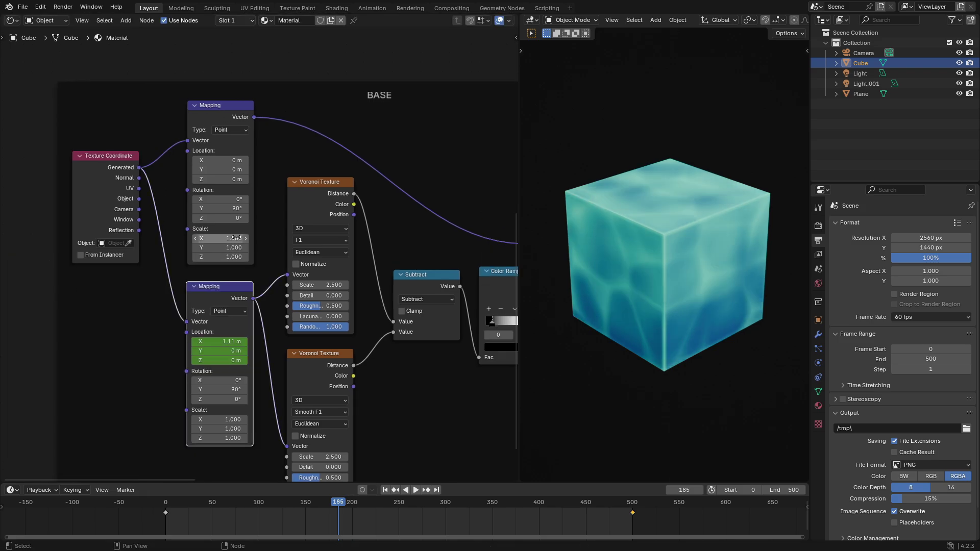
Examine the two Mapping nodes and the Voronoi Texture nodes they feed in the BASE frame.
{"action": "left_click", "coordinate": [219, 105]}
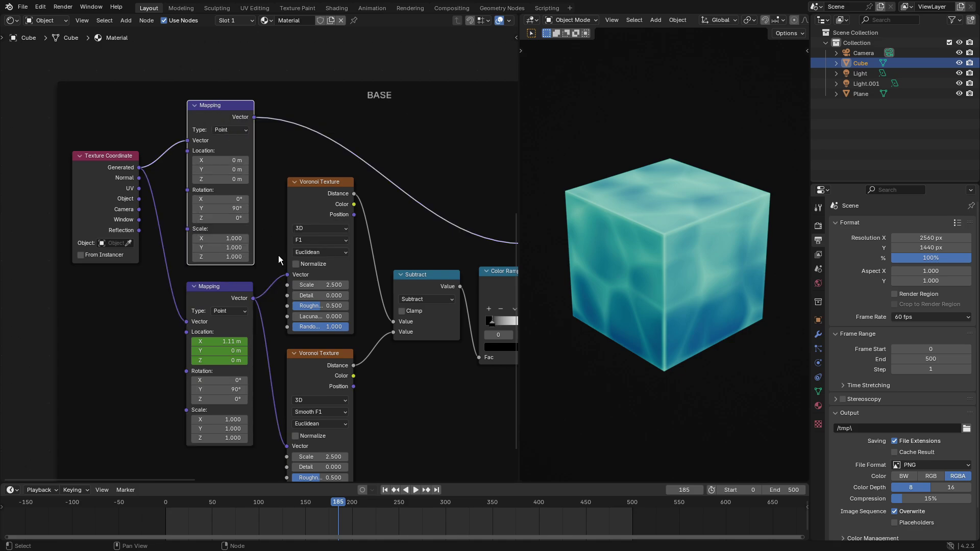
{"action": "middle_click_drag", "start_coordinate": [394, 156], "coordinate": [307, 110]}
{"action": "left_click", "coordinate": [251, 120]}
{"action": "left_click", "coordinate": [248, 300]}
{"action": "left_click", "coordinate": [250, 124]}
{"action": "left_click", "coordinate": [234, 288]}
{"action": "middle_click_drag", "start_coordinate": [222, 277], "coordinate": [276, 317]}
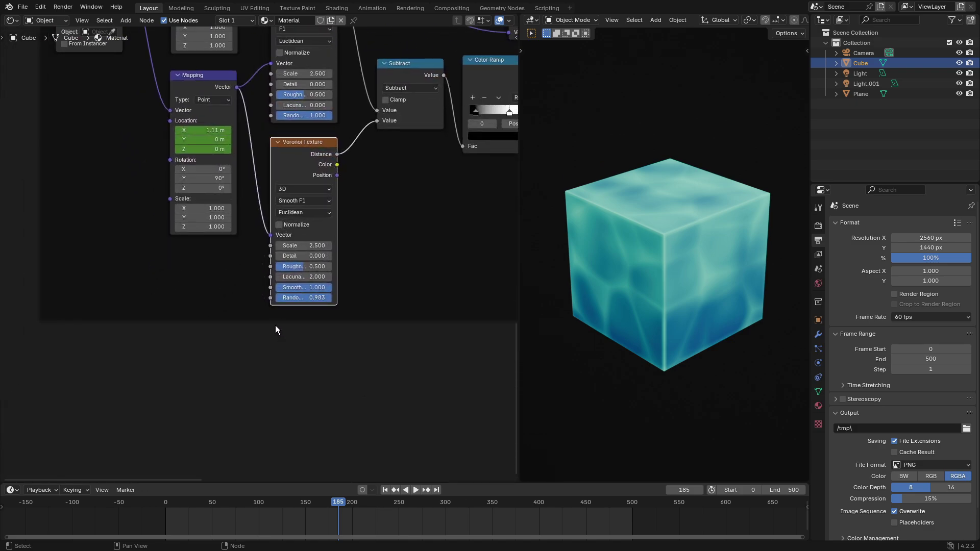
Add a Voronoi Texture node in the empty area below the BASE frame, and delete it again.
{"action": "middle_click_drag", "start_coordinate": [391, 131], "coordinate": [139, 333]}
{"action": "scroll", "coordinate": [332, 189], "scroll_direction": "down", "scroll_amount": 3}
{"action": "middle_click_drag", "start_coordinate": [81, 403], "coordinate": [319, 238]}
{"action": "key", "text": "shift+a"}
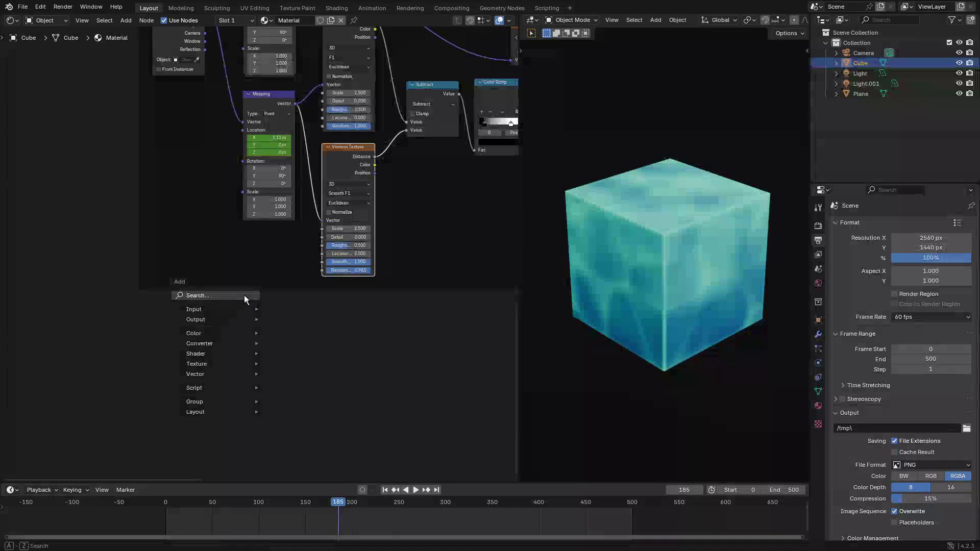
{"action": "left_click", "coordinate": [245, 296]}
{"action": "type", "text": "cv"}
{"action": "key", "text": "BackSpace"}
{"action": "key", "text": "BackSpace"}
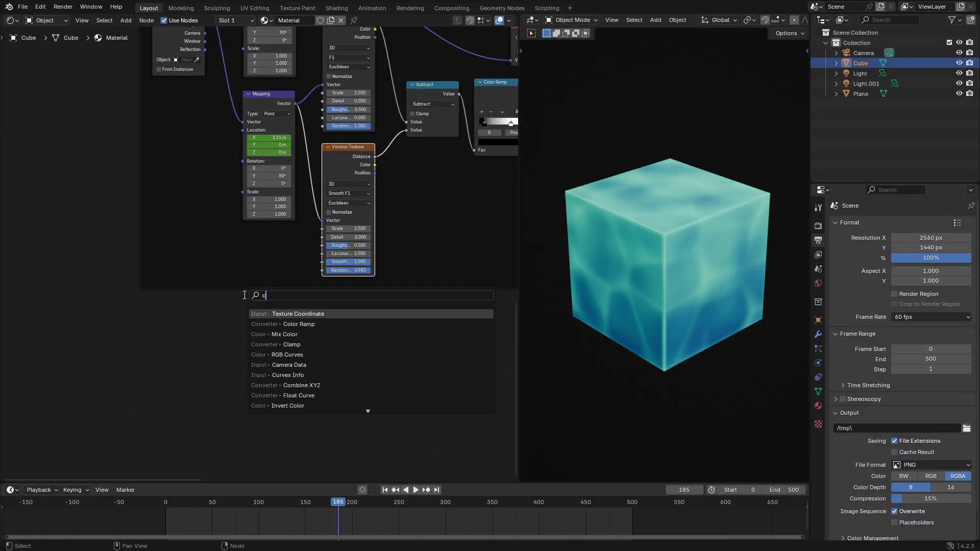
{"action": "type", "text": "vor"}
{"action": "key", "text": "Return"}
{"action": "left_click", "coordinate": [257, 313]}
{"action": "middle_click_drag", "start_coordinate": [395, 307], "coordinate": [351, 342]}
{"action": "key", "text": "x"}
Try Normalize on the upper F1 Voronoi Texture while playing the animation, and disable it again.
{"action": "middle_click_drag", "start_coordinate": [358, 170], "coordinate": [321, 280]}
{"action": "scroll", "coordinate": [266, 247], "scroll_direction": "up", "scroll_amount": 4}
{"action": "left_click", "coordinate": [285, 129]}
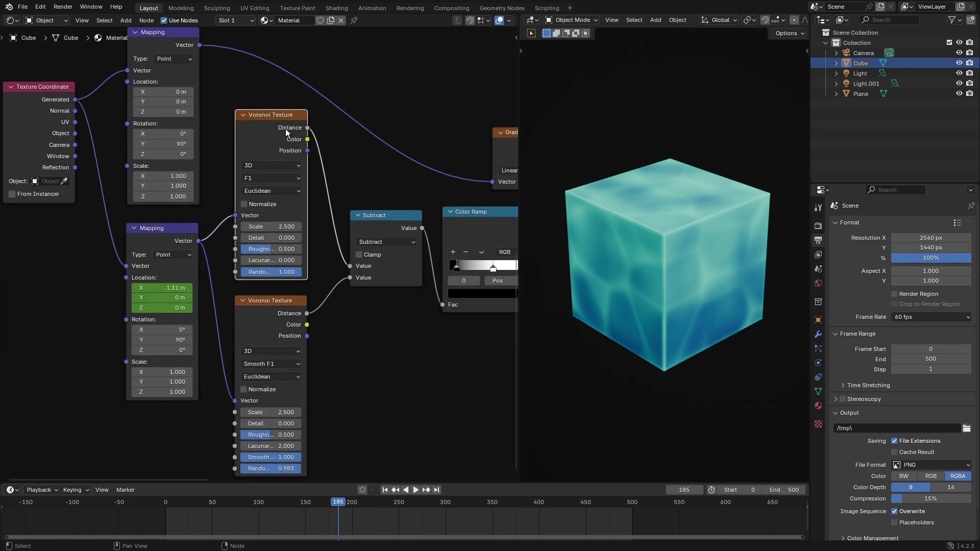
{"action": "middle_click_drag", "start_coordinate": [299, 141], "coordinate": [317, 170]}
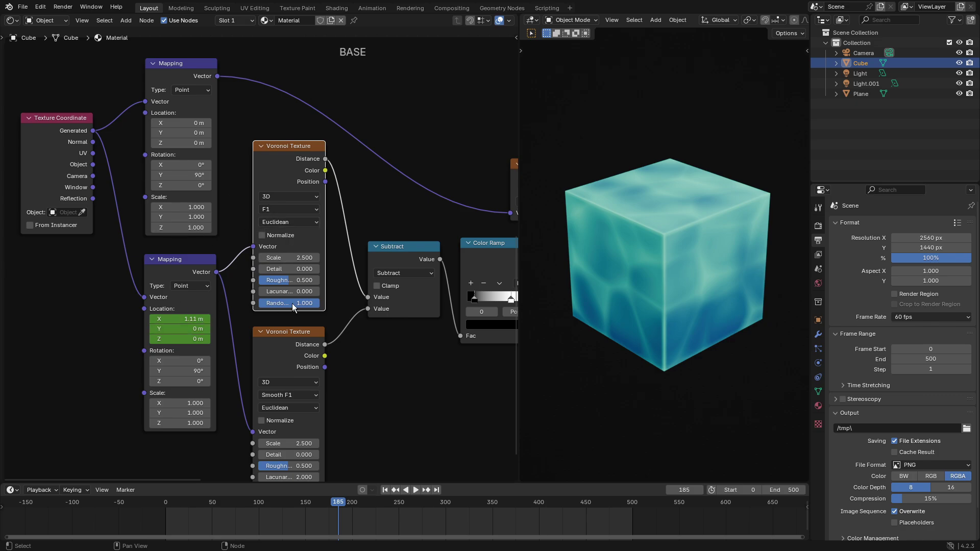
{"action": "left_click", "coordinate": [262, 235]}
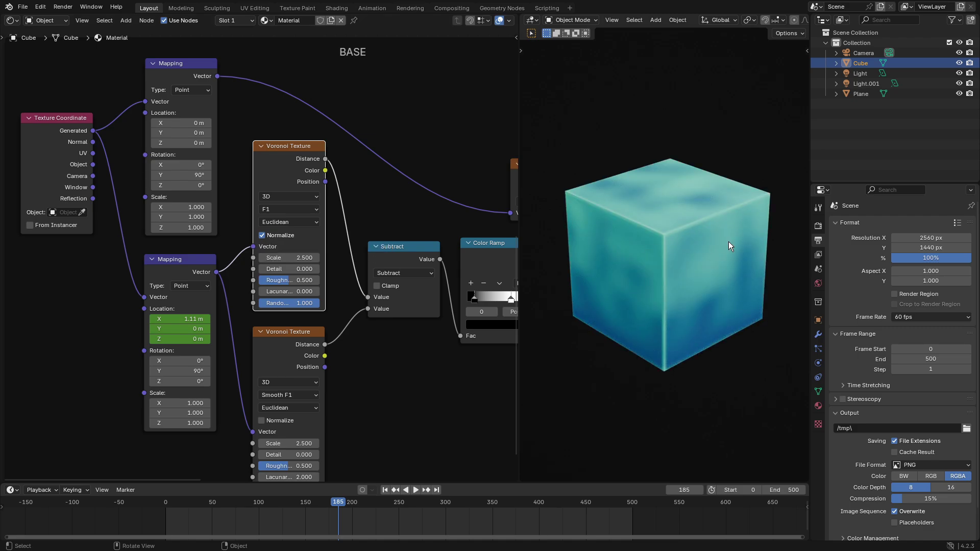
{"action": "left_click", "coordinate": [415, 490]}
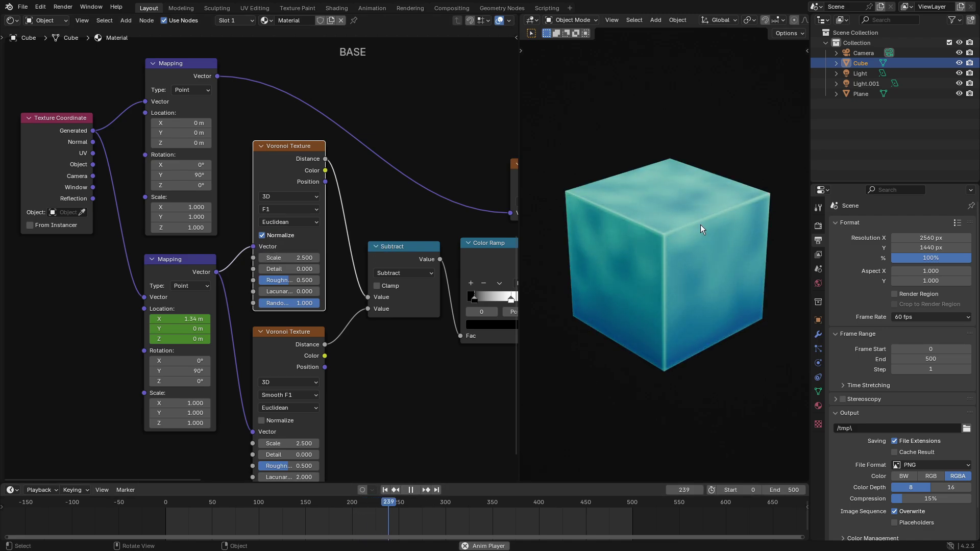
{"action": "left_click", "coordinate": [263, 236]}
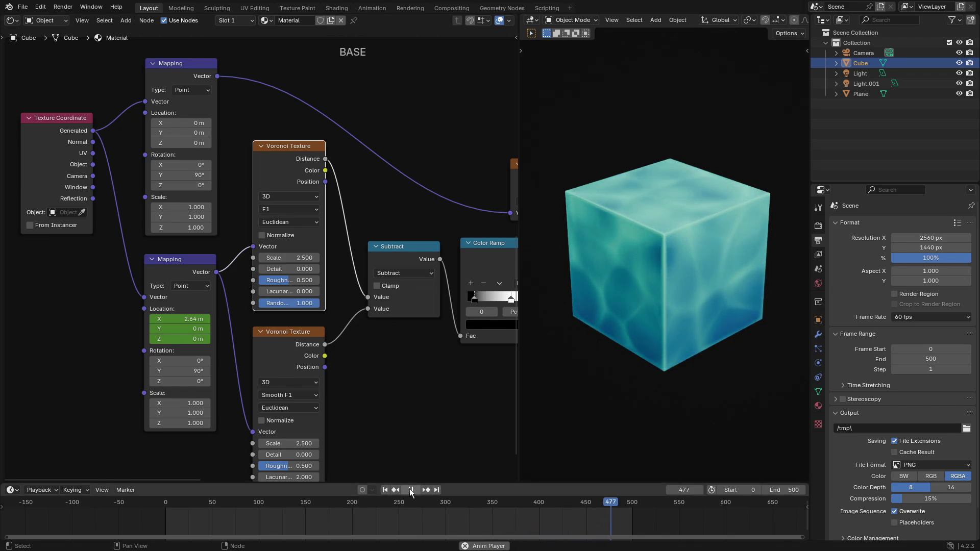
Move the upper Voronoi Texture node slightly up and away from the Subtract node.
{"action": "middle_click_drag", "start_coordinate": [302, 257], "coordinate": [311, 224]}
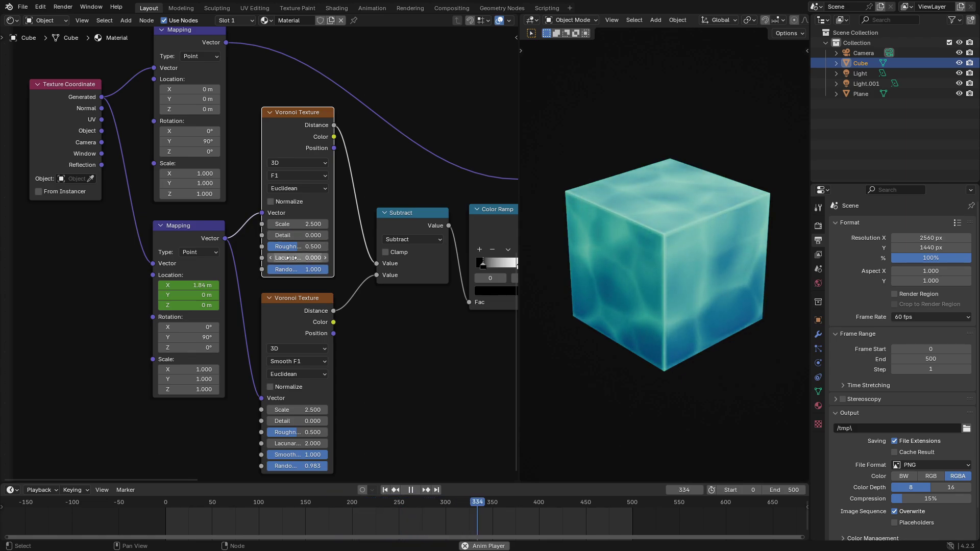
{"action": "middle_click_drag", "start_coordinate": [410, 399], "coordinate": [402, 367]}
{"action": "middle_click_drag", "start_coordinate": [295, 177], "coordinate": [317, 251]}
{"action": "middle_click_drag", "start_coordinate": [325, 361], "coordinate": [318, 313]}
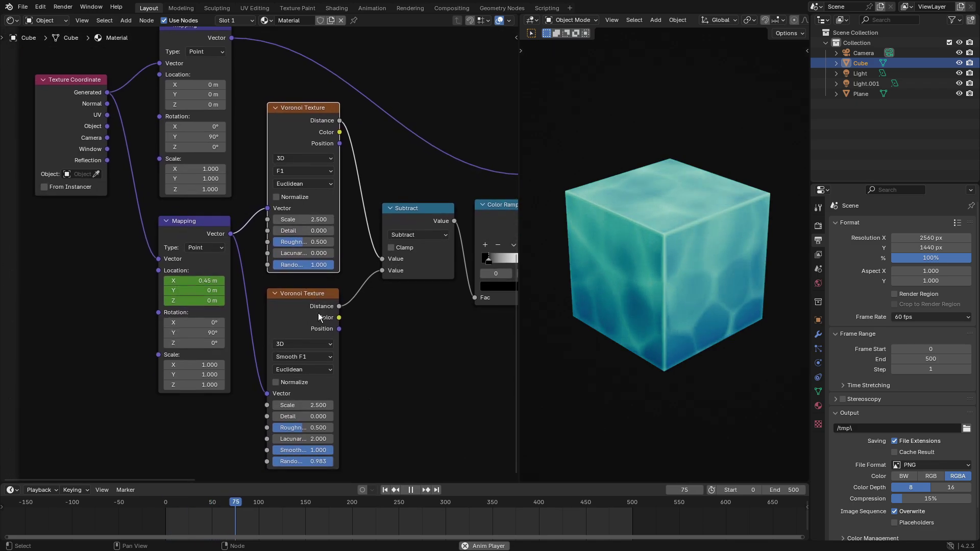
{"action": "left_click", "coordinate": [315, 310]}
{"action": "left_click", "coordinate": [311, 123]}
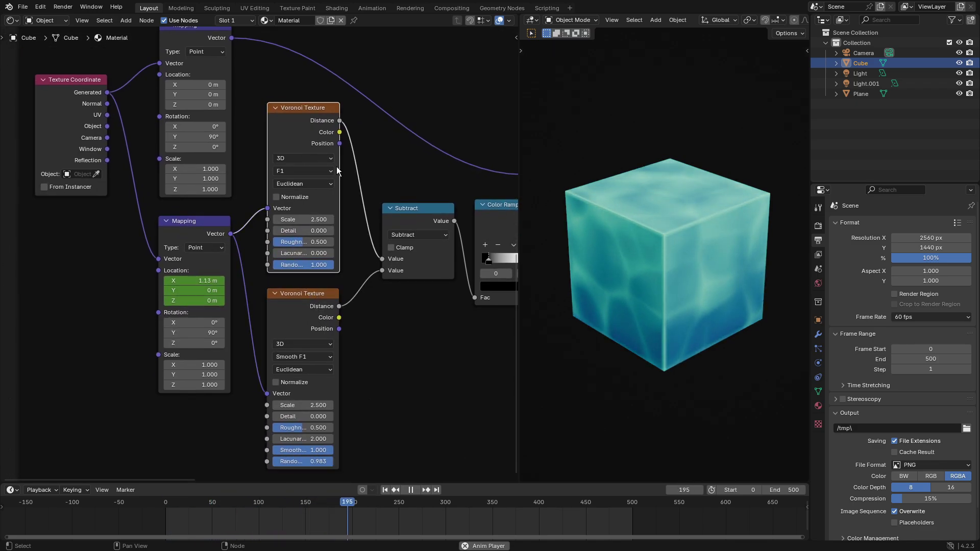
{"action": "key", "text": "g"}
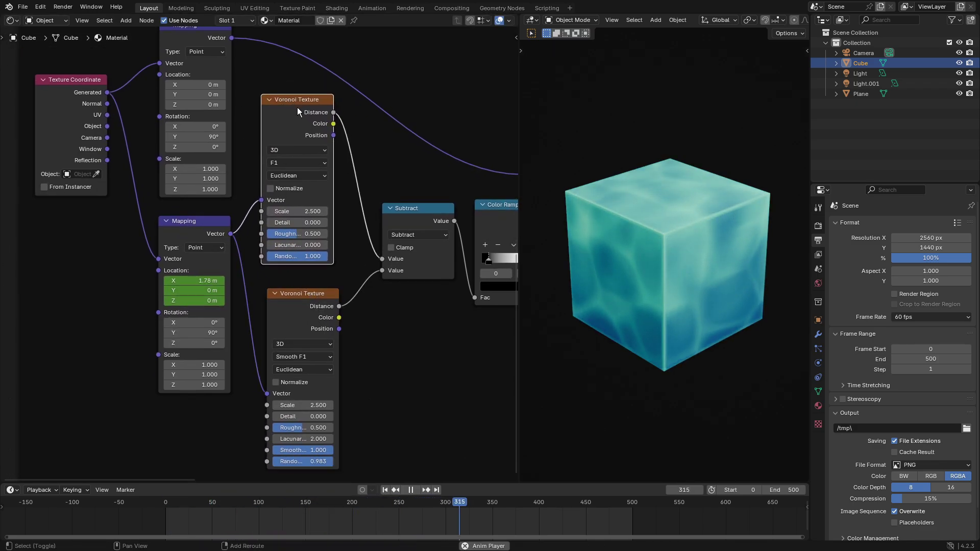
{"action": "left_click", "coordinate": [297, 107]}
{"action": "key", "text": "ctrl+shift+d"}
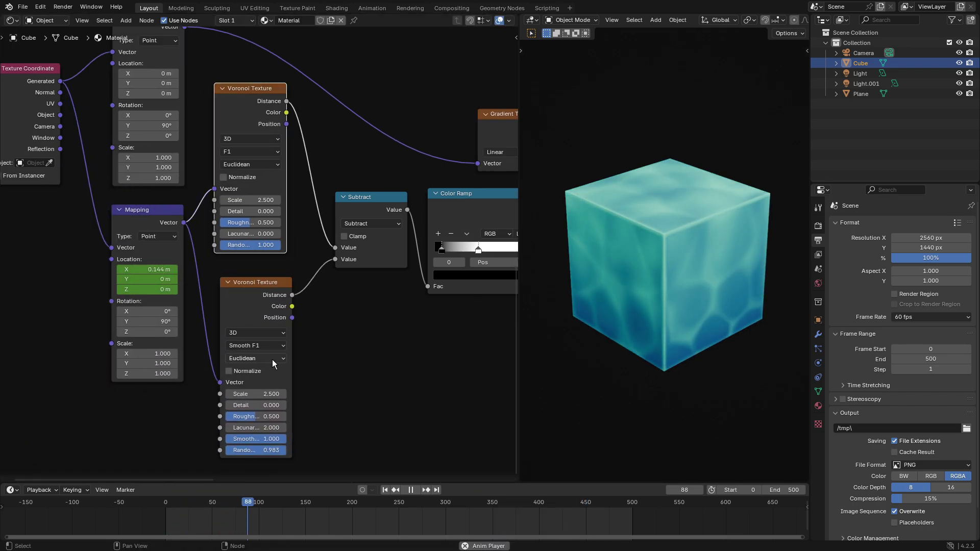
Set the lower Voronoi Texture's feature output to F1 and check the effect on the cube.
{"action": "left_click", "coordinate": [261, 345]}
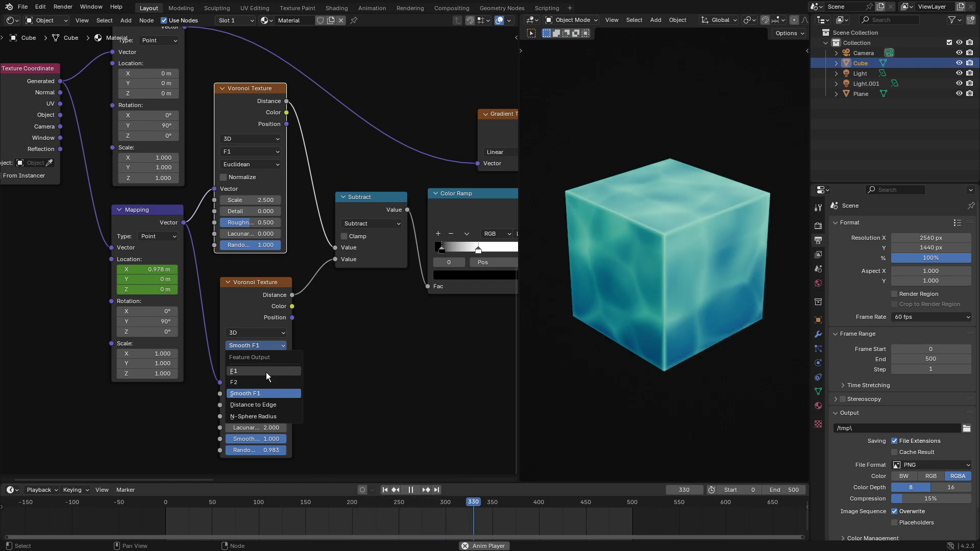
{"action": "left_click", "coordinate": [265, 372]}
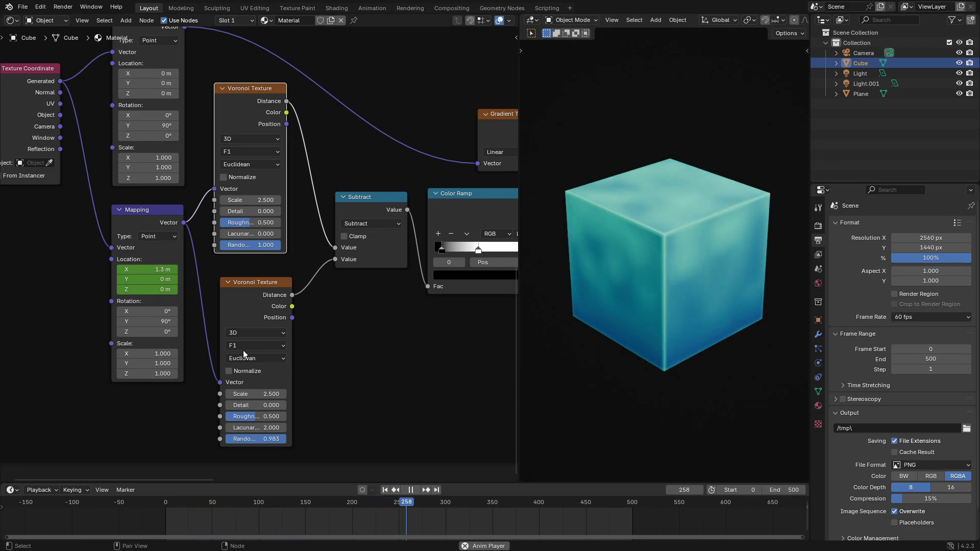
{"action": "scroll", "coordinate": [660, 301], "scroll_direction": "down", "scroll_amount": 2}
{"action": "scroll", "coordinate": [682, 281], "scroll_direction": "down", "scroll_amount": 4}
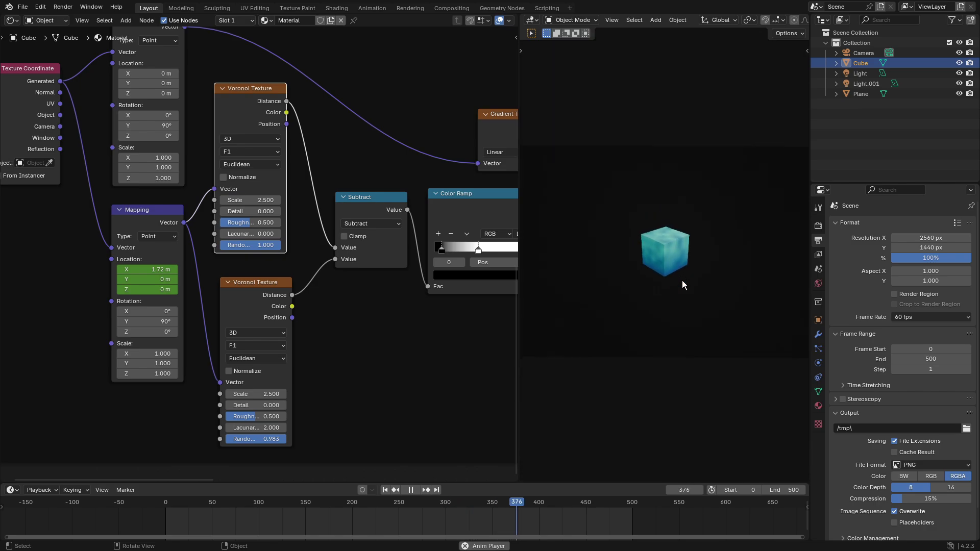
{"action": "scroll", "coordinate": [682, 280], "scroll_direction": "up", "scroll_amount": 4}
{"action": "scroll", "coordinate": [683, 280], "scroll_direction": "up", "scroll_amount": 4}
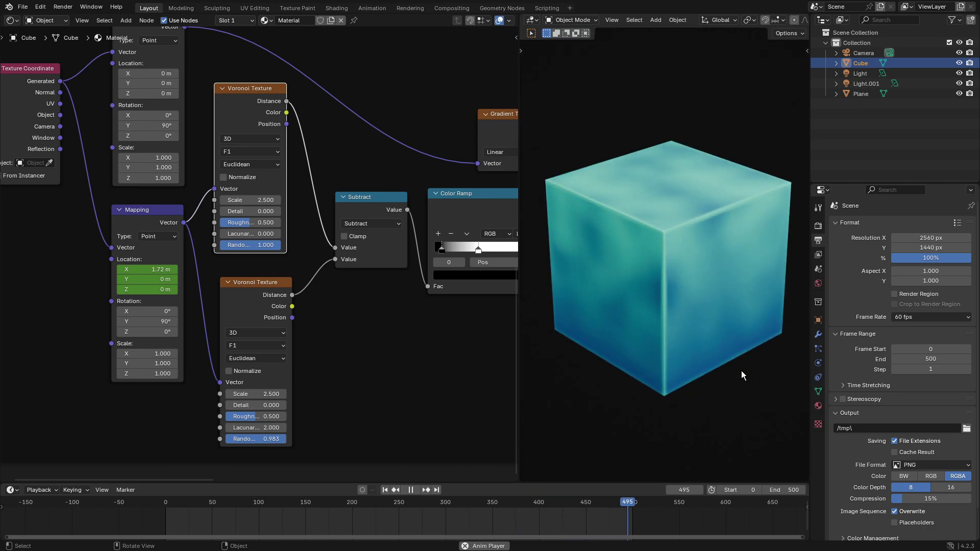
Return the lower Voronoi Texture's feature output to Smooth F1 and view the cube's pattern.
{"action": "left_click", "coordinate": [257, 345]}
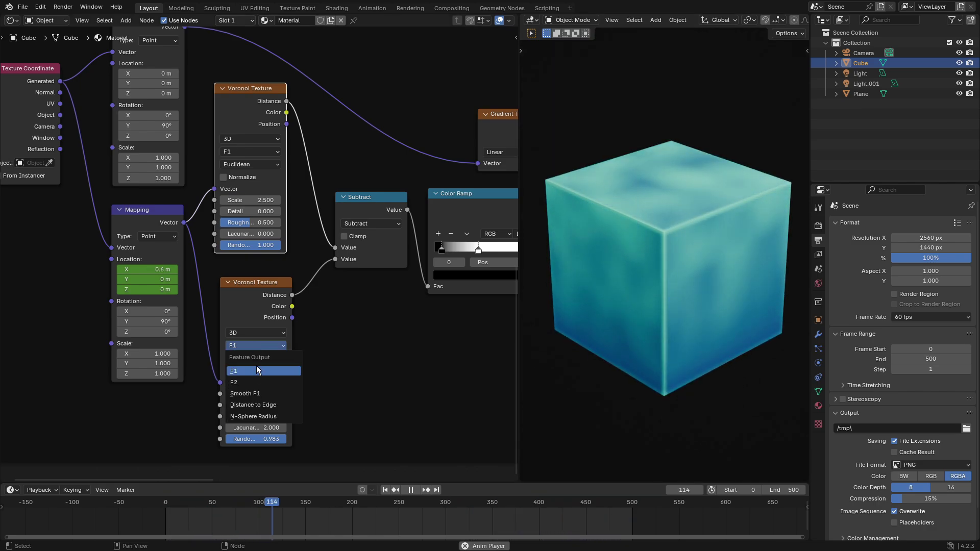
{"action": "left_click", "coordinate": [268, 394]}
{"action": "scroll", "coordinate": [698, 277], "scroll_direction": "down", "scroll_amount": 4}
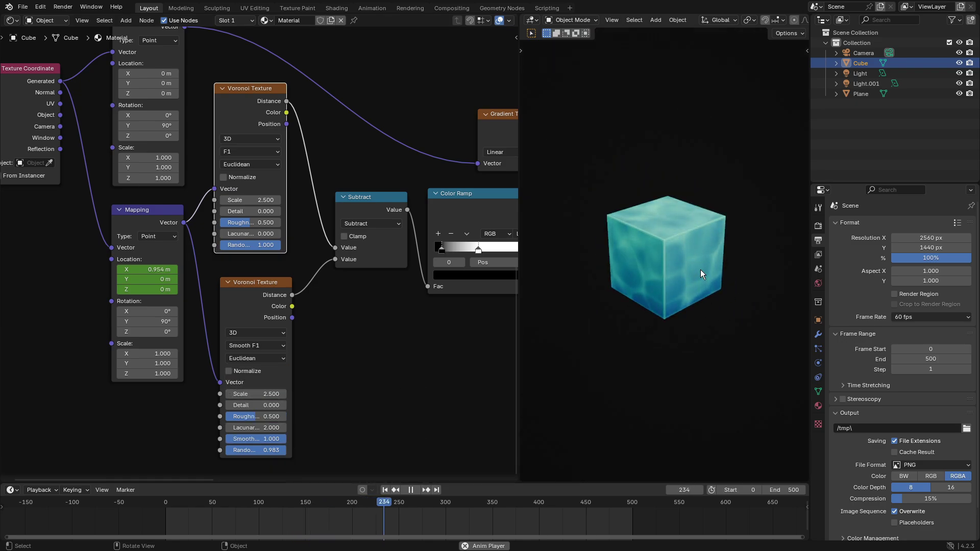
{"action": "scroll", "coordinate": [700, 269], "scroll_direction": "up", "scroll_amount": 4}
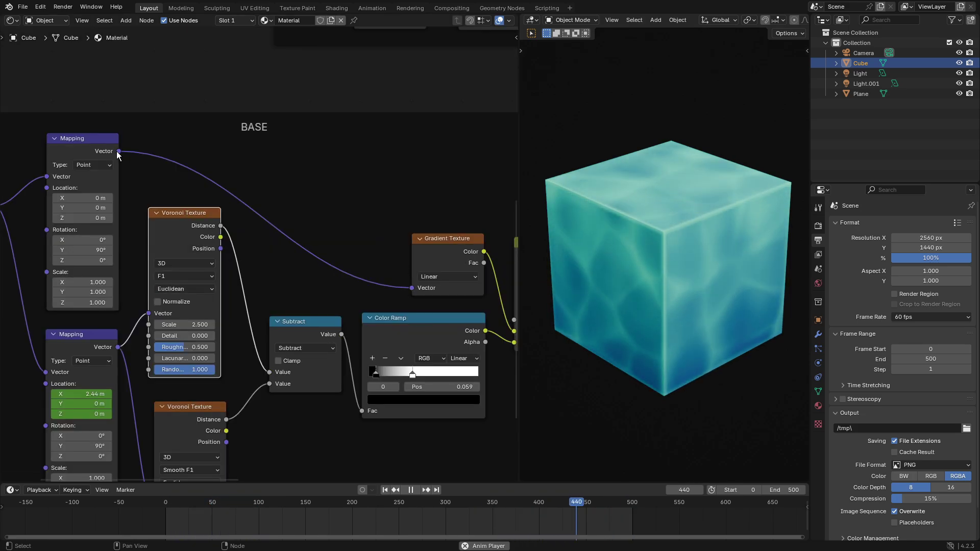
Connect the upper Mapping node's Vector output to the Gradient Texture's Vector input.
{"action": "left_click_drag", "start_coordinate": [119, 151], "coordinate": [412, 288]}
{"action": "middle_click_drag", "start_coordinate": [432, 252], "coordinate": [262, 210]}
{"action": "middle_click_drag", "start_coordinate": [478, 254], "coordinate": [398, 225]}
Add a second Gradient Texture node outside the BASE frame, and delete it again.
{"action": "key", "text": "shift+a"}
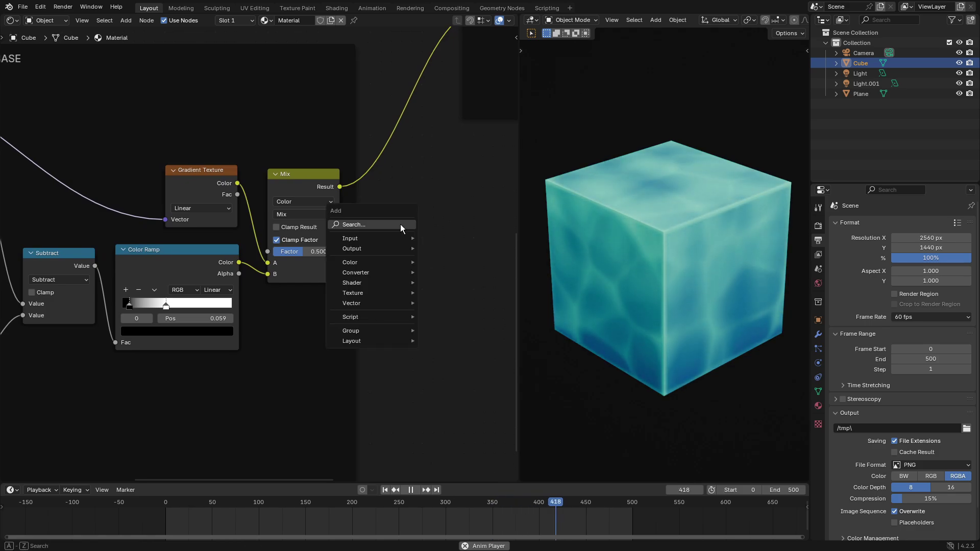
{"action": "left_click", "coordinate": [400, 225]}
{"action": "type", "text": "grad"}
{"action": "key", "text": "Return"}
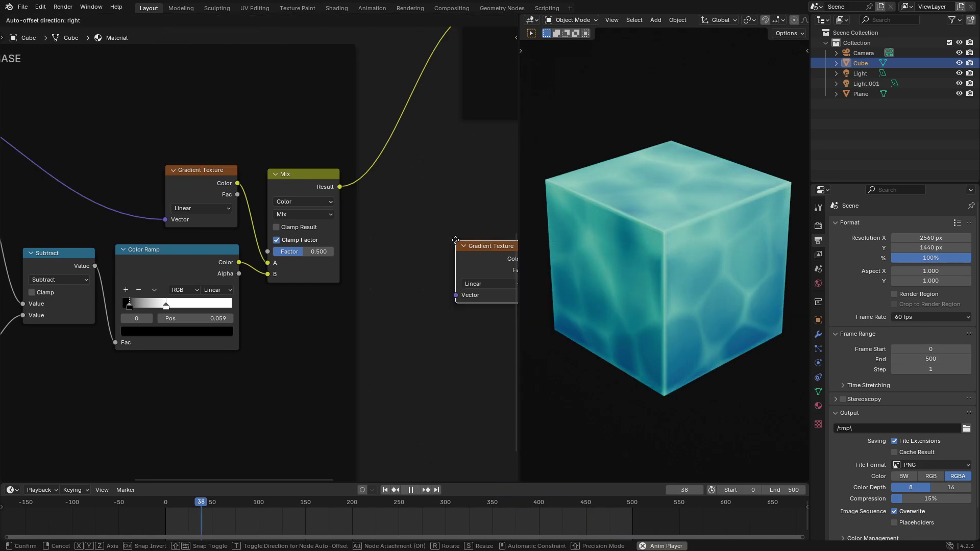
{"action": "left_click", "coordinate": [208, 186]}
{"action": "left_click", "coordinate": [437, 210]}
{"action": "key", "text": "x"}
Select the Subtract node and inspect how it feeds the Color Ramp and Mix nodes.
{"action": "middle_click_drag", "start_coordinate": [133, 230], "coordinate": [200, 212]}
{"action": "middle_click_drag", "start_coordinate": [435, 238], "coordinate": [479, 235]}
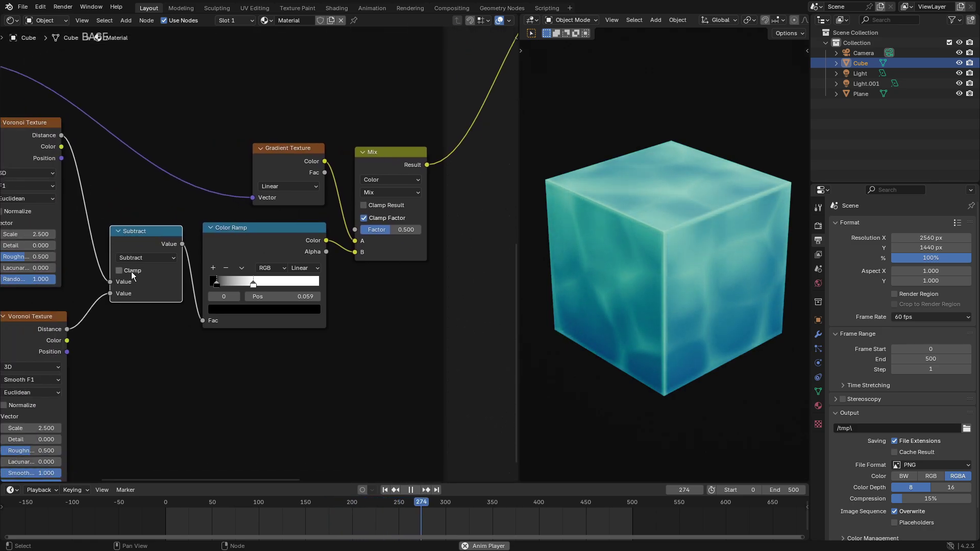
{"action": "left_click", "coordinate": [122, 234]}
{"action": "middle_click_drag", "start_coordinate": [266, 244], "coordinate": [197, 250]}
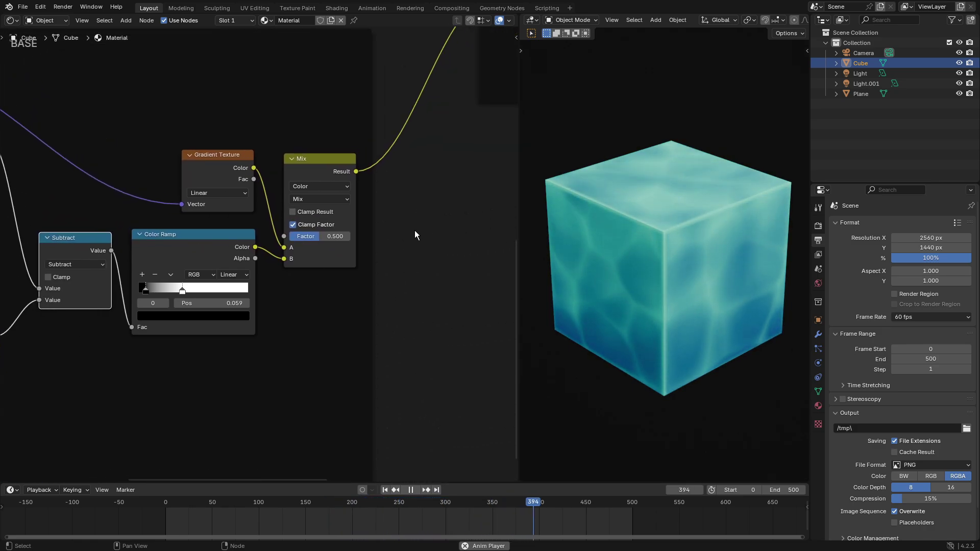
Add a Math node outside the BASE frame, set its operation to Subtract, and delete it again.
{"action": "middle_click_drag", "start_coordinate": [409, 230], "coordinate": [431, 225]}
{"action": "key", "text": "shift+a"}
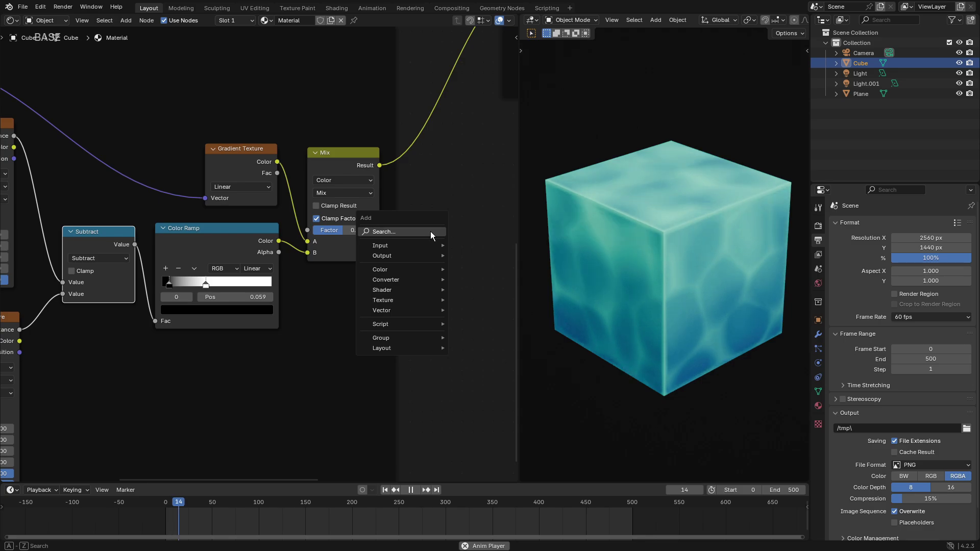
{"action": "left_click", "coordinate": [430, 231]}
{"action": "type", "text": "ma"}
{"action": "key", "text": "Return"}
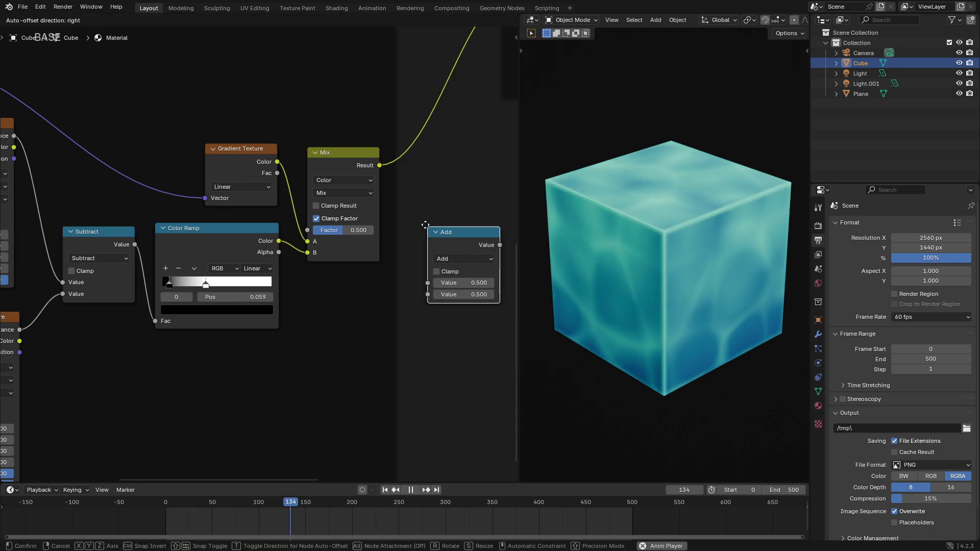
{"action": "left_click", "coordinate": [441, 253]}
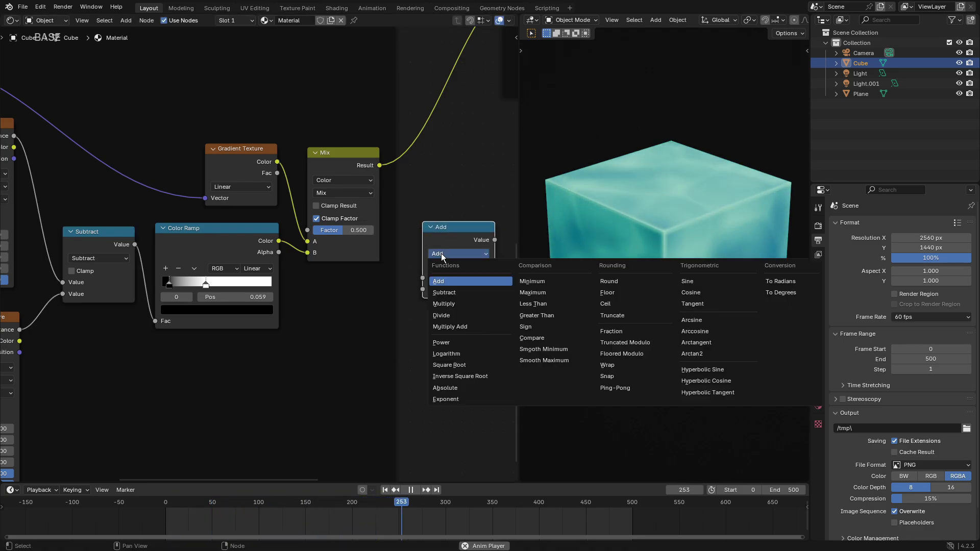
{"action": "left_click", "coordinate": [459, 294]}
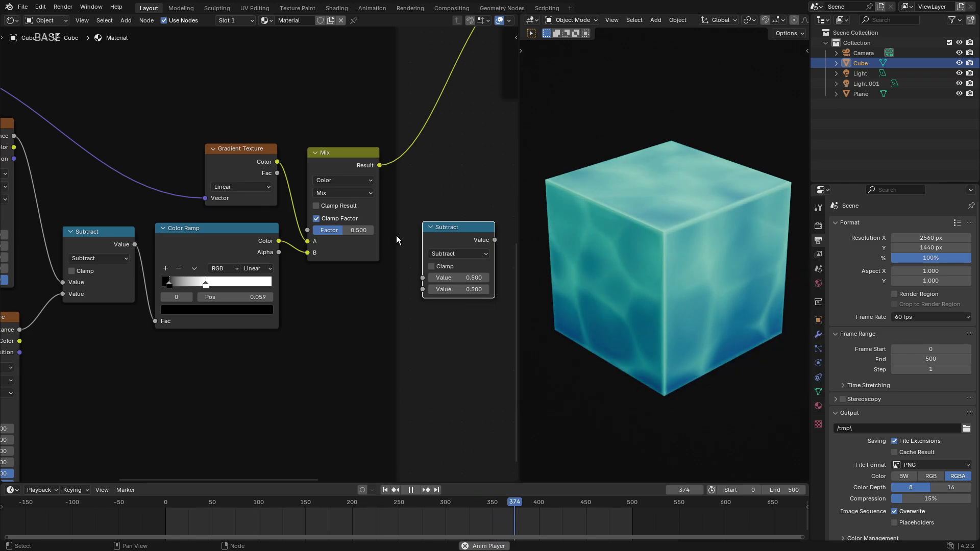
{"action": "key", "text": "x"}
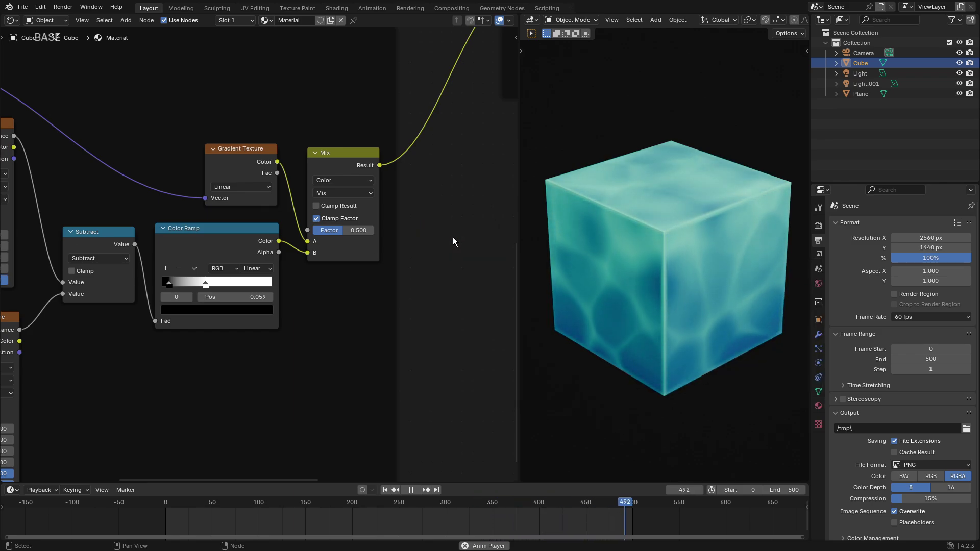
Add a second Color Ramp node outside the BASE frame, and delete it again.
{"action": "middle_click_drag", "start_coordinate": [156, 229], "coordinate": [203, 219]}
{"action": "left_click_drag", "start_coordinate": [148, 222], "coordinate": [141, 221]}
{"action": "middle_click_drag", "start_coordinate": [192, 219], "coordinate": [176, 215]}
{"action": "middle_click_drag", "start_coordinate": [225, 249], "coordinate": [170, 274]}
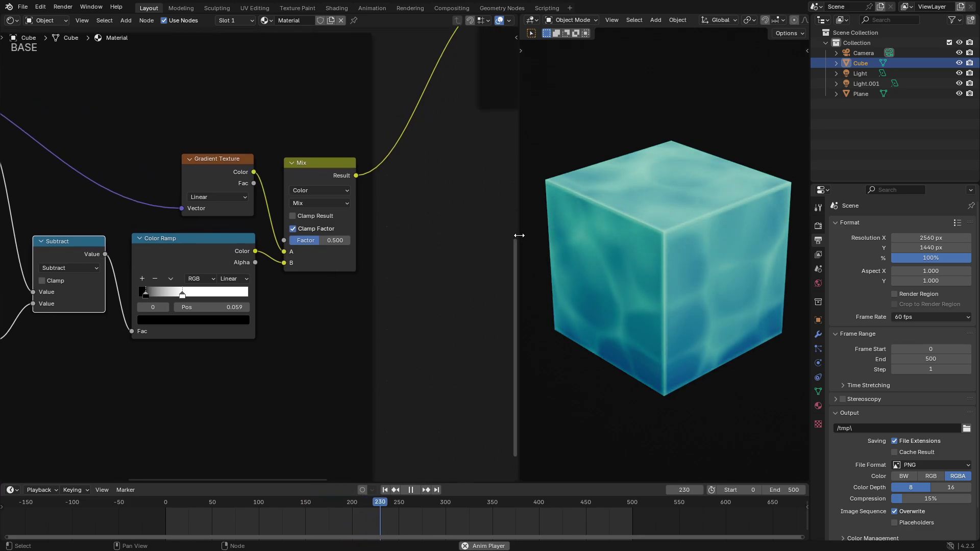
{"action": "key", "text": "shift+a"}
{"action": "left_click", "coordinate": [436, 242]}
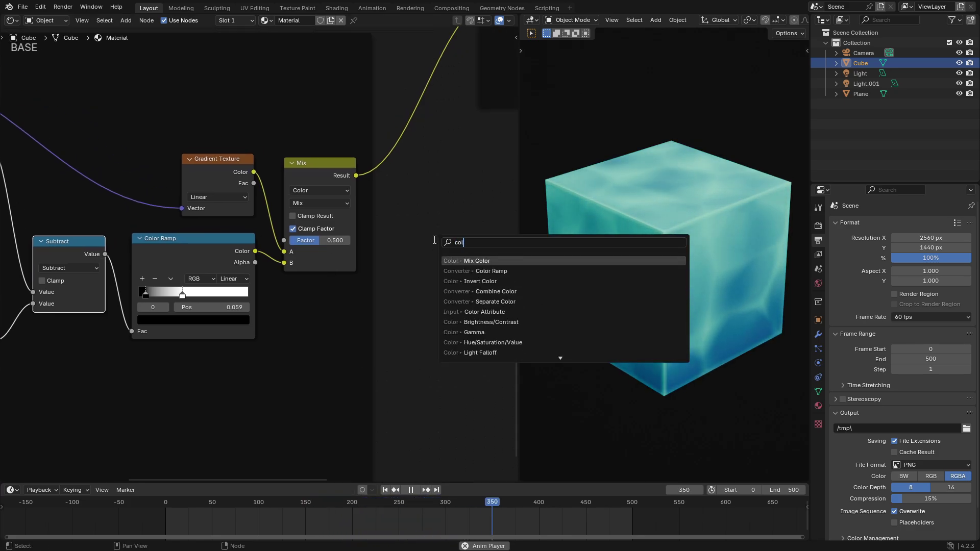
{"action": "left_click", "coordinate": [483, 271]}
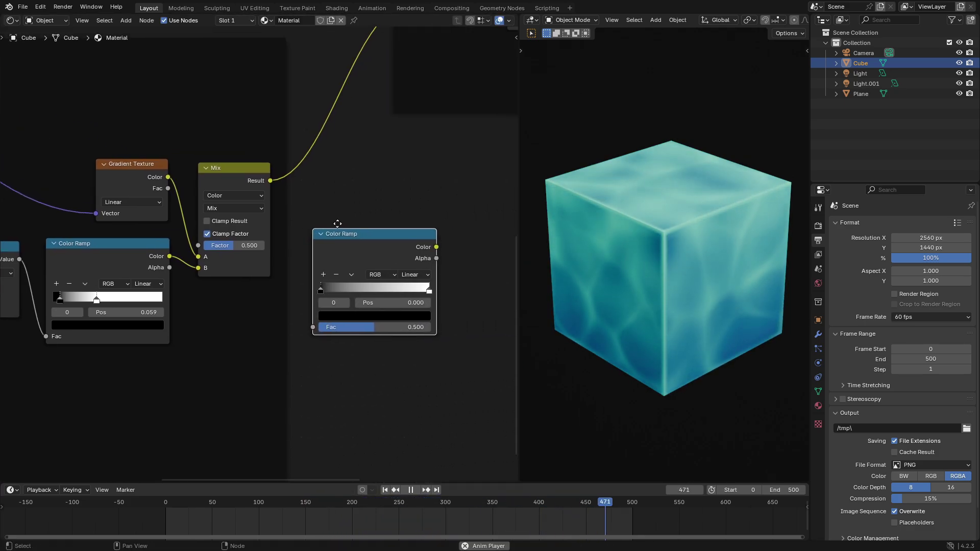
{"action": "key", "text": "x"}
Add a Mix node outside the BASE frame, and undo adding it.
{"action": "left_click", "coordinate": [222, 175]}
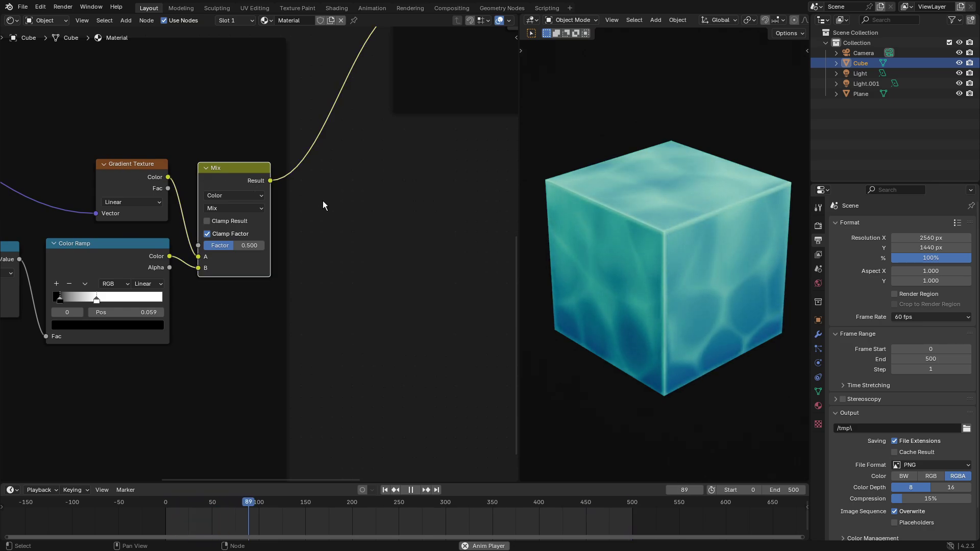
{"action": "key", "text": "shift+a"}
{"action": "left_click", "coordinate": [341, 227]}
{"action": "type", "text": "mix"}
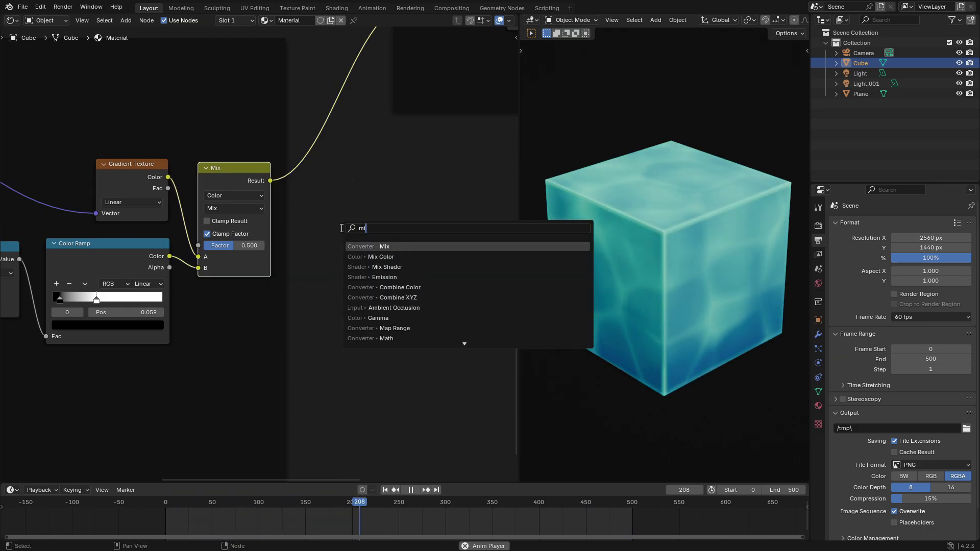
{"action": "key", "text": "Return"}
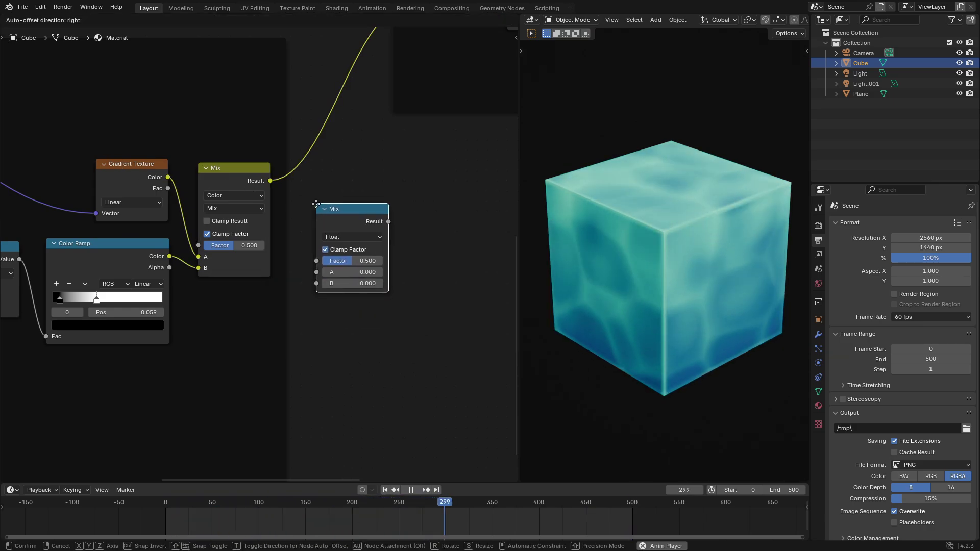
{"action": "left_click", "coordinate": [349, 217]}
{"action": "key", "text": "ctrl+z"}
Add a Mix Color node outside the BASE frame, and remove it again.
{"action": "key", "text": "shift+a"}
{"action": "type", "text": "mix"}
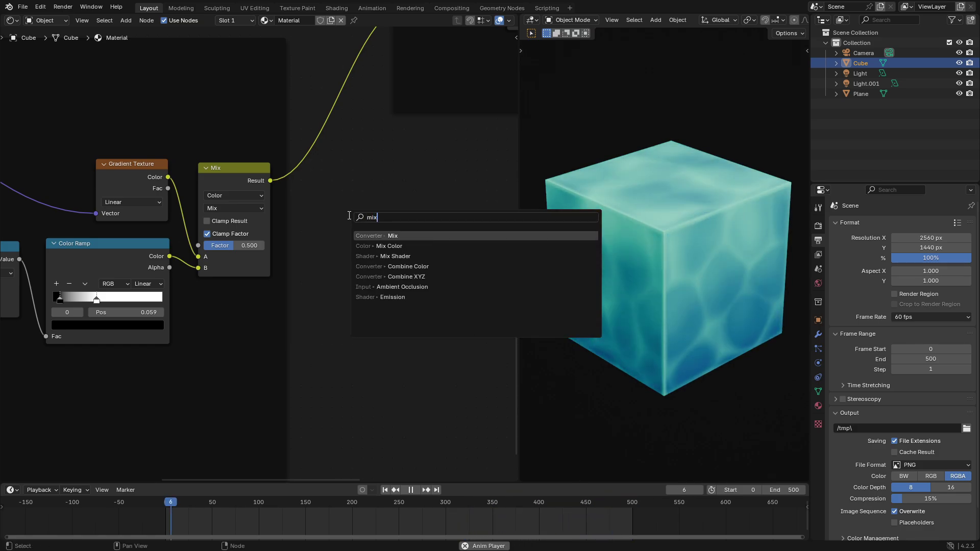
{"action": "key", "text": "Down"}
{"action": "key", "text": "Return"}
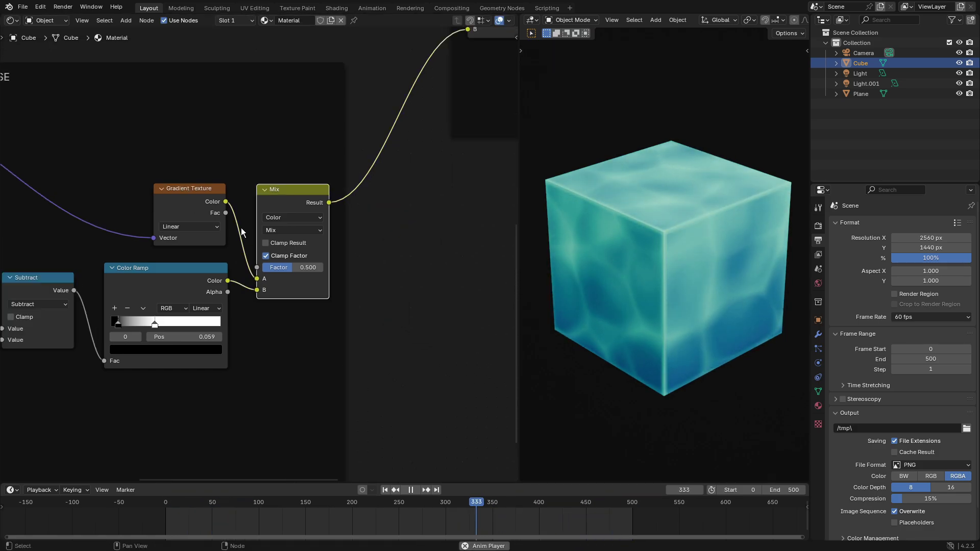
Set the blending mode of the Mix node in the BASE frame to Multiply.
{"action": "left_click", "coordinate": [316, 229]}
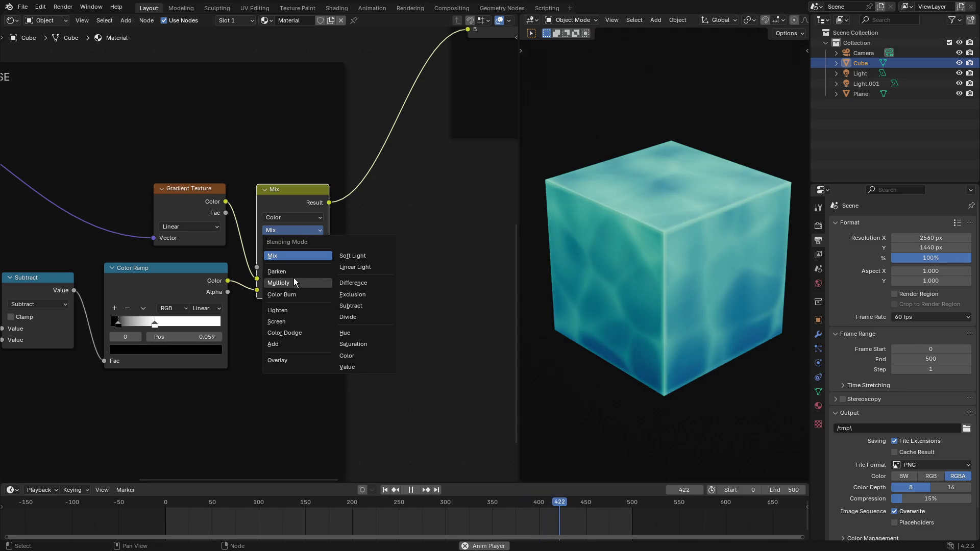
{"action": "left_click", "coordinate": [293, 279]}
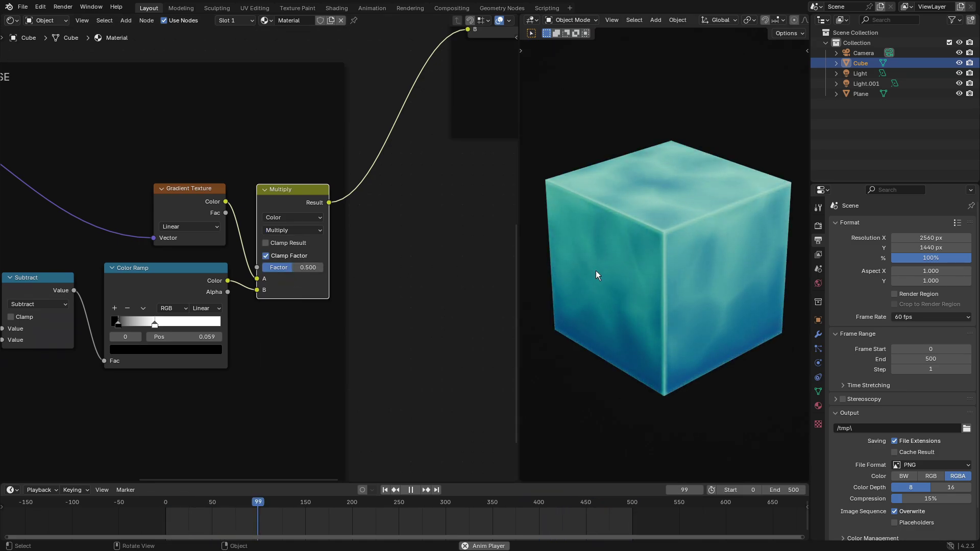
Examine the cube's pattern from a distance and close up along its lower edges and corner.
{"action": "scroll", "coordinate": [664, 296], "scroll_direction": "down", "scroll_amount": 5}
{"action": "scroll", "coordinate": [704, 315], "scroll_direction": "up", "scroll_amount": 6}
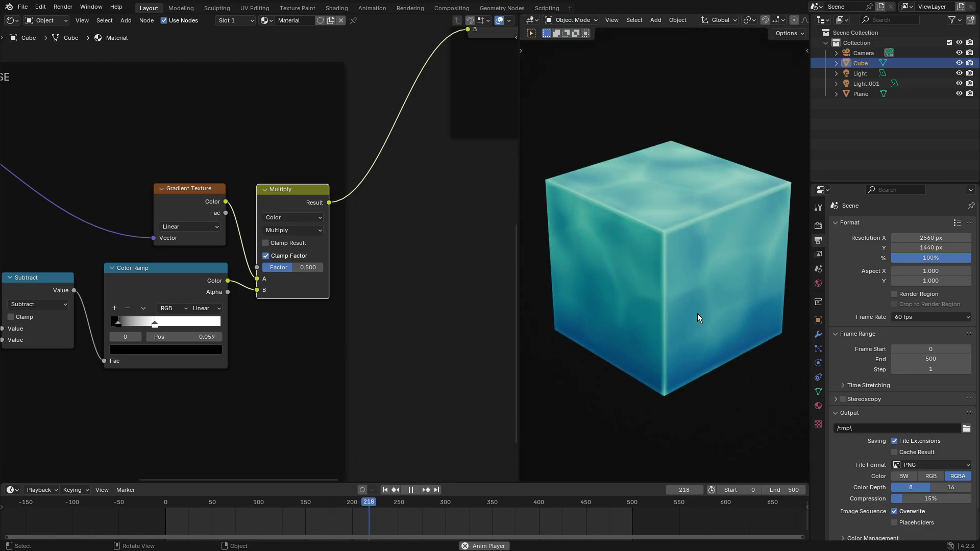
{"action": "scroll", "coordinate": [650, 387], "scroll_direction": "up", "scroll_amount": 1}
{"action": "scroll", "coordinate": [650, 387], "scroll_direction": "down", "scroll_amount": 8}
{"action": "scroll", "coordinate": [651, 383], "scroll_direction": "up", "scroll_amount": 6}
{"action": "scroll", "coordinate": [654, 380], "scroll_direction": "down", "scroll_amount": 6}
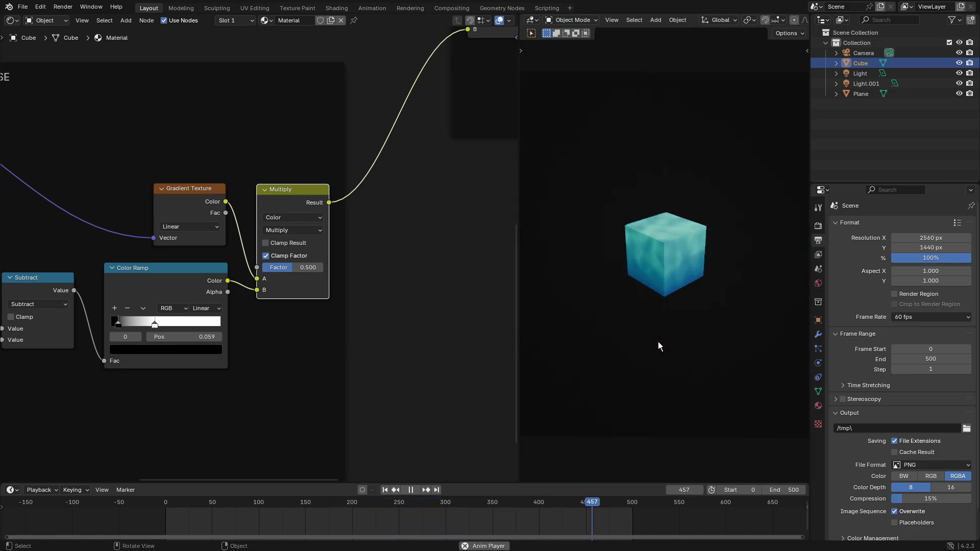
{"action": "scroll", "coordinate": [657, 341], "scroll_direction": "up", "scroll_amount": 7}
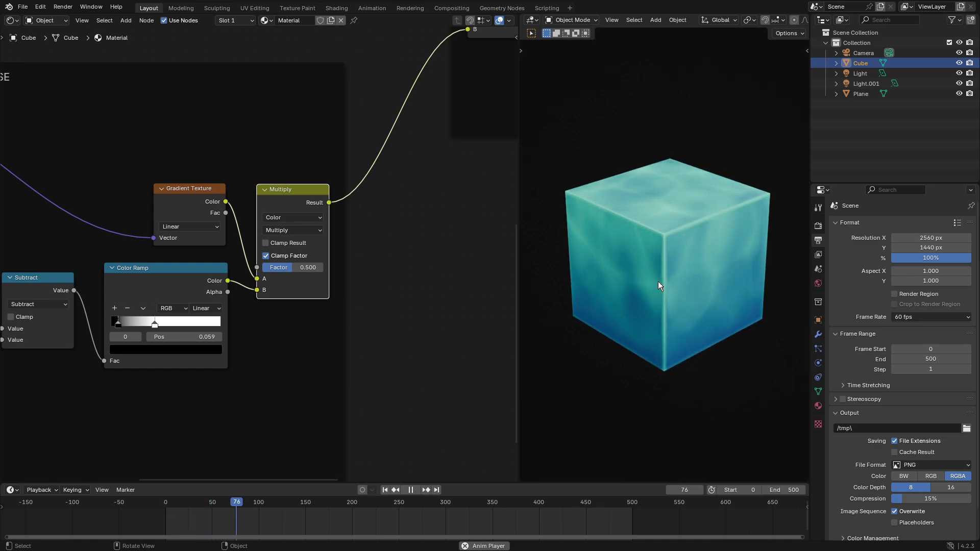
{"action": "left_click", "coordinate": [287, 230]}
{"action": "scroll", "coordinate": [683, 323], "scroll_direction": "up", "scroll_amount": 4}
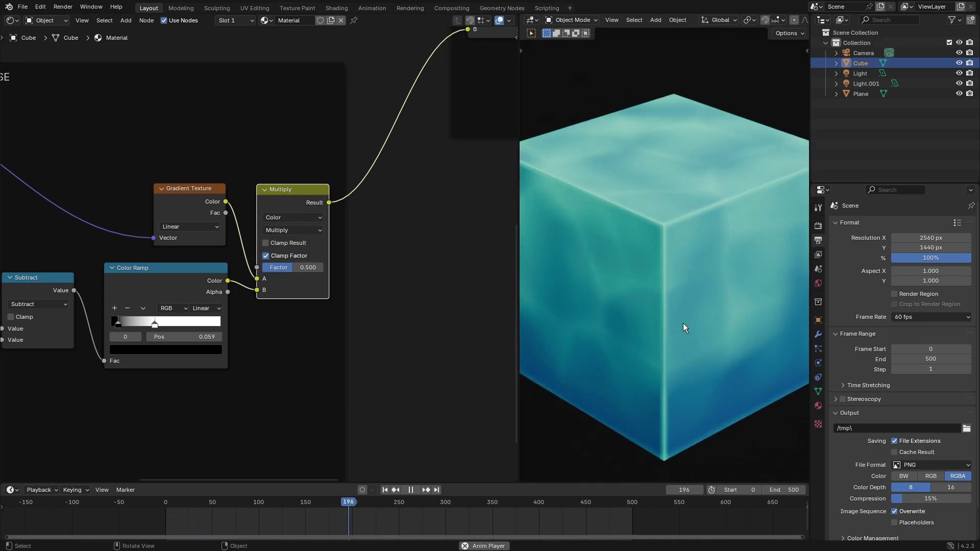
{"action": "middle_click_drag", "start_coordinate": [614, 332], "coordinate": [708, 194], "text": "shift"}
{"action": "scroll", "coordinate": [701, 240], "scroll_direction": "up", "scroll_amount": 3}
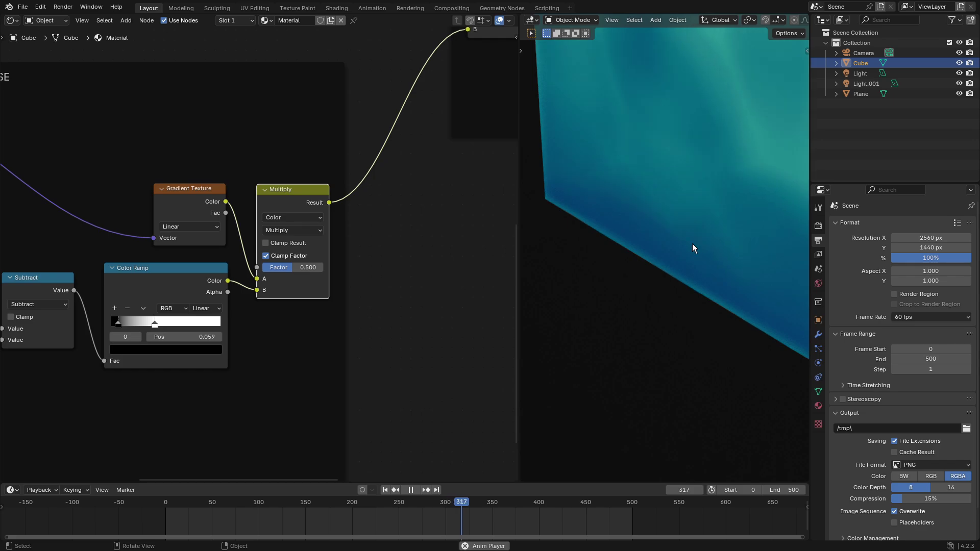
{"action": "middle_click_drag", "start_coordinate": [762, 235], "coordinate": [590, 243], "text": "shift"}
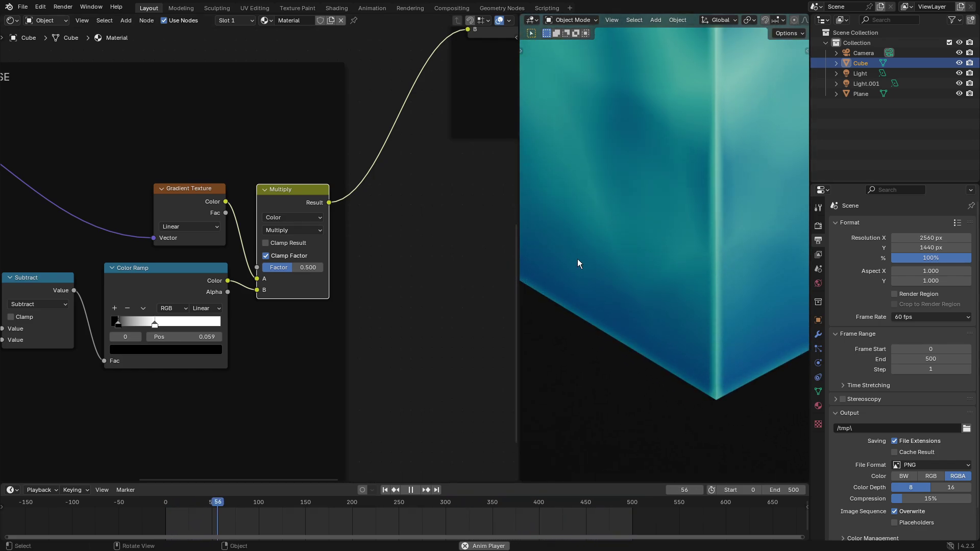
Switch the BASE Multiply node's blending mode to Mix to compare the cube's look, and set it back to Multiply.
{"action": "left_click", "coordinate": [279, 231]}
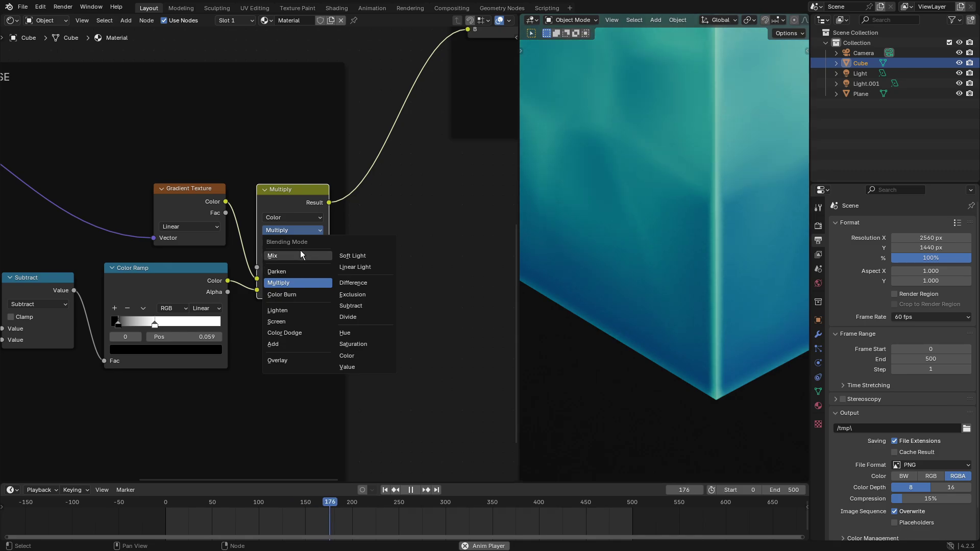
{"action": "left_click", "coordinate": [300, 250]}
{"action": "scroll", "coordinate": [663, 318], "scroll_direction": "down", "scroll_amount": 6}
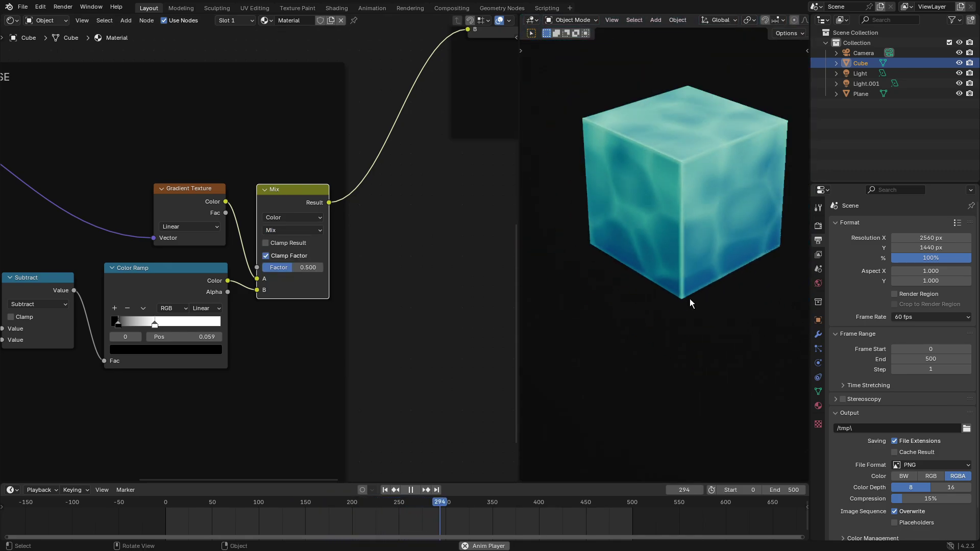
{"action": "scroll", "coordinate": [709, 292], "scroll_direction": "up", "scroll_amount": 4}
{"action": "middle_click_drag", "start_coordinate": [695, 300], "coordinate": [661, 325], "text": "shift"}
{"action": "left_click", "coordinate": [294, 229]}
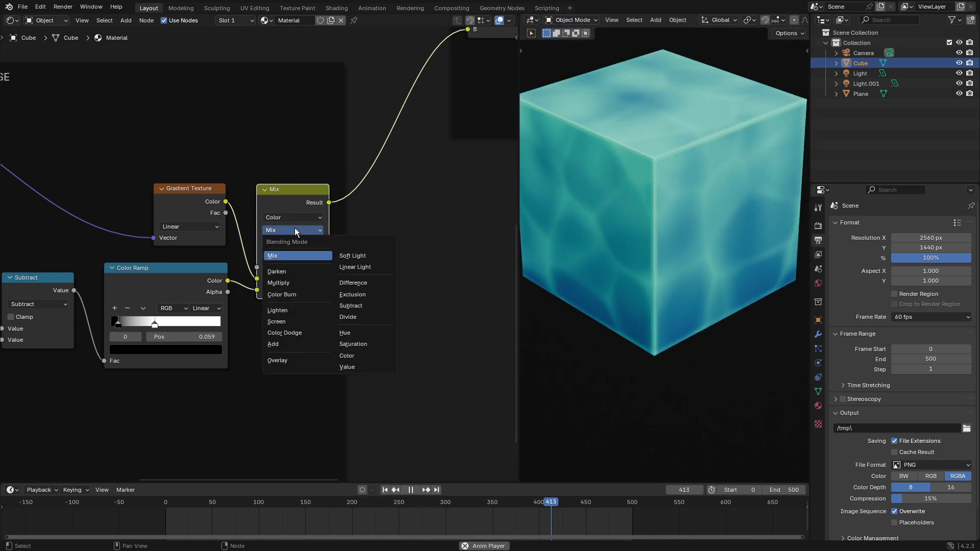
{"action": "left_click", "coordinate": [305, 281]}
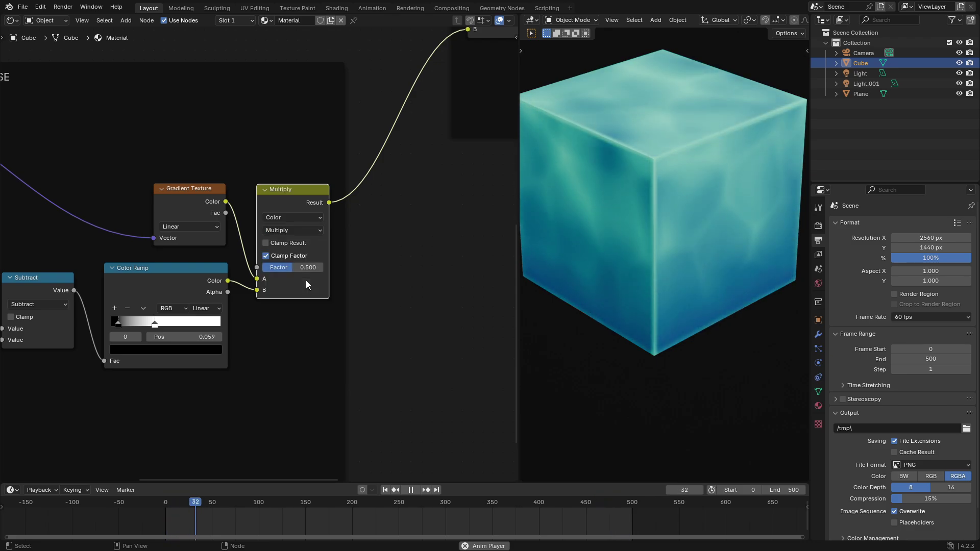
{"action": "left_click", "coordinate": [281, 229]}
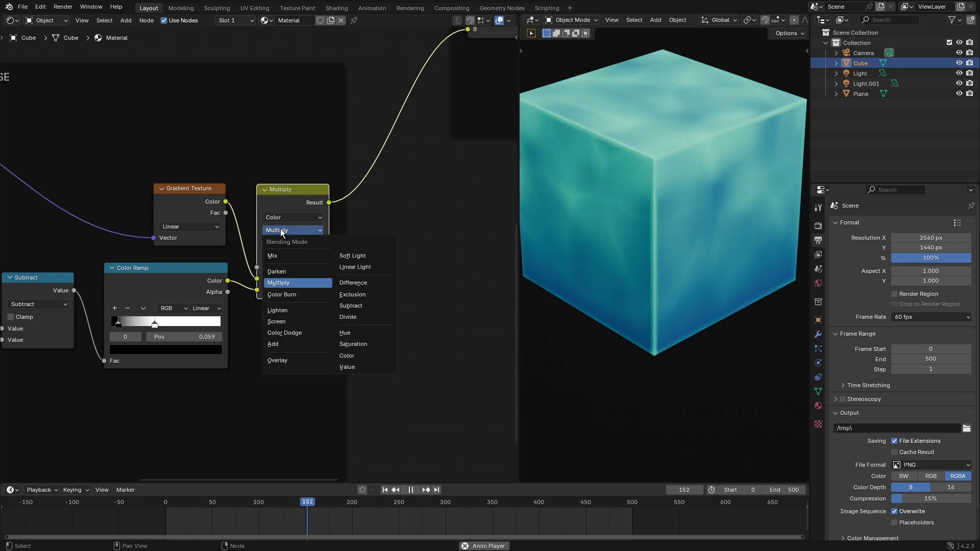
Try the Multiply blending mode on the Mix node in the COLOR frame, and return it to Mix.
{"action": "middle_click_drag", "start_coordinate": [421, 352], "coordinate": [363, 357]}
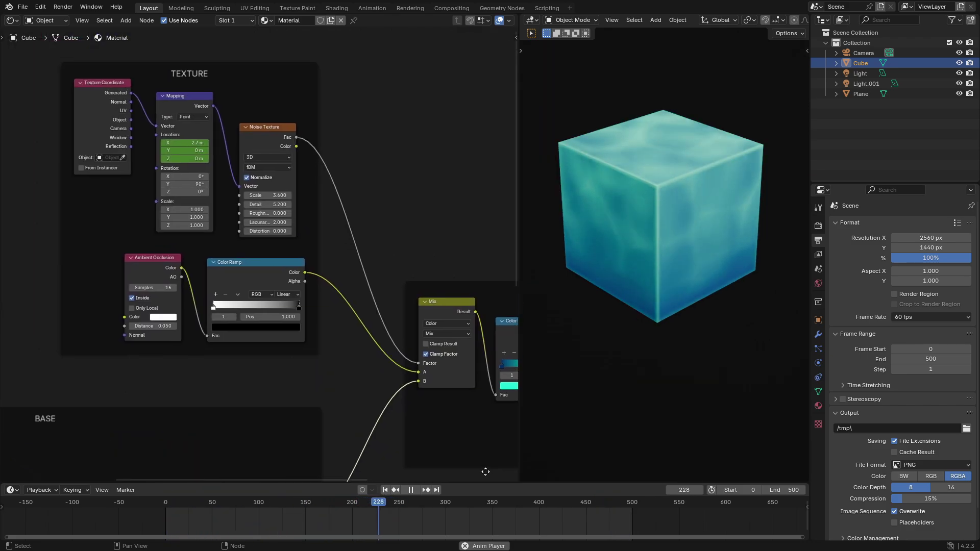
{"action": "left_click", "coordinate": [337, 225]}
{"action": "left_click", "coordinate": [332, 266]}
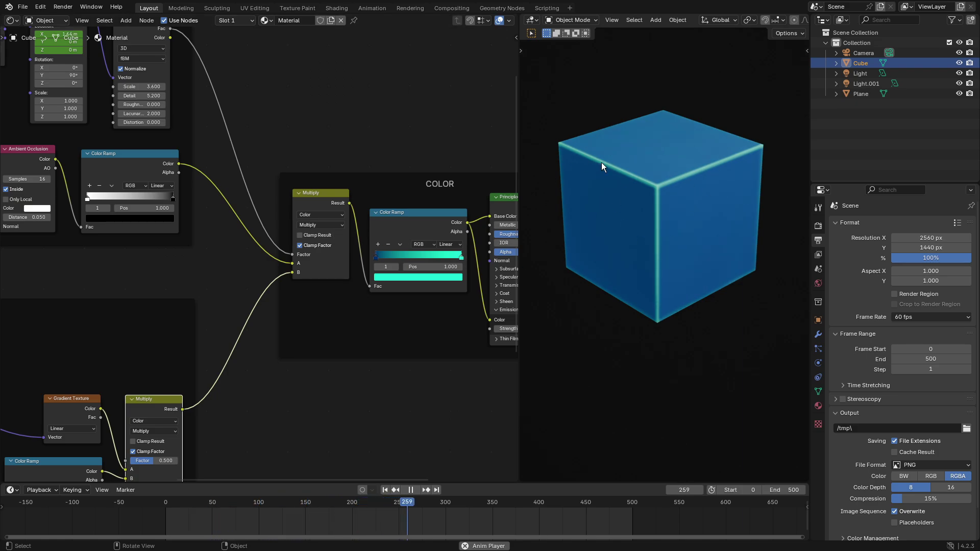
{"action": "left_click", "coordinate": [313, 226]}
{"action": "left_click", "coordinate": [319, 247]}
Examine how the Multiply node in the BASE frame feeds the Mix node in the COLOR frame.
{"action": "scroll", "coordinate": [277, 413], "scroll_direction": "down", "scroll_amount": 1}
{"action": "middle_click_drag", "start_coordinate": [277, 413], "coordinate": [159, 315]}
{"action": "middle_click_drag", "start_coordinate": [304, 284], "coordinate": [315, 332]}
{"action": "mouse_move", "coordinate": [23, 358]}
{"action": "middle_mouse_down"}
{"action": "mouse_move", "coordinate": [204, 335]}
{"action": "mouse_move", "coordinate": [27, 364]}
{"action": "middle_mouse_up"}
{"action": "left_click", "coordinate": [215, 174]}
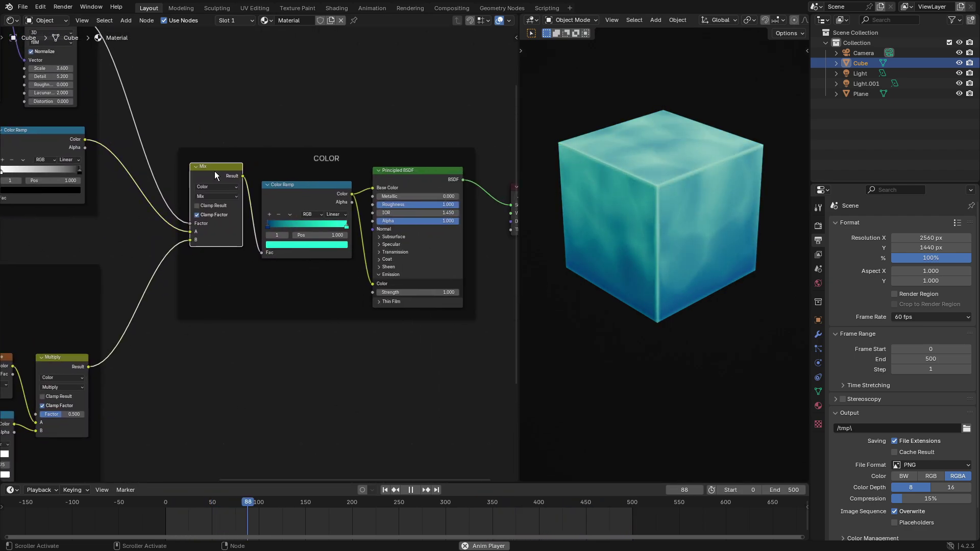
{"action": "left_click", "coordinate": [68, 360]}
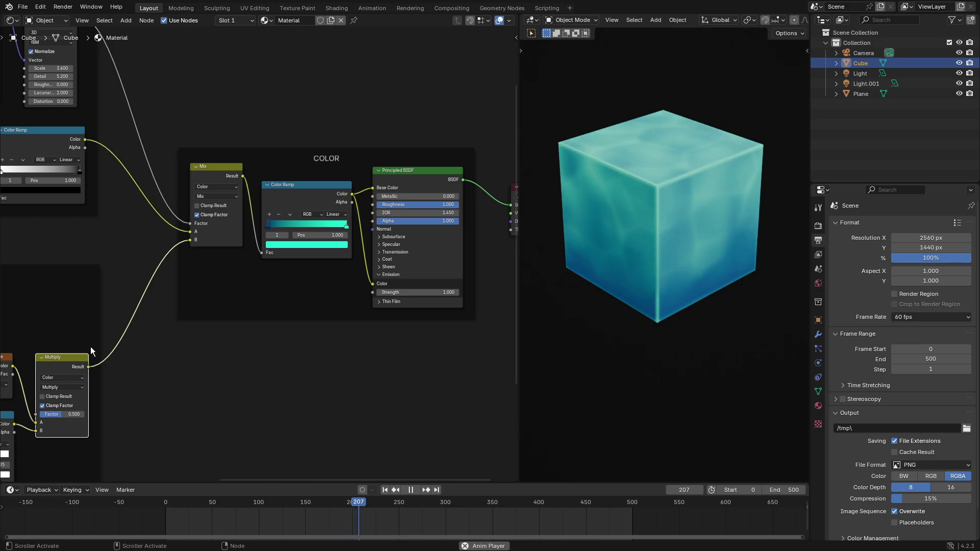
{"action": "key", "text": "g"}
{"action": "key", "text": "Escape"}
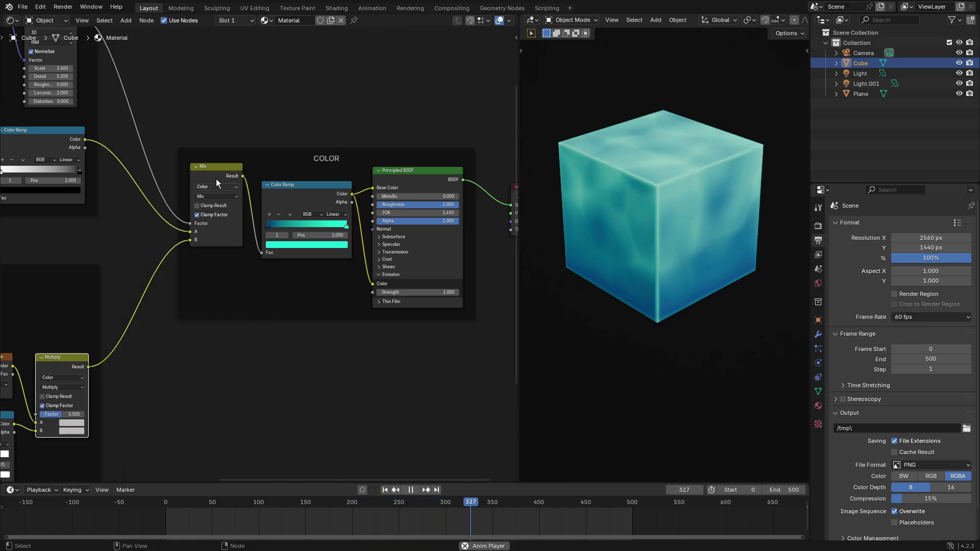
{"action": "scroll", "coordinate": [216, 182], "scroll_direction": "up", "scroll_amount": 2}
{"action": "middle_click_drag", "start_coordinate": [206, 174], "coordinate": [318, 187]}
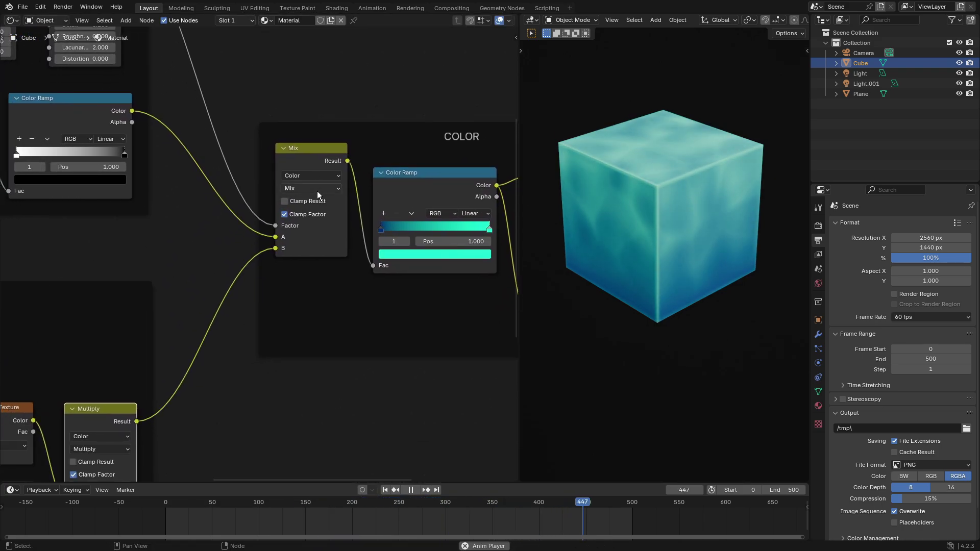
Review the blending mode options of the COLOR frame's Mix node, keeping it on Mix.
{"action": "left_click", "coordinate": [317, 189]}
{"action": "left_click", "coordinate": [305, 215]}
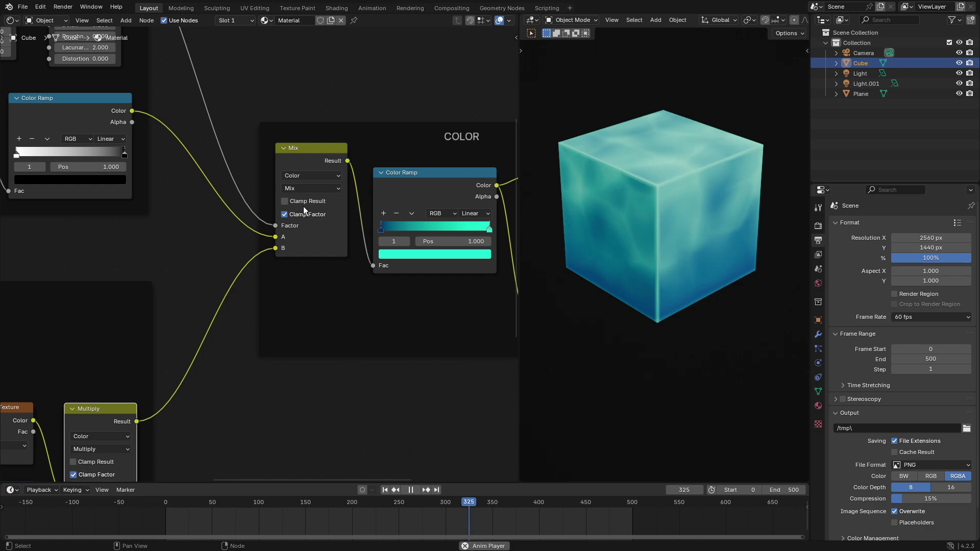
{"action": "left_click", "coordinate": [310, 188]}
{"action": "middle_click_drag", "start_coordinate": [460, 341], "coordinate": [489, 237]}
{"action": "scroll", "coordinate": [257, 263], "scroll_direction": "down", "scroll_amount": 4}
{"action": "middle_click_drag", "start_coordinate": [390, 308], "coordinate": [363, 323]}
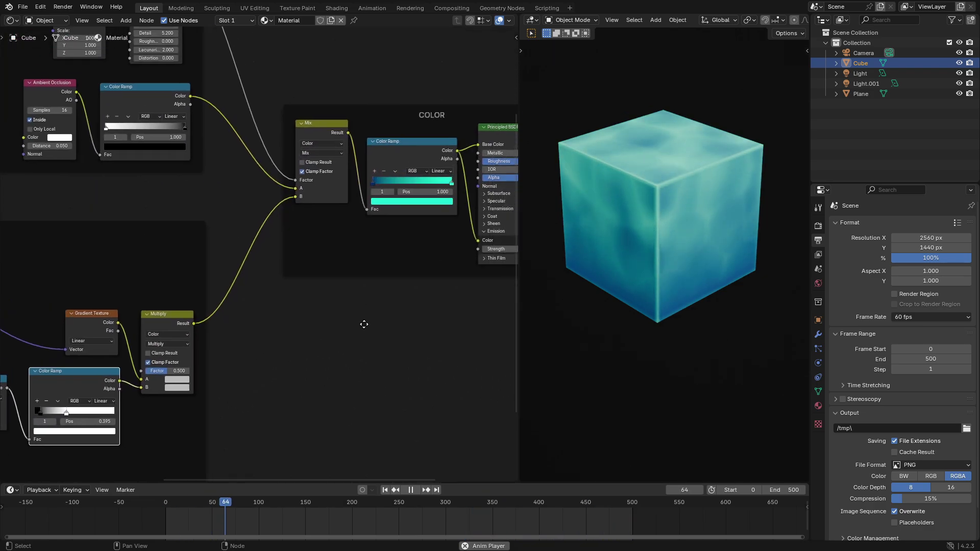
Try to duplicate the Color Ramp node in the BASE frame.
{"action": "key", "text": "shift+d"}
{"action": "right_click", "coordinate": [340, 245]}
{"action": "middle_click_drag", "start_coordinate": [340, 244], "coordinate": [197, 302]}
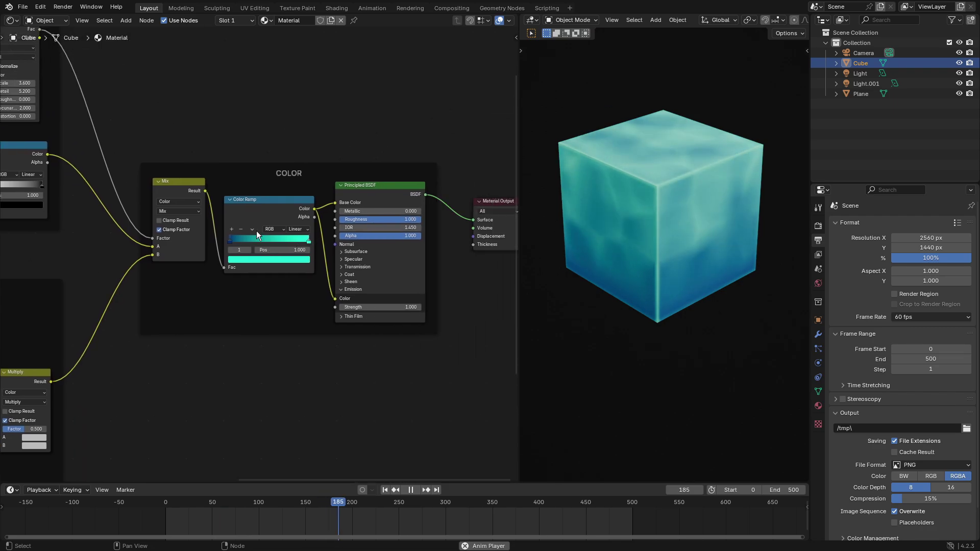
Inspect the colours of the first and last stops of the COLOR frame's Color Ramp.
{"action": "scroll", "coordinate": [250, 207], "scroll_direction": "up", "scroll_amount": 2}
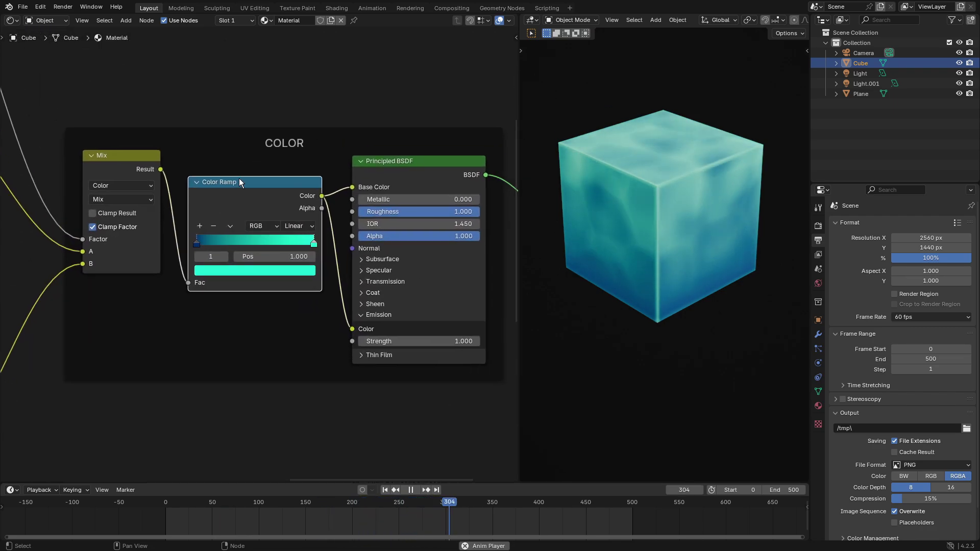
{"action": "left_click", "coordinate": [197, 241]}
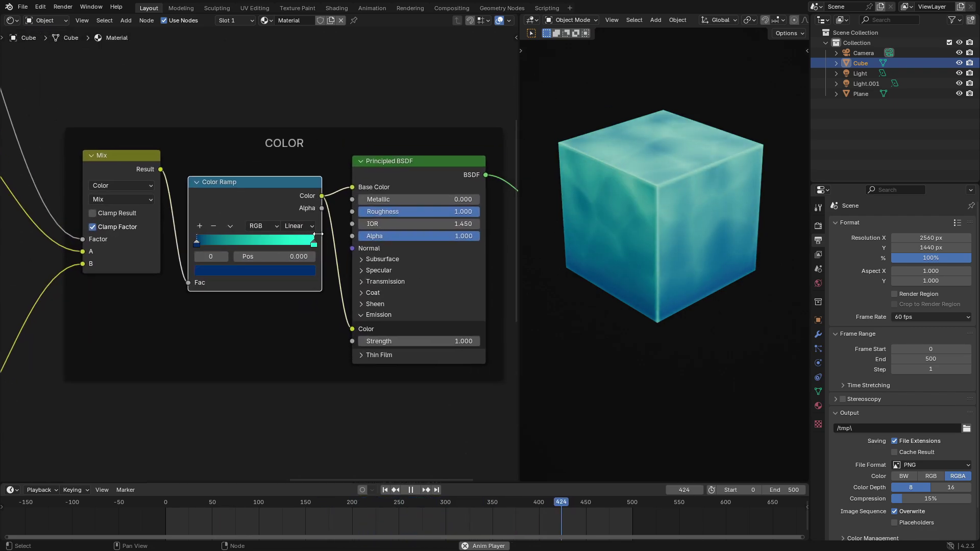
{"action": "left_click", "coordinate": [238, 271]}
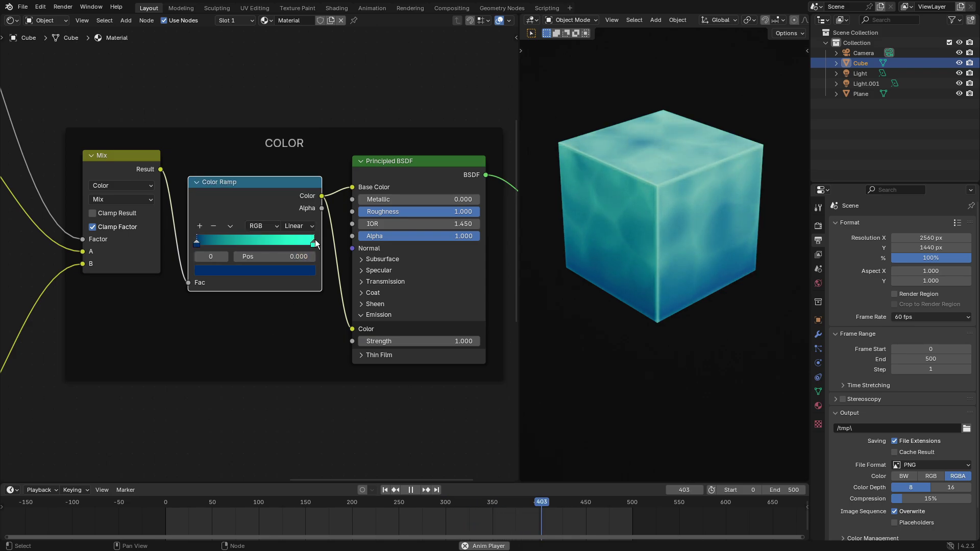
{"action": "left_click", "coordinate": [304, 269]}
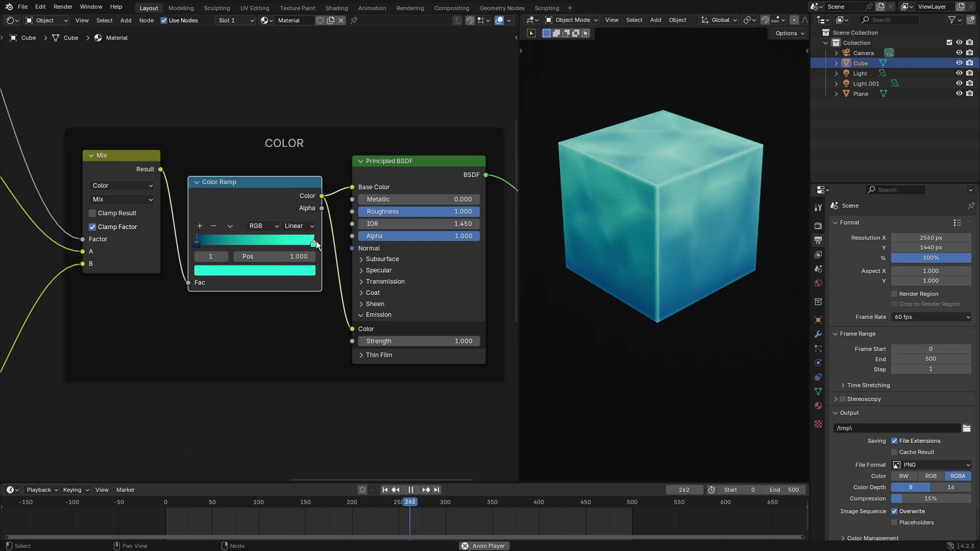
Try green and orange FFB200 on the last stop of the COLOR frame's Color Ramp, with dark red on the first stop.
{"action": "left_click", "coordinate": [307, 271]}
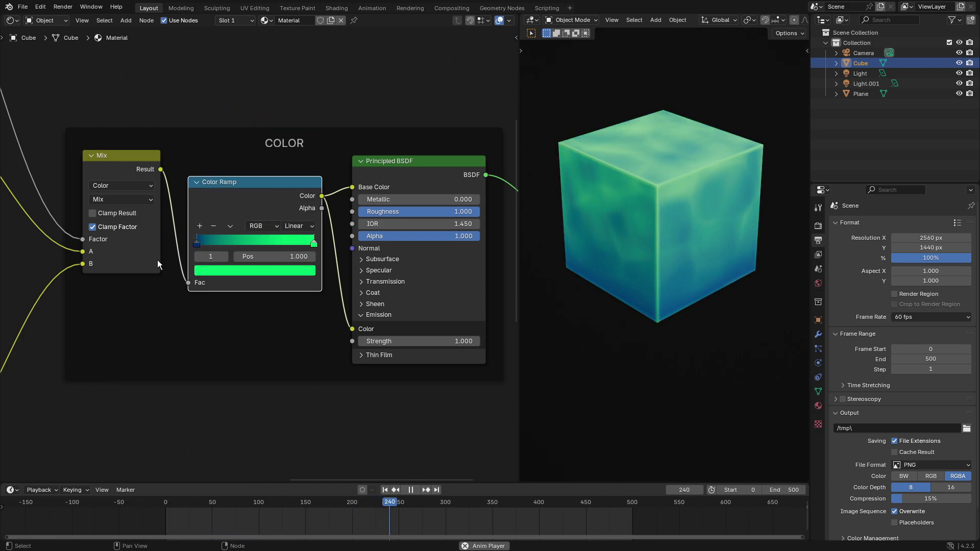
{"action": "left_click", "coordinate": [223, 271]}
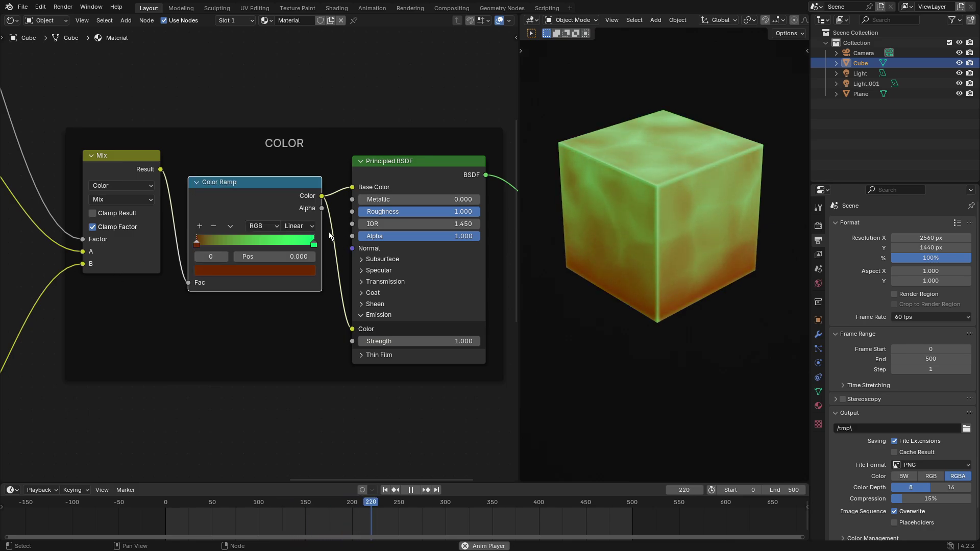
{"action": "left_click", "coordinate": [283, 274]}
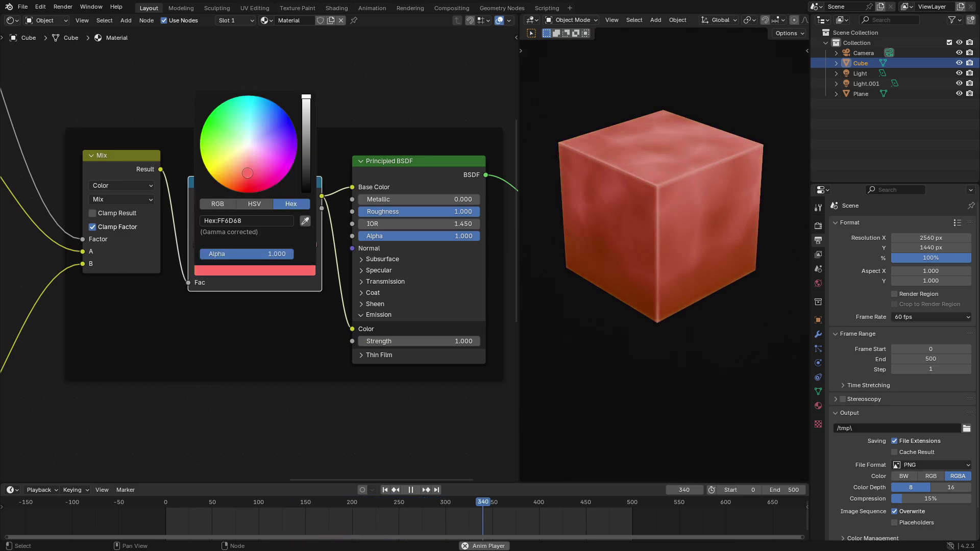
{"action": "left_click_drag", "start_coordinate": [208, 171], "coordinate": [217, 181]}
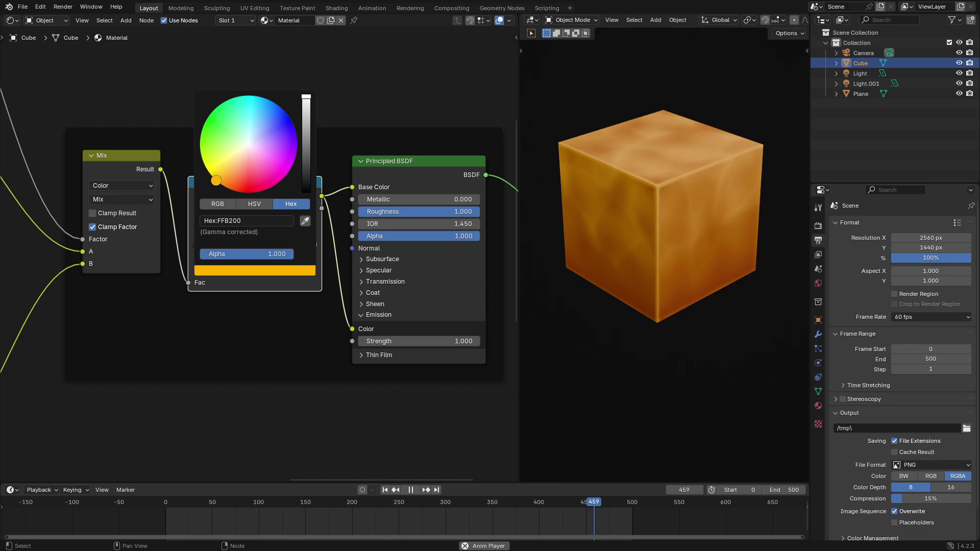
Try dark crimson and dark purple on the first stop of the COLOR frame's Color Ramp.
{"action": "left_click", "coordinate": [199, 246]}
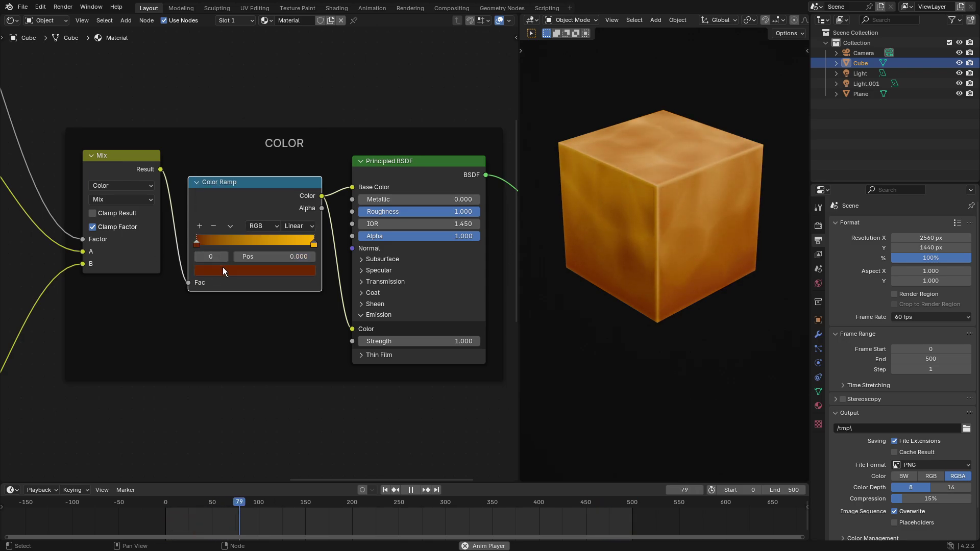
{"action": "left_click", "coordinate": [222, 267]}
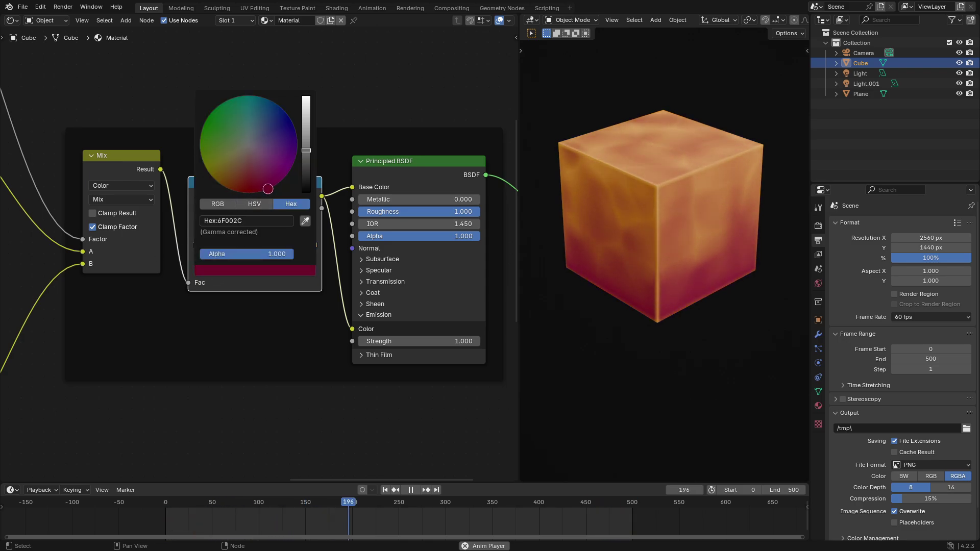
{"action": "left_click", "coordinate": [264, 269]}
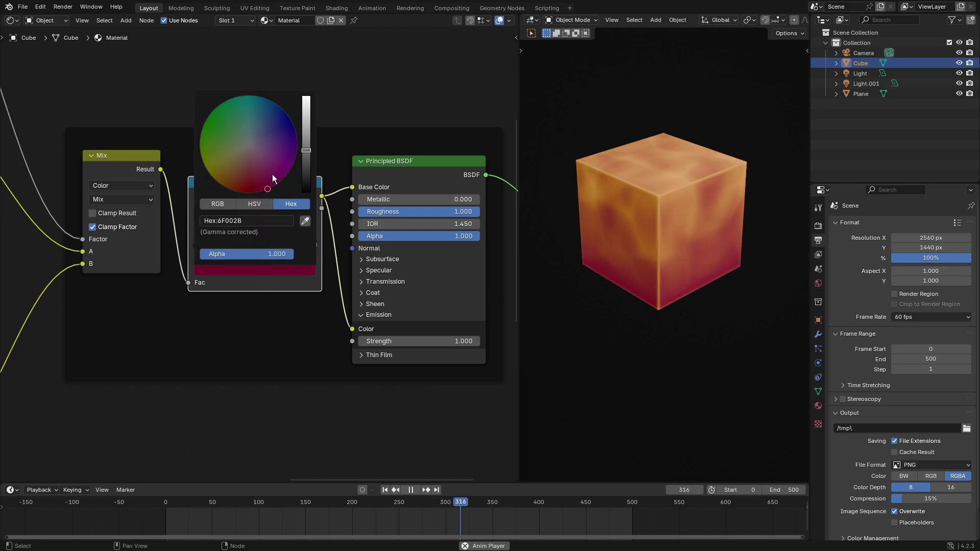
{"action": "left_click_drag", "start_coordinate": [272, 178], "coordinate": [301, 148]}
Try pink FF5EB1 on the last stop of the COLOR frame's Color Ramp and view the recoloured cube.
{"action": "left_click", "coordinate": [313, 243]}
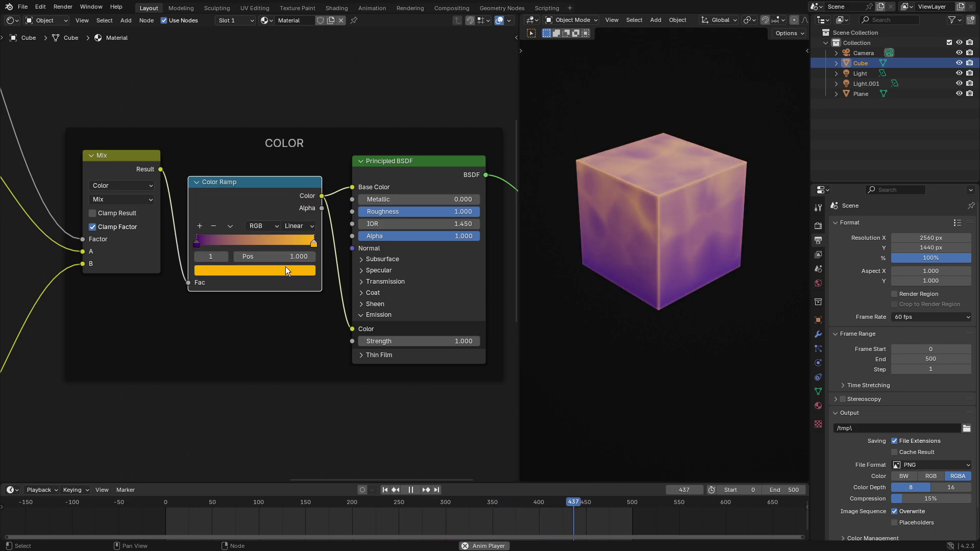
{"action": "left_click", "coordinate": [297, 269]}
{"action": "mouse_move", "coordinate": [263, 153]}
{"action": "left_mouse_down"}
{"action": "mouse_move", "coordinate": [274, 171]}
{"action": "mouse_move", "coordinate": [265, 172]}
{"action": "left_mouse_up"}
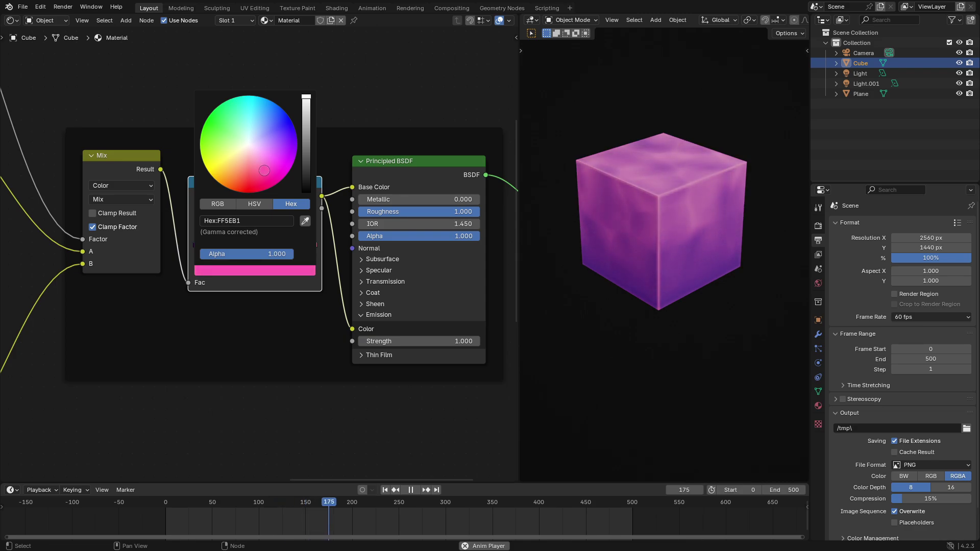
{"action": "scroll", "coordinate": [745, 158], "scroll_direction": "up", "scroll_amount": 2}
{"action": "middle_click_drag", "start_coordinate": [703, 135], "coordinate": [734, 185], "text": "shift"}
{"action": "scroll", "coordinate": [734, 184], "scroll_direction": "down", "scroll_amount": 1}
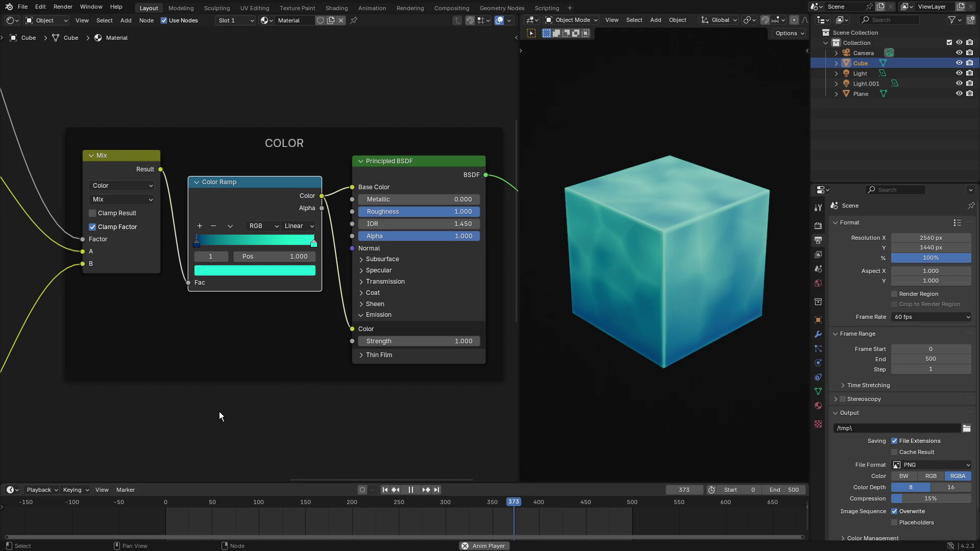
Look up the Principled BSDF shader in the node search without adding it.
{"action": "key", "text": "shift+a"}
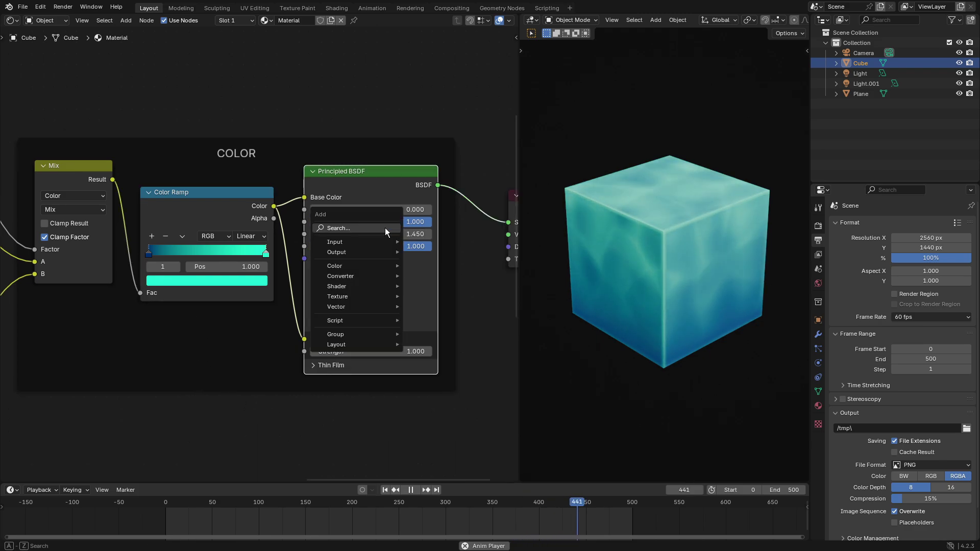
{"action": "left_click", "coordinate": [385, 228]}
{"action": "type", "text": "prin"}
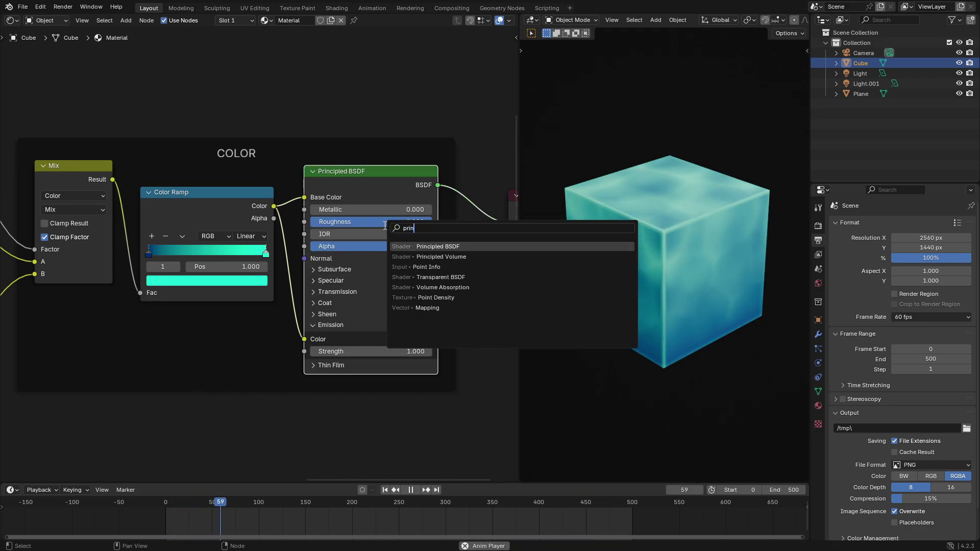
{"action": "key", "text": "Escape"}
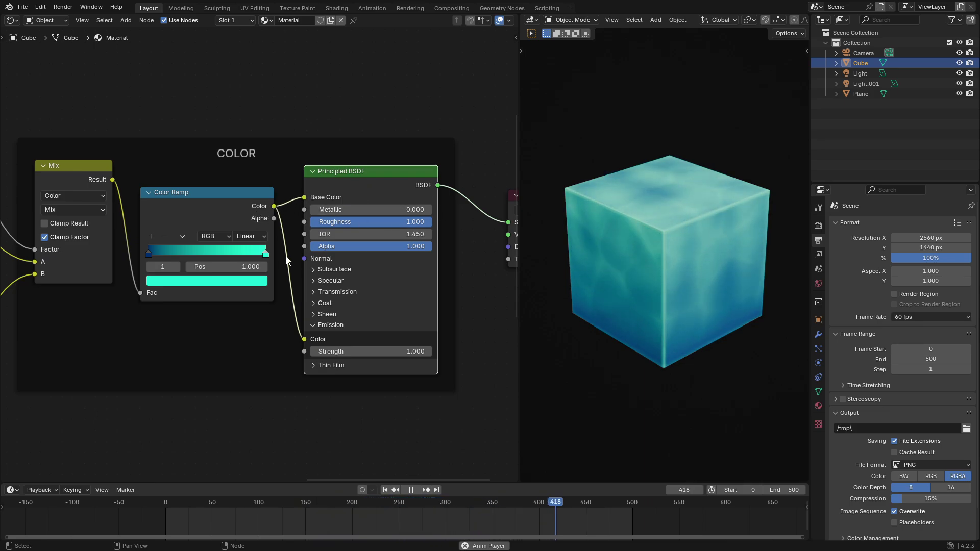
Review the Principled BSDF's Emission settings and the Color Ramp link into the Emission Color.
{"action": "left_click", "coordinate": [313, 327]}
{"action": "left_click", "coordinate": [314, 326]}
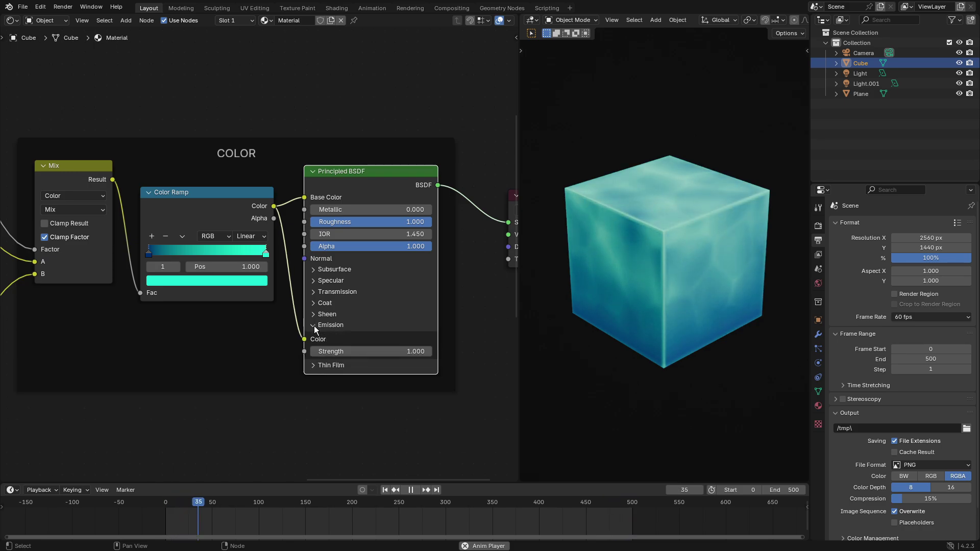
{"action": "left_click", "coordinate": [315, 328]}
{"action": "left_click", "coordinate": [315, 328]}
{"action": "left_click_drag", "start_coordinate": [274, 207], "coordinate": [305, 340]}
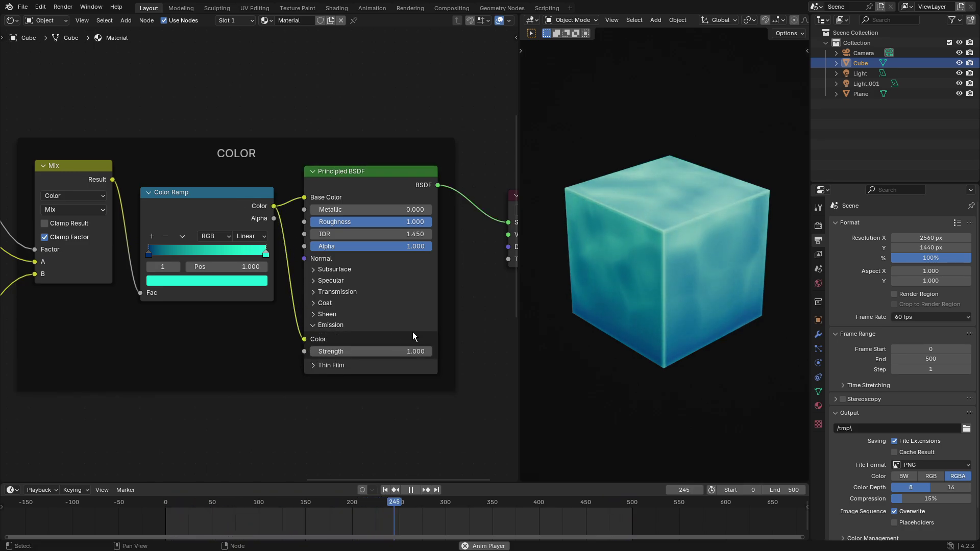
Try emission strengths of 0 and 2 on the Principled BSDF.
{"action": "left_click", "coordinate": [385, 351]}
{"action": "type", "text": "0"}
{"action": "key", "text": "Return"}
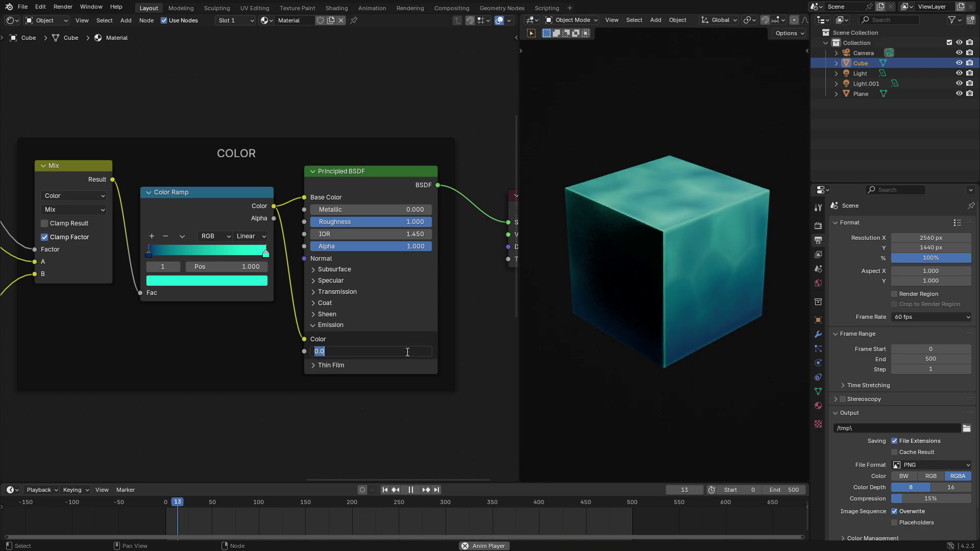
{"action": "key", "text": "Return"}
{"action": "left_click", "coordinate": [405, 350]}
{"action": "type", "text": "2"}
{"action": "key", "text": "Return"}
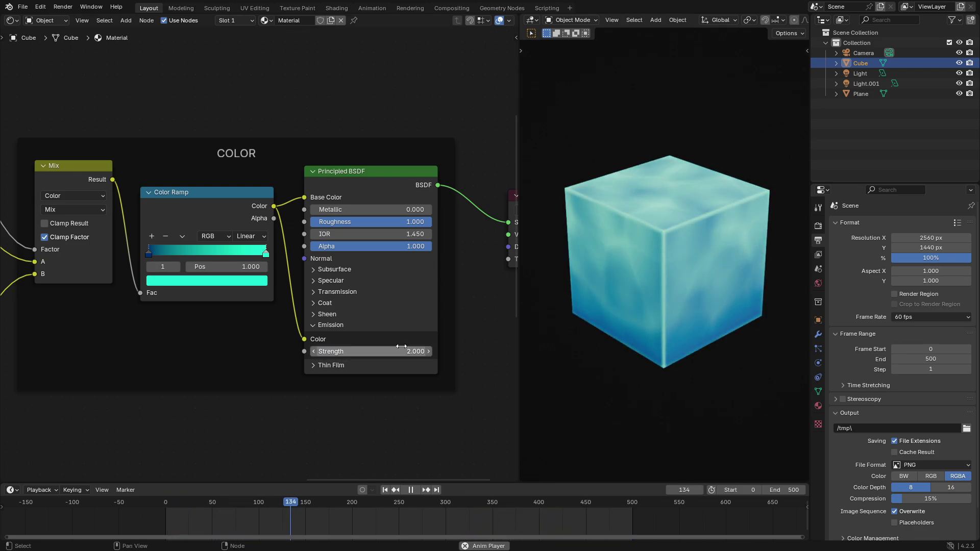
Try an emission strength of 5 on the Principled BSDF, and return it to 1.
{"action": "left_click", "coordinate": [402, 352]}
{"action": "type", "text": "5"}
{"action": "key", "text": "Return"}
{"action": "left_click", "coordinate": [399, 351]}
{"action": "type", "text": "1"}
{"action": "key", "text": "Return"}
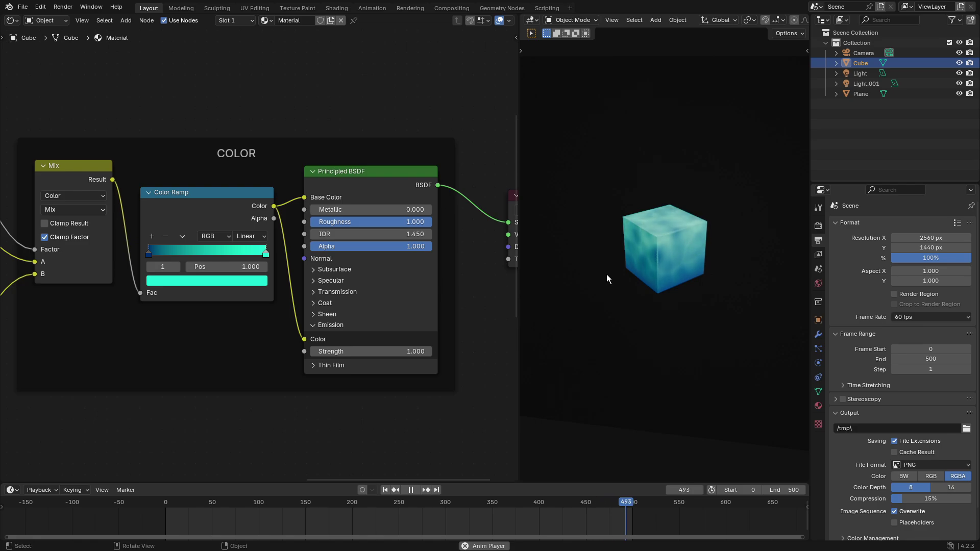
Examine the cube and how the Principled BSDF connects to the Material Output node.
{"action": "scroll", "coordinate": [606, 274], "scroll_direction": "up", "scroll_amount": 5}
{"action": "scroll", "coordinate": [375, 332], "scroll_direction": "down", "scroll_amount": 5}
{"action": "middle_click_drag", "start_coordinate": [369, 310], "coordinate": [259, 322]}
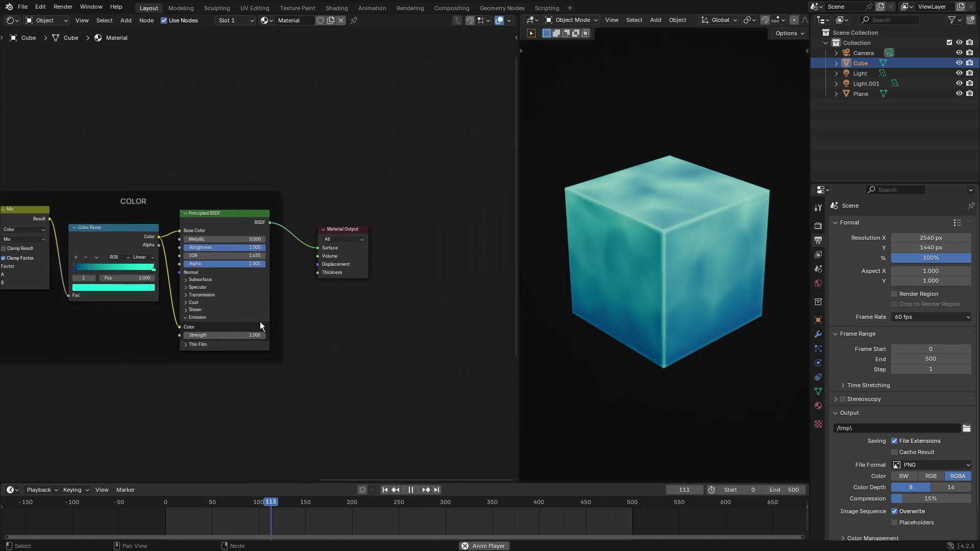
{"action": "scroll", "coordinate": [260, 252], "scroll_direction": "up", "scroll_amount": 2}
{"action": "left_click_drag", "start_coordinate": [274, 211], "coordinate": [402, 234]}
Try feeding the BASE frame's Multiply result straight into the Fac input of the COLOR frame's Color Ramp, bypassing the Mix node.
{"action": "scroll", "coordinate": [230, 222], "scroll_direction": "down", "scroll_amount": 4}
{"action": "middle_click_drag", "start_coordinate": [143, 217], "coordinate": [515, 255]}
{"action": "middle_click_drag", "start_coordinate": [240, 105], "coordinate": [235, 129]}
{"action": "scroll", "coordinate": [408, 202], "scroll_direction": "up", "scroll_amount": 1}
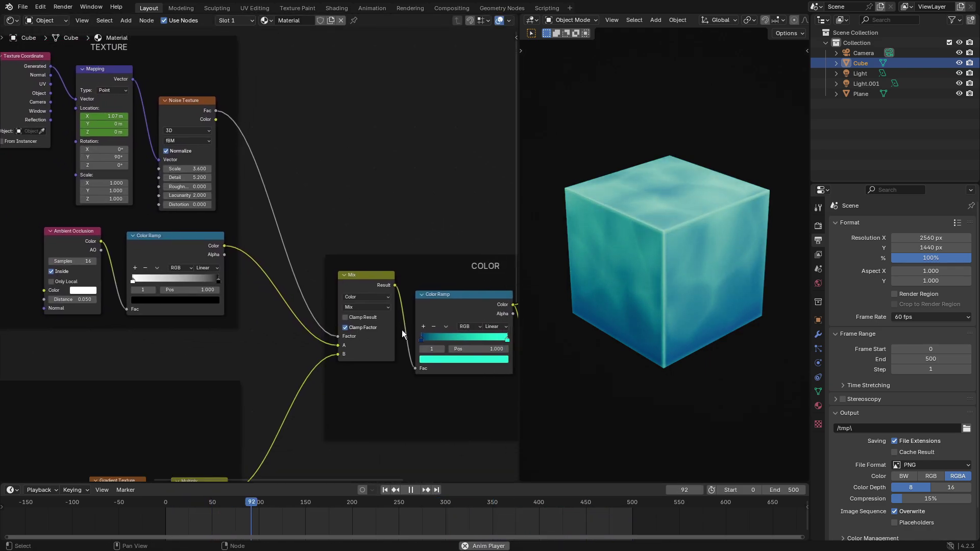
{"action": "left_click_drag", "start_coordinate": [338, 354], "coordinate": [419, 369]}
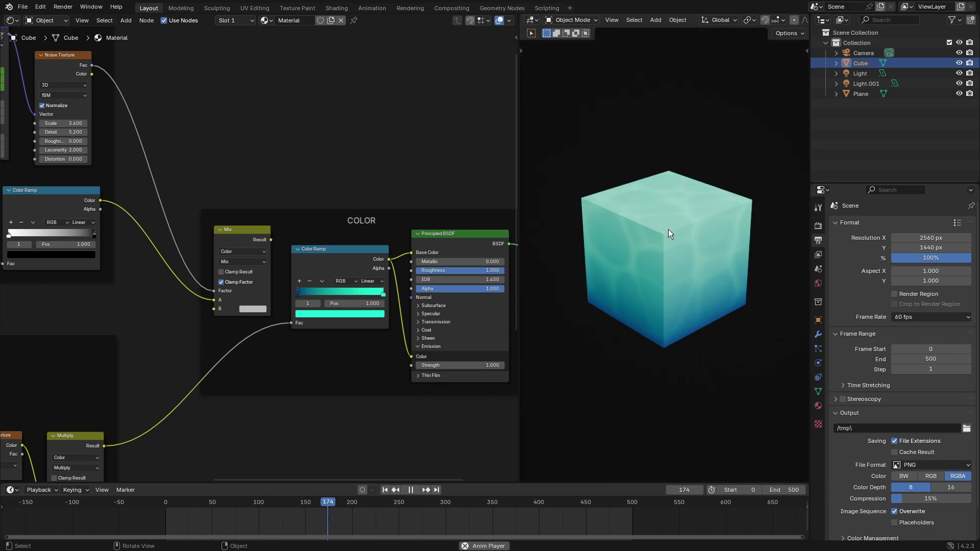
Select the TEXTURE frame with its nodes and compare it with the node chain in the BASE frame.
{"action": "middle_click_drag", "start_coordinate": [15, 174], "coordinate": [296, 282]}
{"action": "left_click_drag", "start_coordinate": [90, 62], "coordinate": [420, 406]}
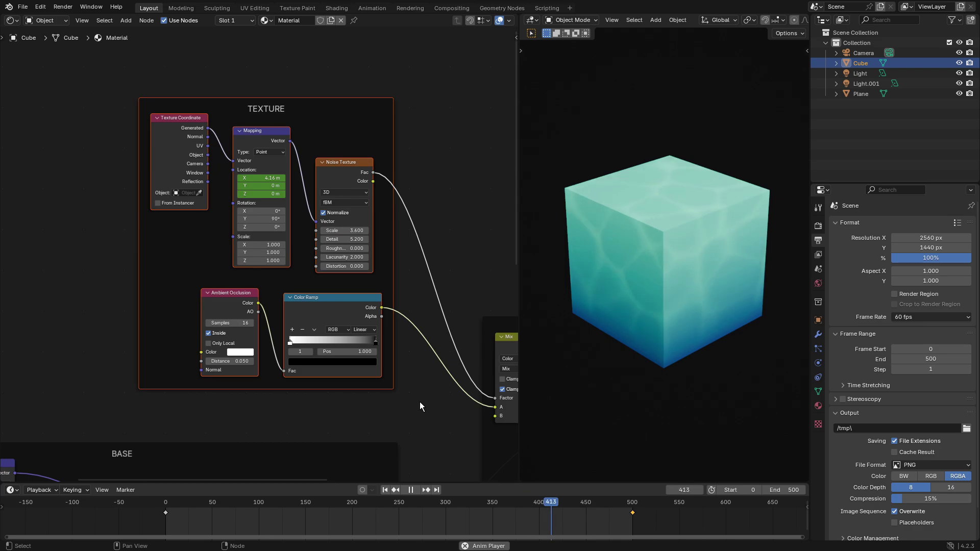
{"action": "middle_click_drag", "start_coordinate": [425, 407], "coordinate": [432, 88]}
{"action": "middle_click_drag", "start_coordinate": [197, 212], "coordinate": [390, 189]}
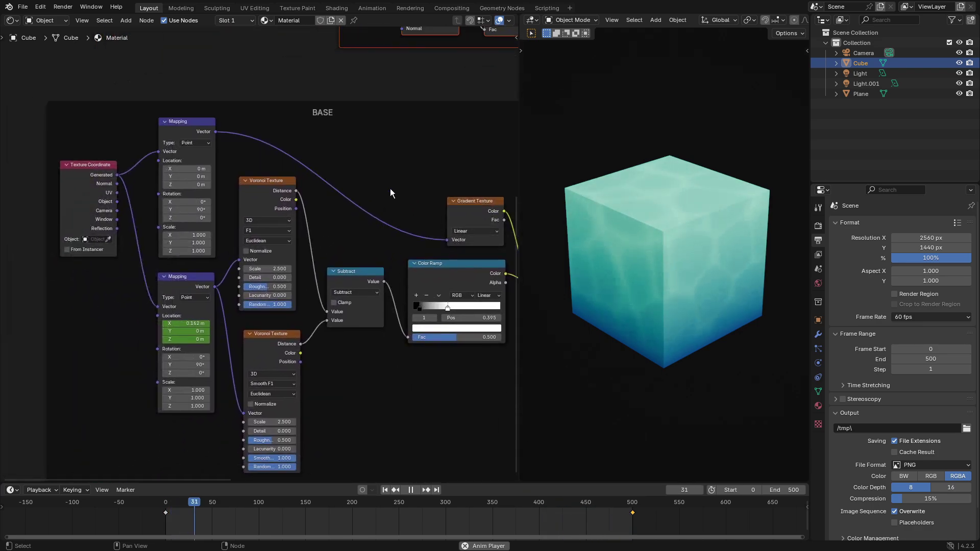
{"action": "middle_click_drag", "start_coordinate": [362, 236], "coordinate": [262, 265]}
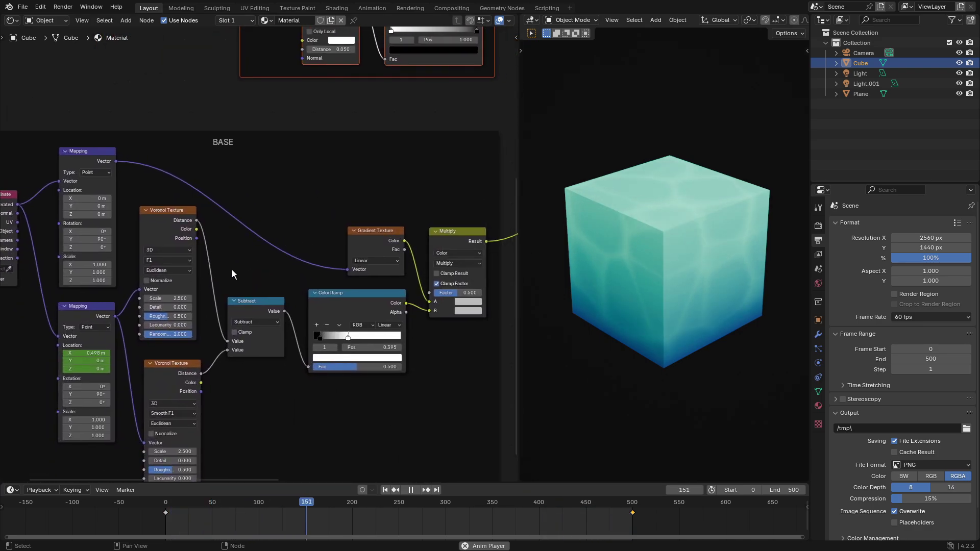
{"action": "middle_click_drag", "start_coordinate": [229, 262], "coordinate": [196, 439]}
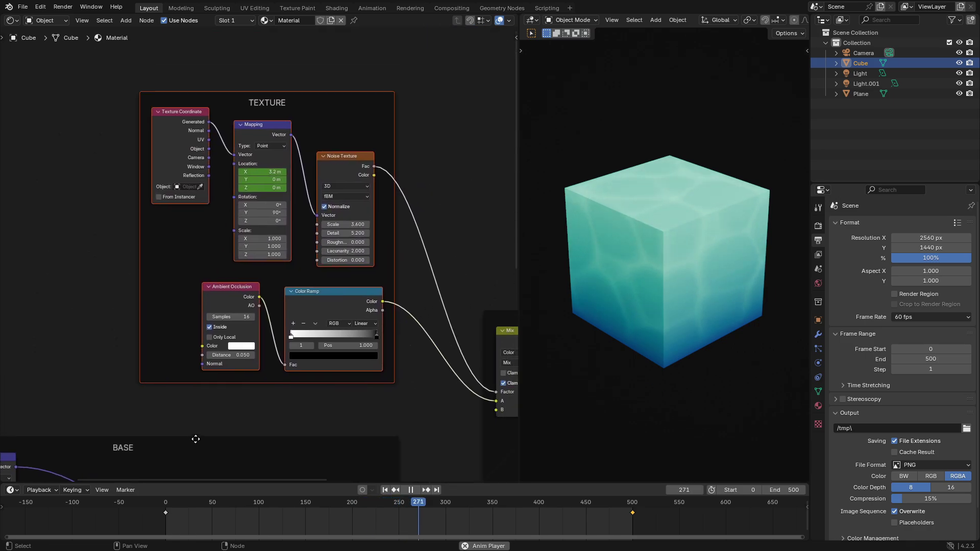
{"action": "middle_click_drag", "start_coordinate": [467, 341], "coordinate": [404, 344]}
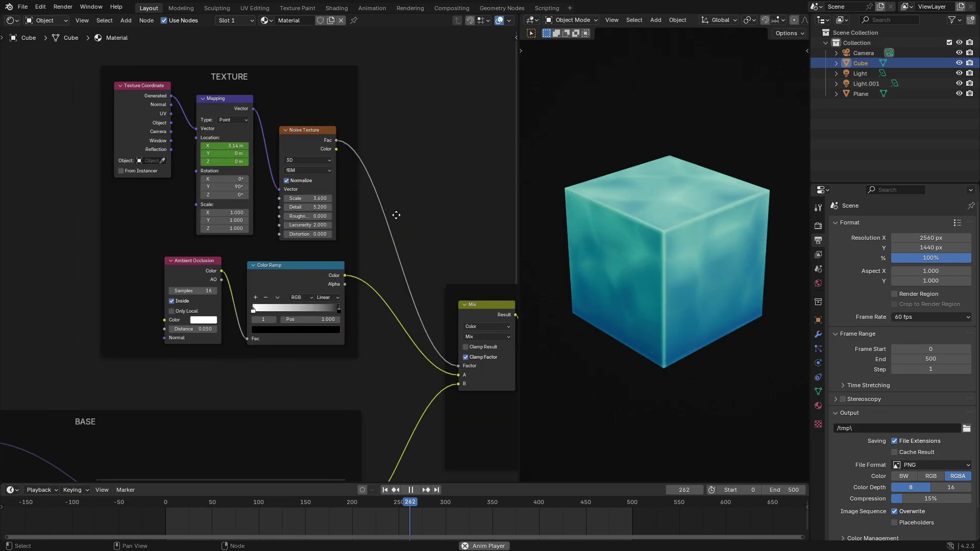
Look over the TEXTURE frame's nodes and nudge its Color Ramp node slightly.
{"action": "middle_click_drag", "start_coordinate": [396, 214], "coordinate": [411, 233]}
{"action": "left_click_drag", "start_coordinate": [176, 271], "coordinate": [368, 372]}
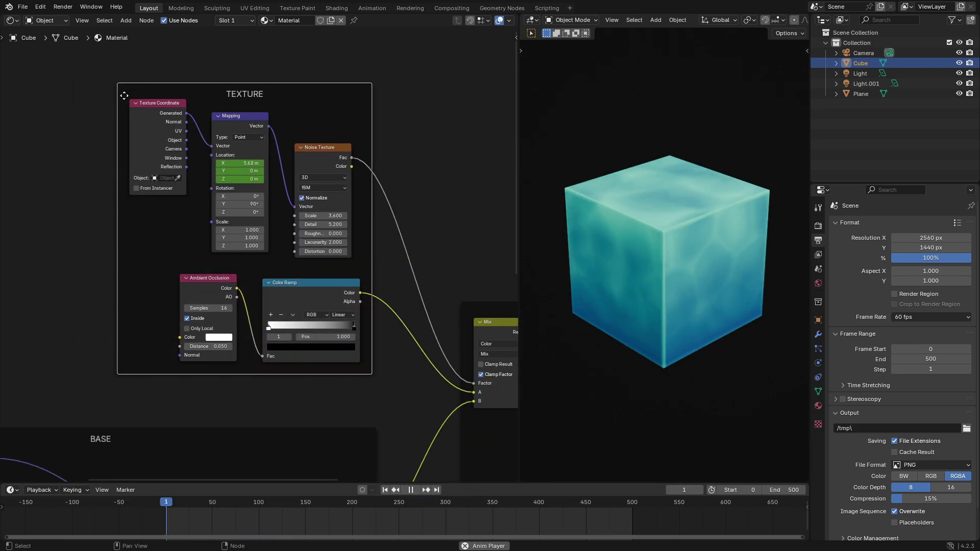
{"action": "left_click_drag", "start_coordinate": [399, 262], "coordinate": [124, 104]}
{"action": "left_click", "coordinate": [343, 52]}
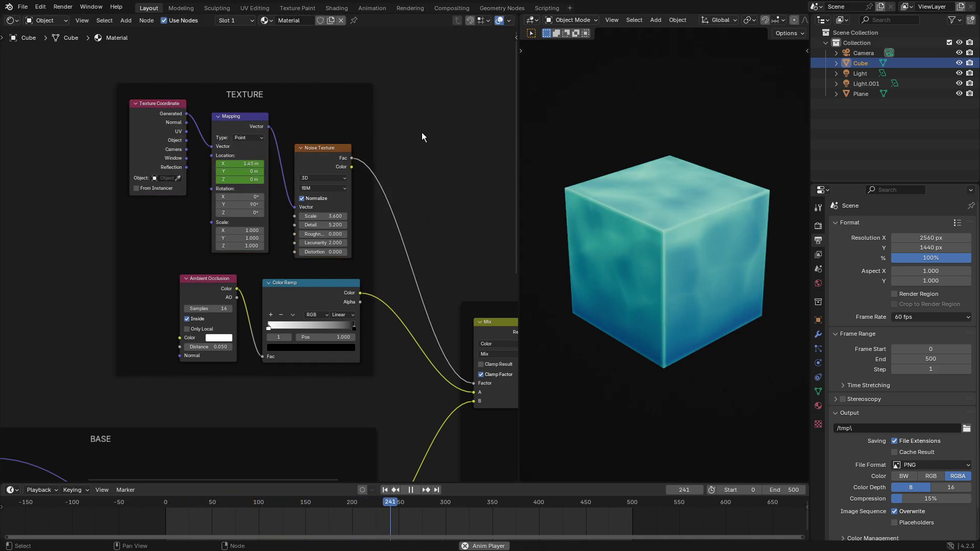
{"action": "left_click", "coordinate": [303, 298]}
{"action": "left_click_drag", "start_coordinate": [313, 292], "coordinate": [310, 289]}
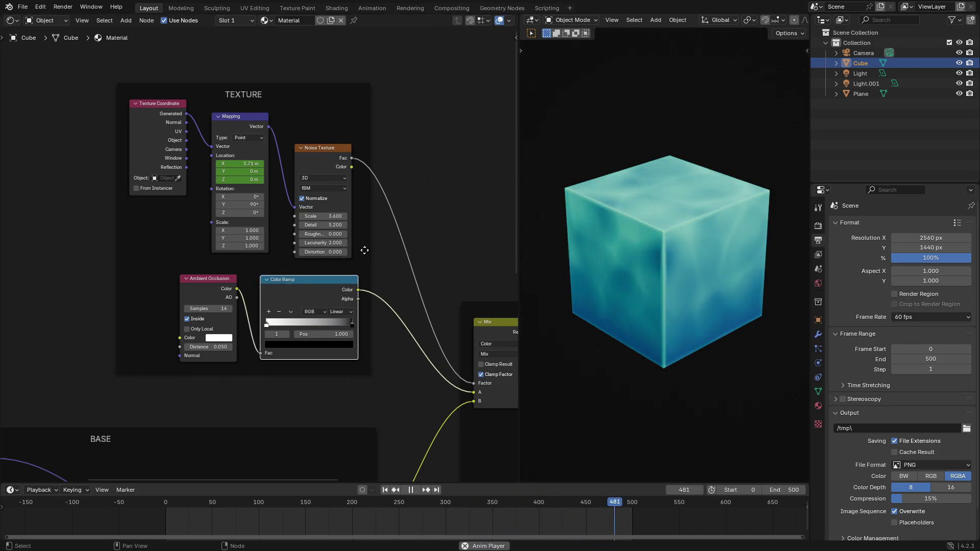
Disconnect the Noise Texture's Fac output from the Mix node's Factor input and check the effect on the cube.
{"action": "left_click_drag", "start_coordinate": [474, 383], "coordinate": [439, 356]}
{"action": "middle_click_drag", "start_coordinate": [352, 282], "coordinate": [295, 244]}
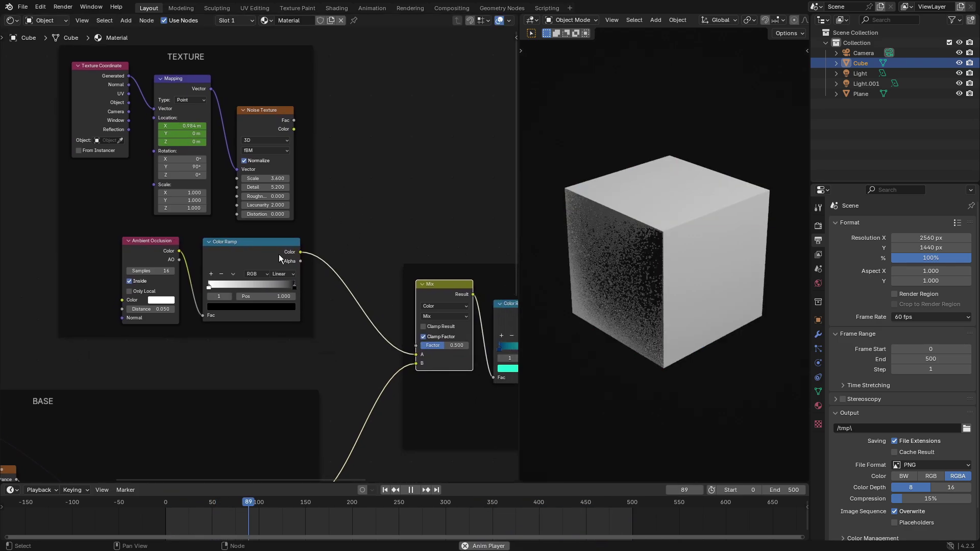
{"action": "left_click", "coordinate": [440, 300]}
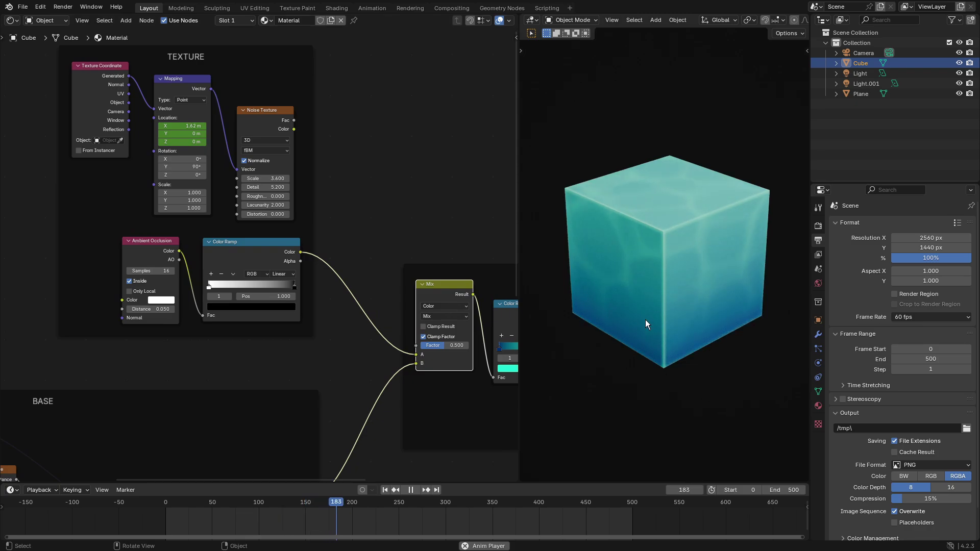
Examine the cube's glowing edges and faces up close from another angle, and return to the camera view.
{"action": "scroll", "coordinate": [658, 330], "scroll_direction": "up", "scroll_amount": 3}
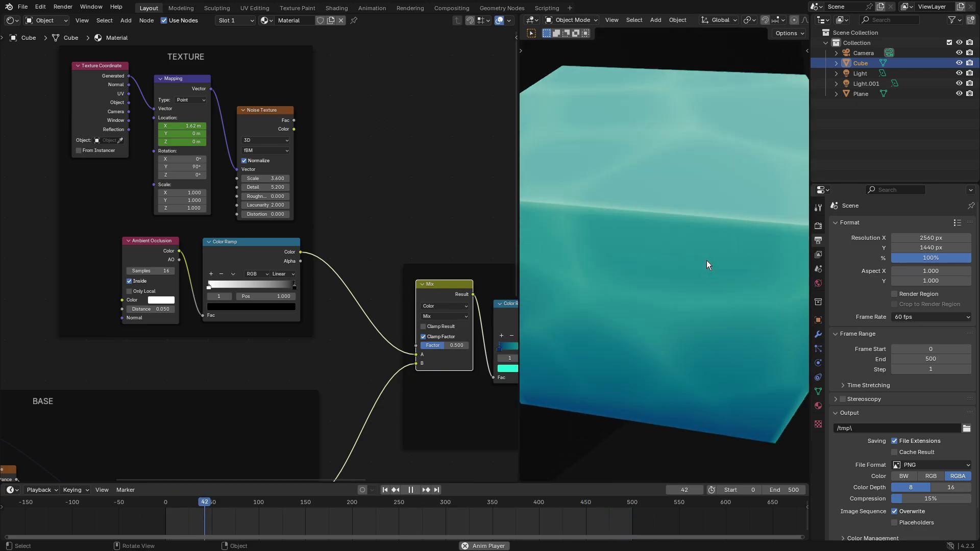
{"action": "middle_click_drag", "start_coordinate": [641, 259], "coordinate": [672, 253]}
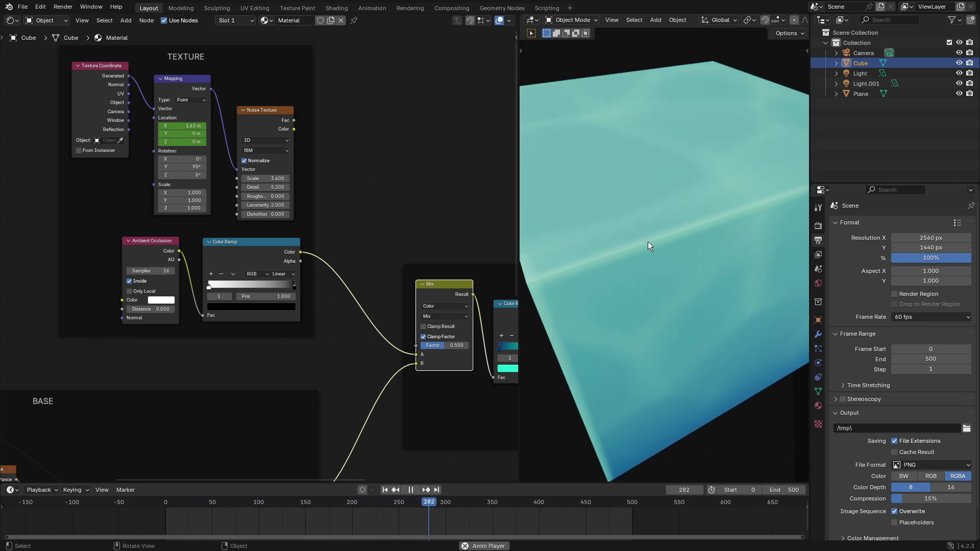
{"action": "key", "text": "KP_0"}
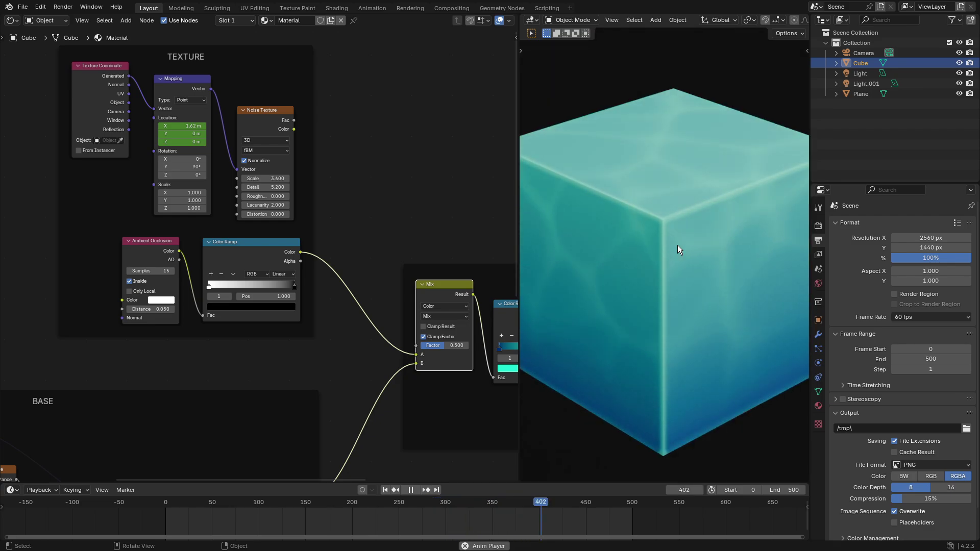
Try adding an Ambient Occlusion node by searching the node list for "ambi".
{"action": "middle_click_drag", "start_coordinate": [170, 245], "coordinate": [114, 233]}
{"action": "scroll", "coordinate": [261, 237], "scroll_direction": "up", "scroll_amount": 3}
{"action": "left_click", "coordinate": [223, 242]}
{"action": "left_click", "coordinate": [306, 238]}
{"action": "key", "text": "shift+a"}
{"action": "left_click", "coordinate": [396, 152]}
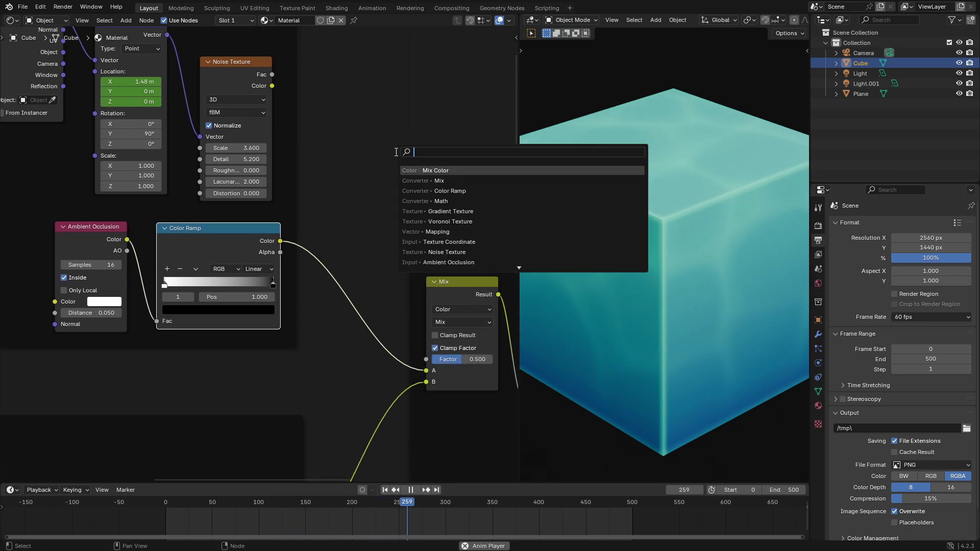
{"action": "type", "text": "ambi"}
{"action": "key", "text": "Return"}
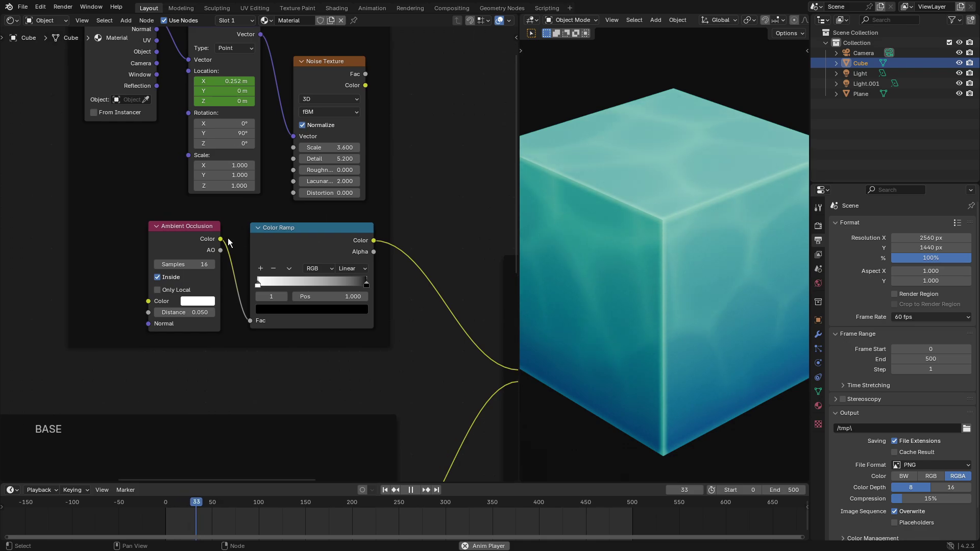
{"action": "left_click", "coordinate": [274, 231]}
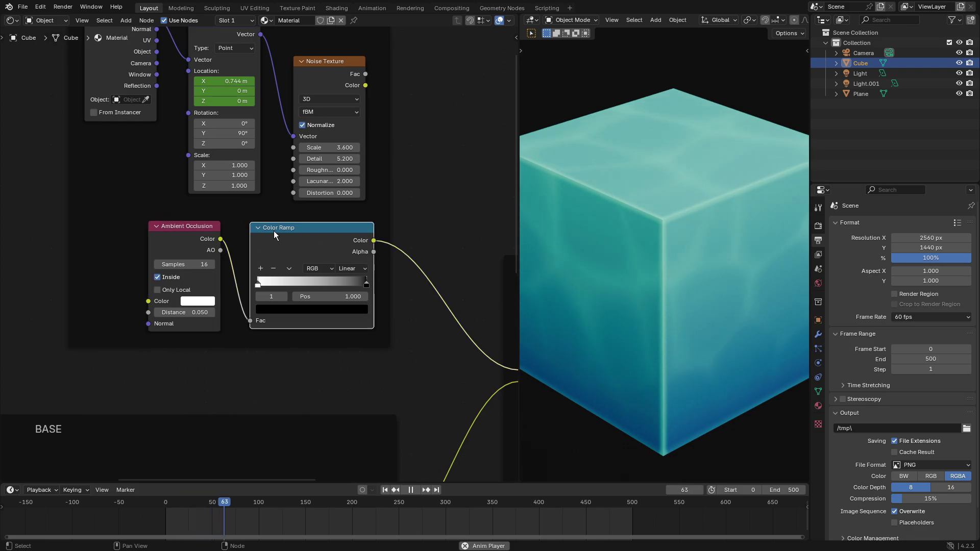
{"action": "scroll", "coordinate": [397, 292], "scroll_direction": "down", "scroll_amount": 4}
{"action": "middle_click_drag", "start_coordinate": [395, 331], "coordinate": [258, 171]}
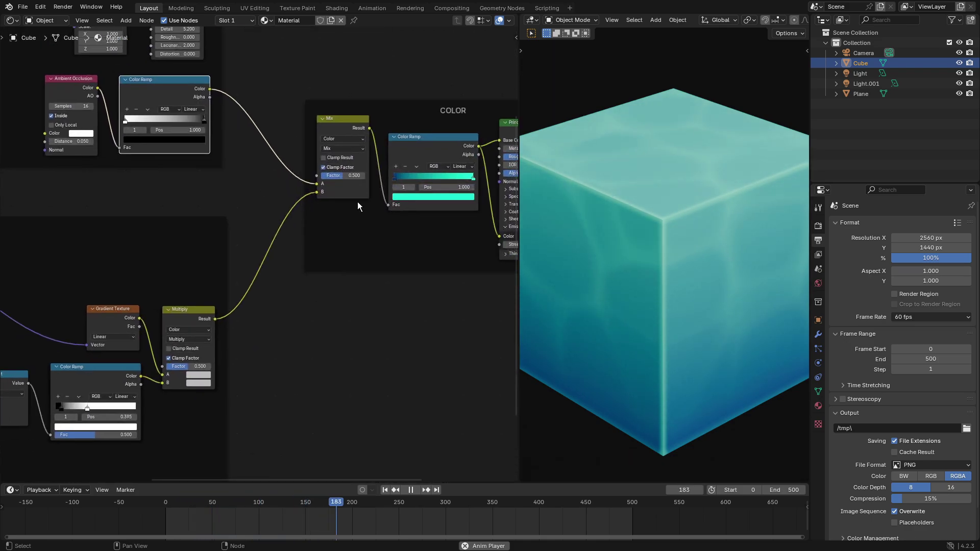
{"action": "middle_click_drag", "start_coordinate": [357, 202], "coordinate": [448, 302]}
{"action": "key", "text": "shift+a"}
{"action": "left_click", "coordinate": [363, 152]}
{"action": "type", "text": "c"}
{"action": "key", "text": "Escape"}
Try the white stop of the TEXTURE frame's Color Ramp at position 0.859 and return it to 0.000.
{"action": "middle_click_drag", "start_coordinate": [340, 164], "coordinate": [374, 203]}
{"action": "scroll", "coordinate": [253, 258], "scroll_direction": "up", "scroll_amount": 3}
{"action": "left_click", "coordinate": [239, 263]}
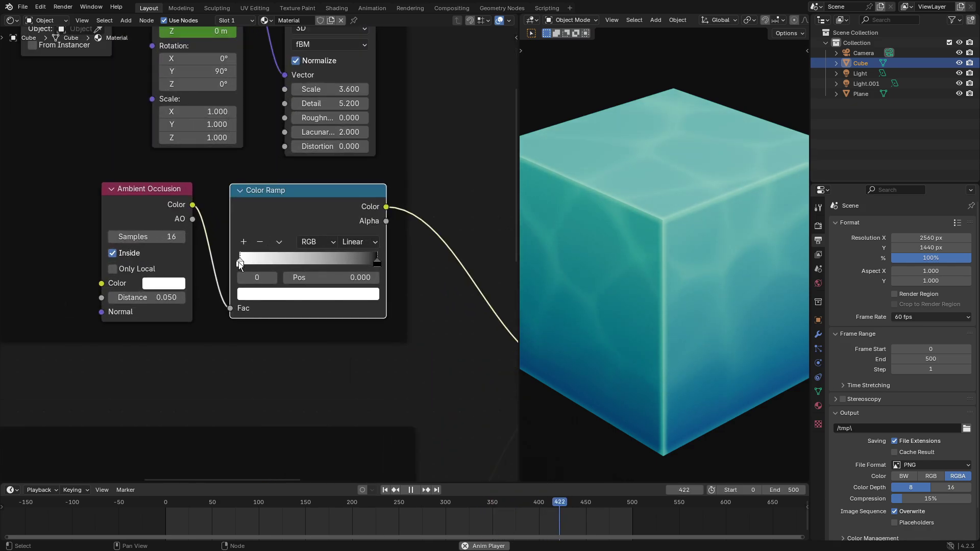
{"action": "left_click", "coordinate": [377, 262]}
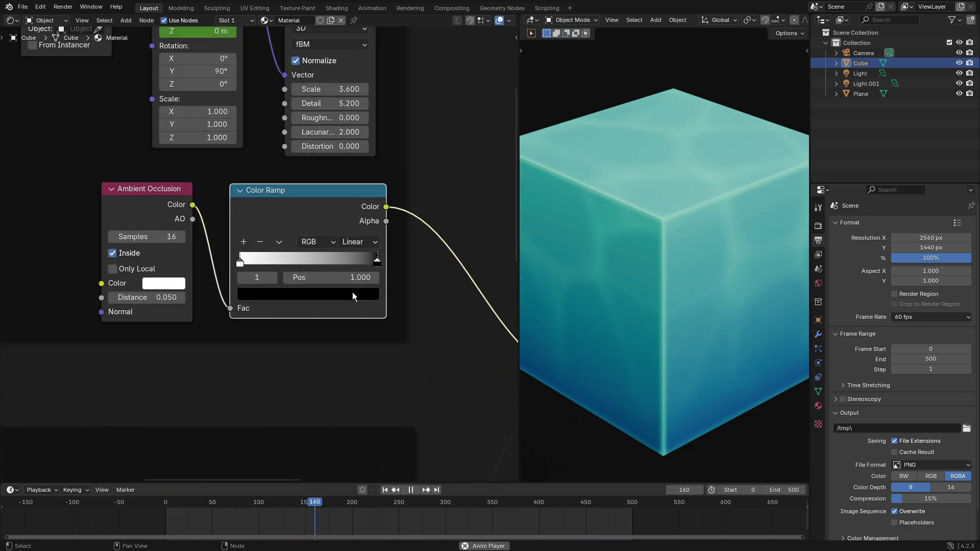
{"action": "mouse_move", "coordinate": [239, 261]}
{"action": "left_mouse_down"}
{"action": "mouse_move", "coordinate": [299, 267]}
{"action": "mouse_move", "coordinate": [239, 264]}
{"action": "left_mouse_up"}
{"action": "left_click_drag", "start_coordinate": [377, 264], "coordinate": [569, 253]}
{"action": "mouse_move", "coordinate": [254, 261]}
{"action": "left_mouse_down"}
{"action": "mouse_move", "coordinate": [409, 262]}
{"action": "mouse_move", "coordinate": [347, 263]}
{"action": "left_mouse_up"}
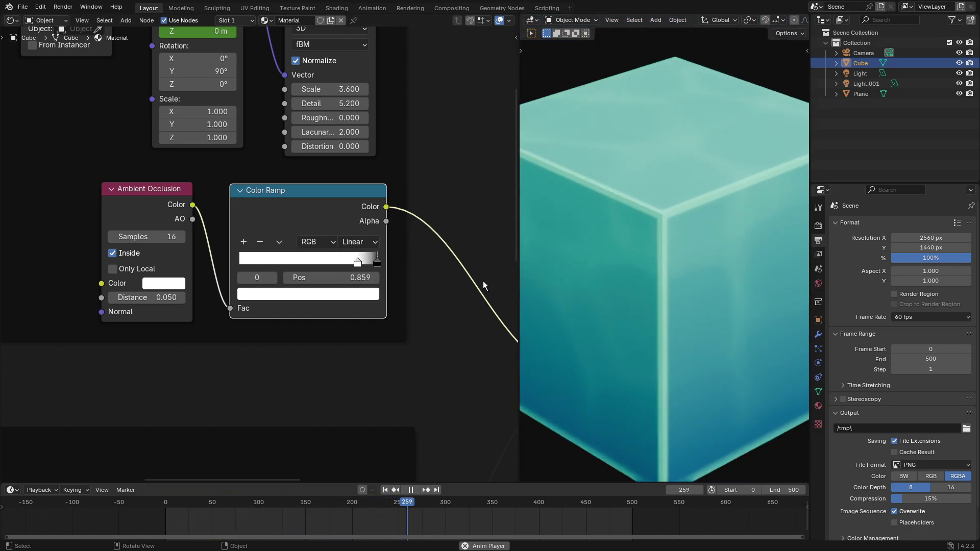
{"action": "left_click_drag", "start_coordinate": [357, 262], "coordinate": [226, 274]}
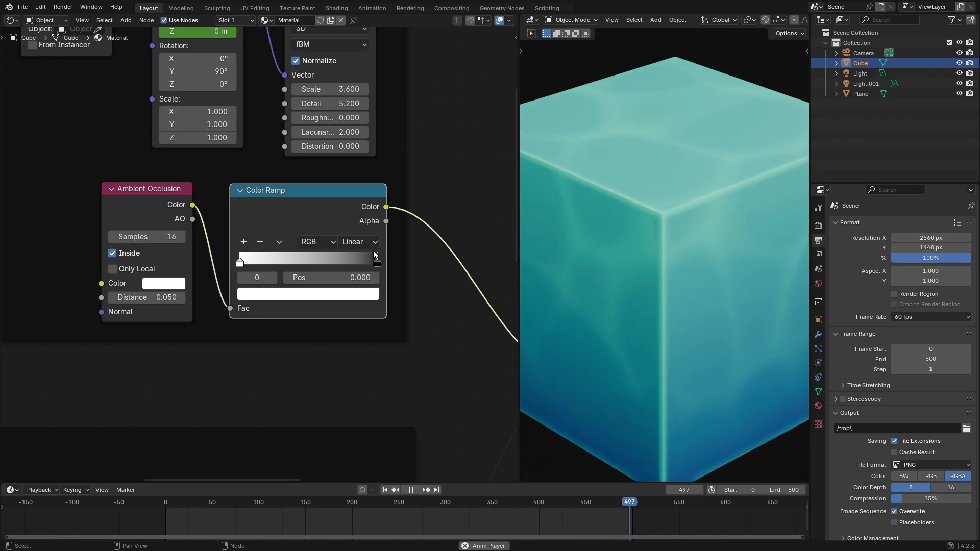
Toggle the Ambient Occlusion node's Inside option off and on to compare the cube's edges, leaving it enabled.
{"action": "left_click", "coordinate": [113, 253]}
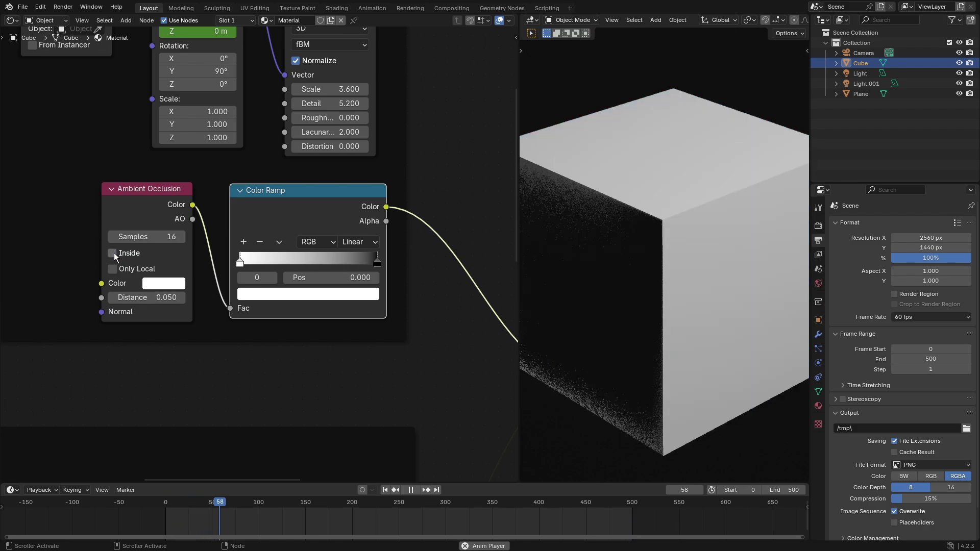
{"action": "left_click", "coordinate": [112, 253]}
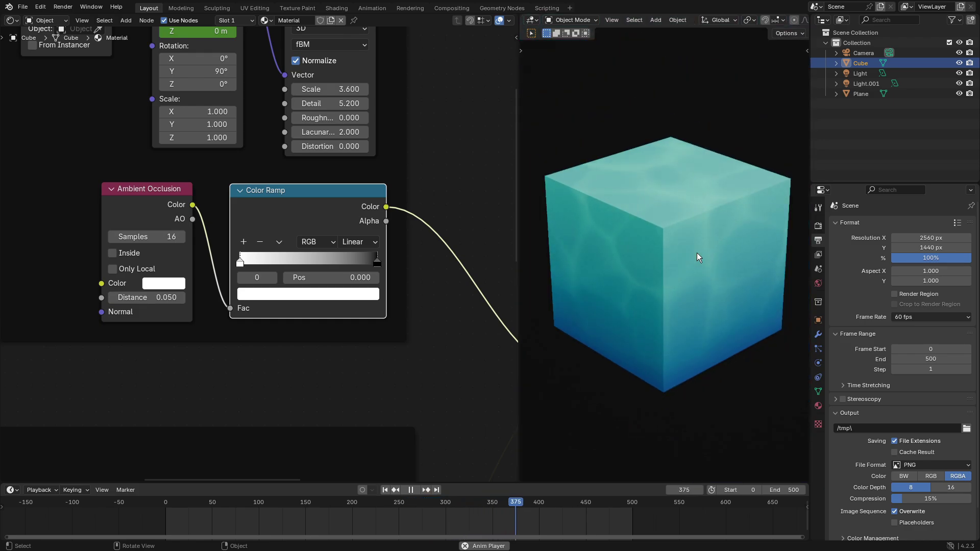
{"action": "left_click", "coordinate": [112, 253]}
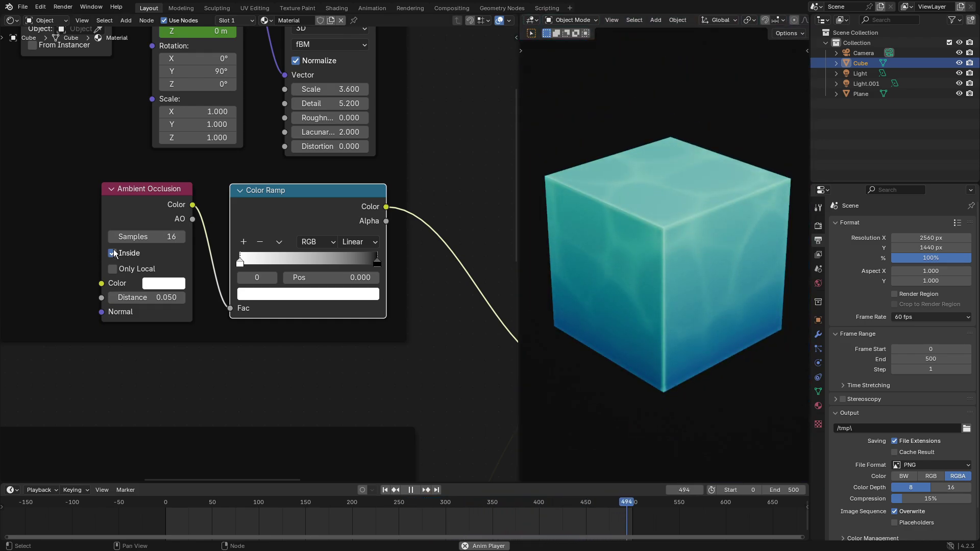
{"action": "left_click", "coordinate": [113, 253]}
{"action": "left_click", "coordinate": [115, 251]}
{"action": "left_click", "coordinate": [115, 251]}
Connect the Noise Texture's Color output to the Mix node's Factor input.
{"action": "scroll", "coordinate": [258, 257], "scroll_direction": "down", "scroll_amount": 1}
{"action": "scroll", "coordinate": [691, 268], "scroll_direction": "down", "scroll_amount": 7}
{"action": "scroll", "coordinate": [724, 259], "scroll_direction": "up", "scroll_amount": 5}
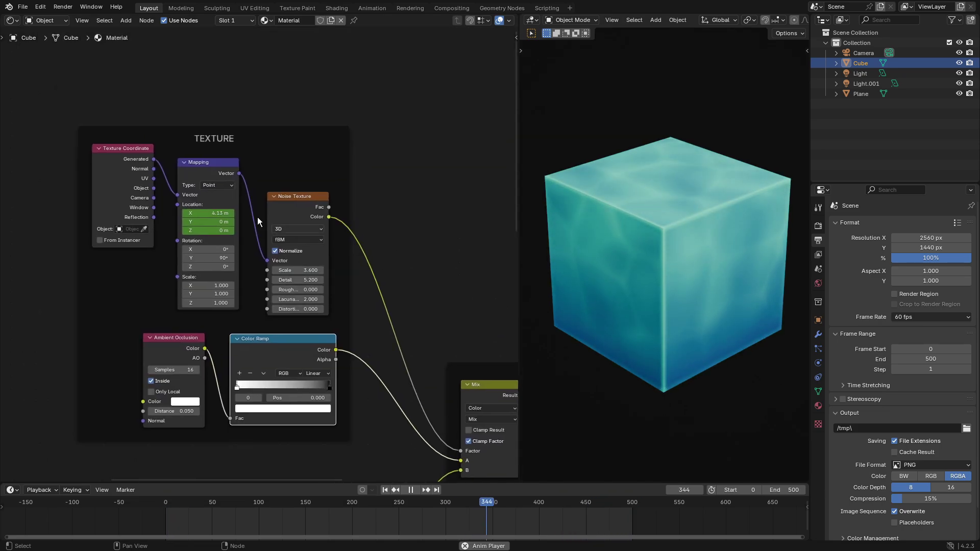
Duplicate the BASE frame's Texture Coordinate node and cancel moving the copy.
{"action": "scroll", "coordinate": [163, 177], "scroll_direction": "up", "scroll_amount": 3}
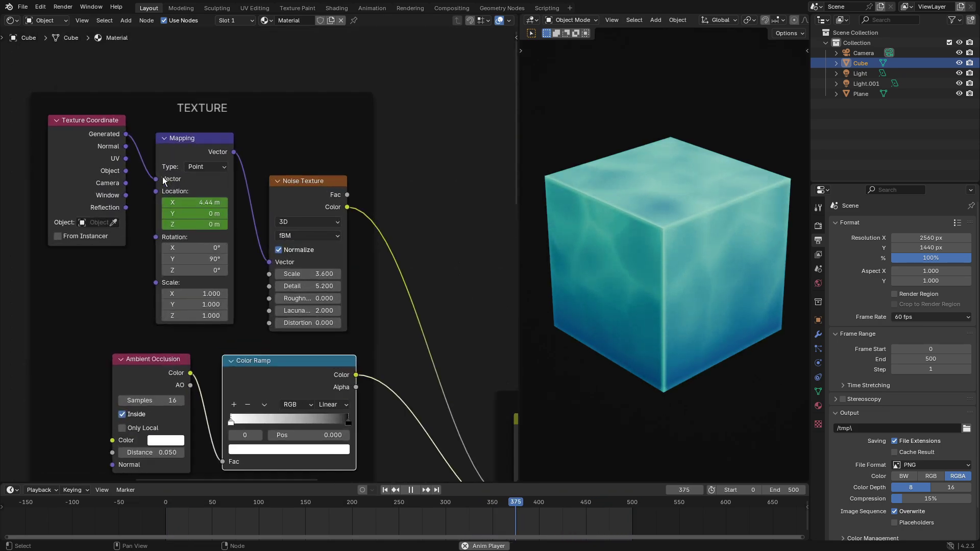
{"action": "left_click", "coordinate": [171, 177]}
{"action": "scroll", "coordinate": [176, 220], "scroll_direction": "down", "scroll_amount": 9}
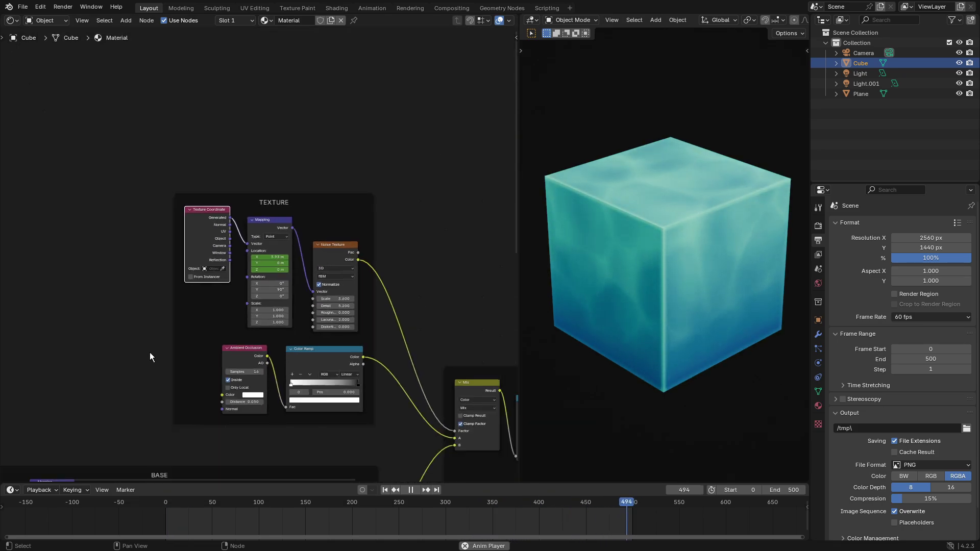
{"action": "middle_click_drag", "start_coordinate": [92, 469], "coordinate": [369, 271]}
{"action": "scroll", "coordinate": [369, 271], "scroll_direction": "up", "scroll_amount": 2}
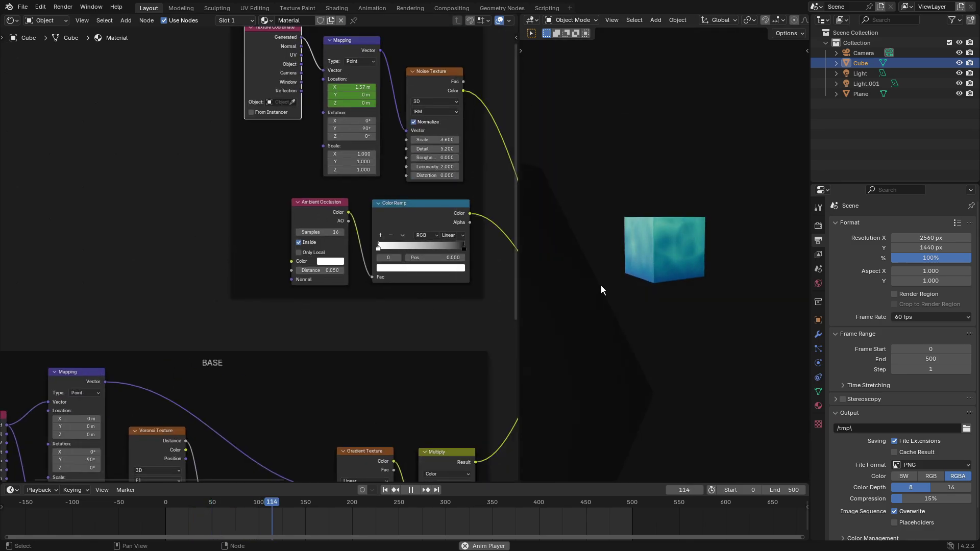
{"action": "key", "text": "KP_0"}
{"action": "middle_click_drag", "start_coordinate": [14, 406], "coordinate": [224, 313]}
{"action": "left_click", "coordinate": [176, 335]}
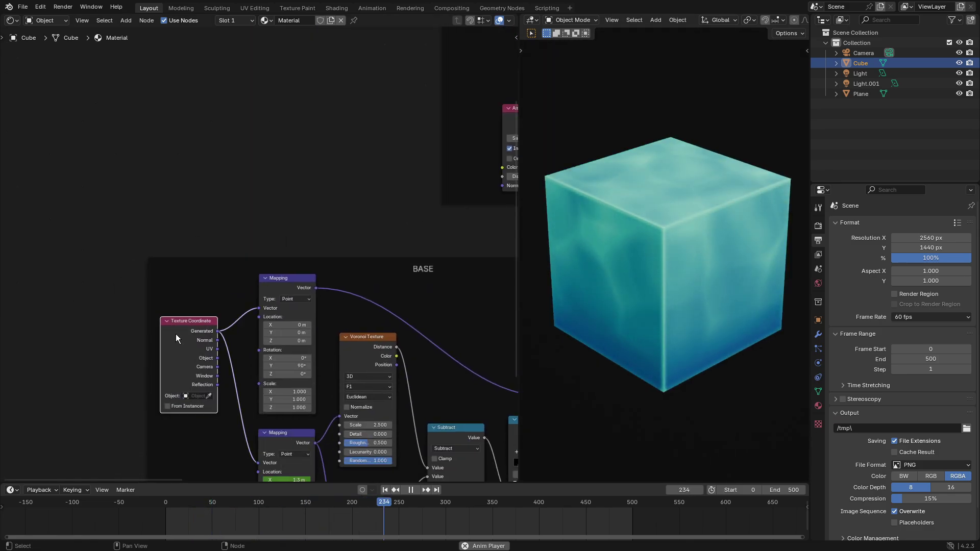
{"action": "key", "text": "shift+d"}
{"action": "right_click", "coordinate": [250, 84]}
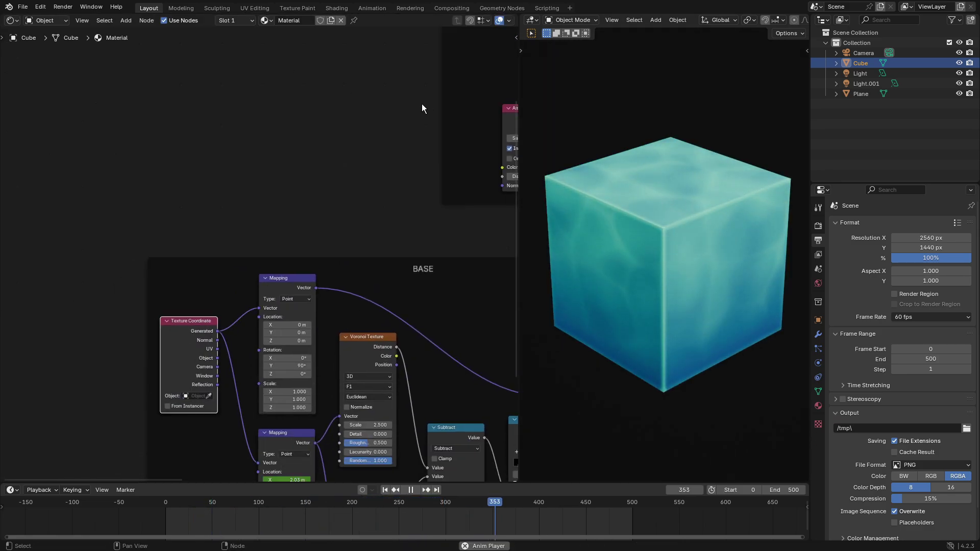
Duplicate the BASE frame's upper Mapping node and cancel moving the copy towards the TEXTURE frame.
{"action": "middle_click_drag", "start_coordinate": [422, 105], "coordinate": [179, 370]}
{"action": "scroll", "coordinate": [271, 234], "scroll_direction": "up", "scroll_amount": 2}
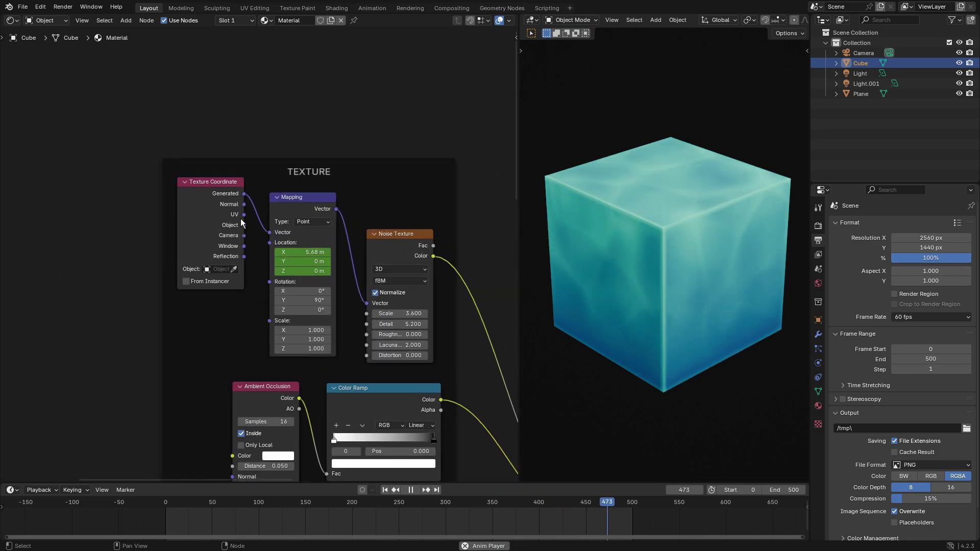
{"action": "scroll", "coordinate": [271, 233], "scroll_direction": "down", "scroll_amount": 1}
{"action": "left_click", "coordinate": [287, 207]}
{"action": "scroll", "coordinate": [276, 286], "scroll_direction": "down", "scroll_amount": 1}
{"action": "middle_click_drag", "start_coordinate": [259, 321], "coordinate": [329, 53]}
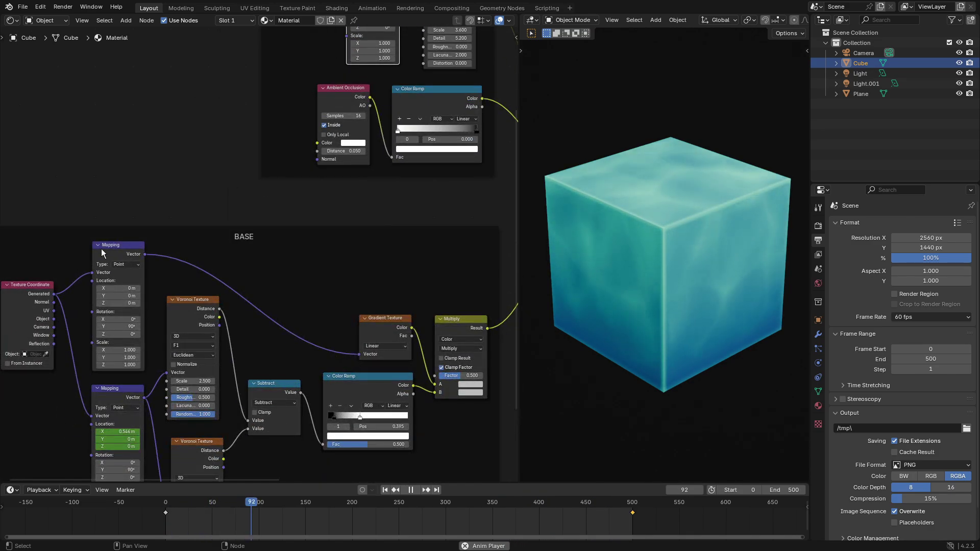
{"action": "left_click", "coordinate": [109, 250]}
{"action": "key", "text": "shift+d"}
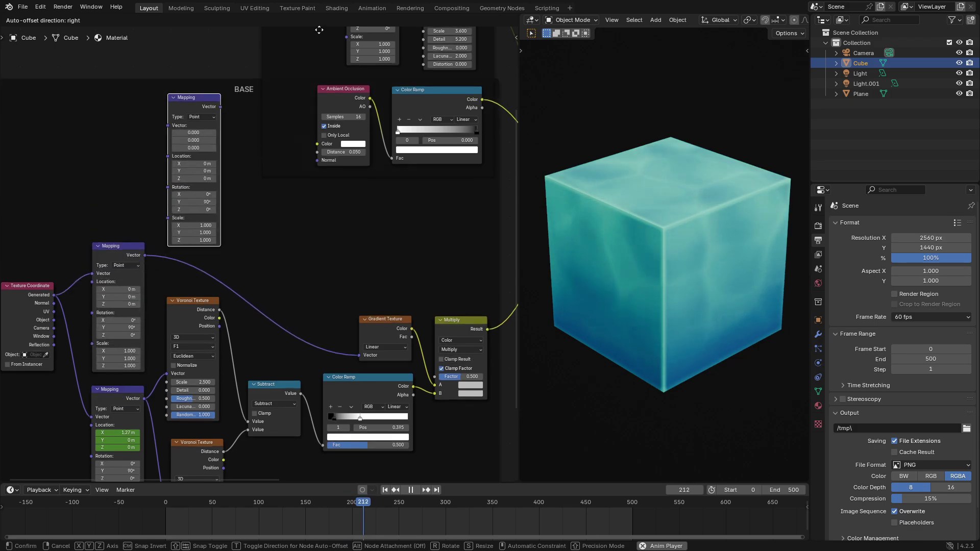
{"action": "right_click", "coordinate": [314, 145]}
Try adding a new Noise Texture node beside the TEXTURE frame.
{"action": "middle_click_drag", "start_coordinate": [315, 143], "coordinate": [152, 417]}
{"action": "left_click", "coordinate": [197, 213]}
{"action": "middle_click_drag", "start_coordinate": [277, 330], "coordinate": [278, 289]}
{"action": "scroll", "coordinate": [392, 167], "scroll_direction": "up", "scroll_amount": 1}
{"action": "key", "text": "shift+a"}
{"action": "left_click", "coordinate": [393, 166]}
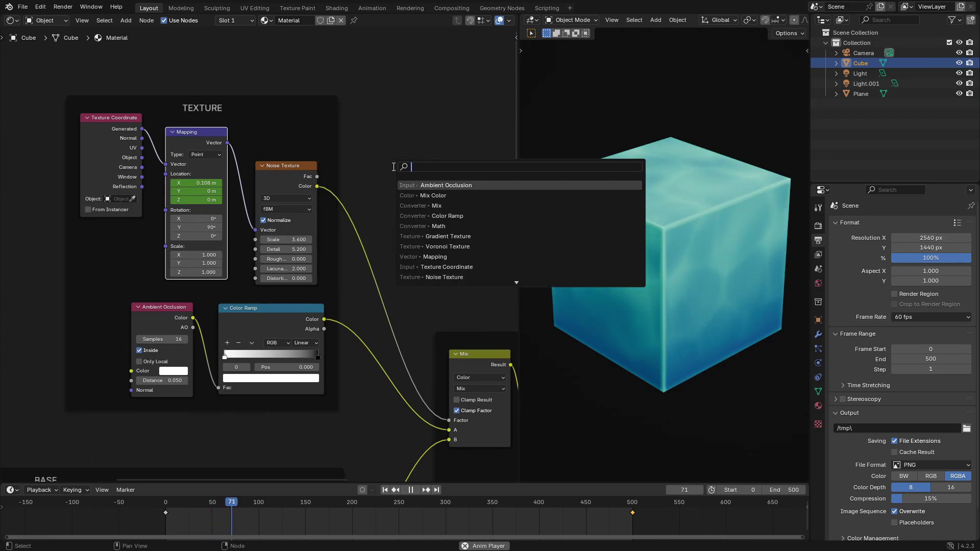
{"action": "key", "text": "Return"}
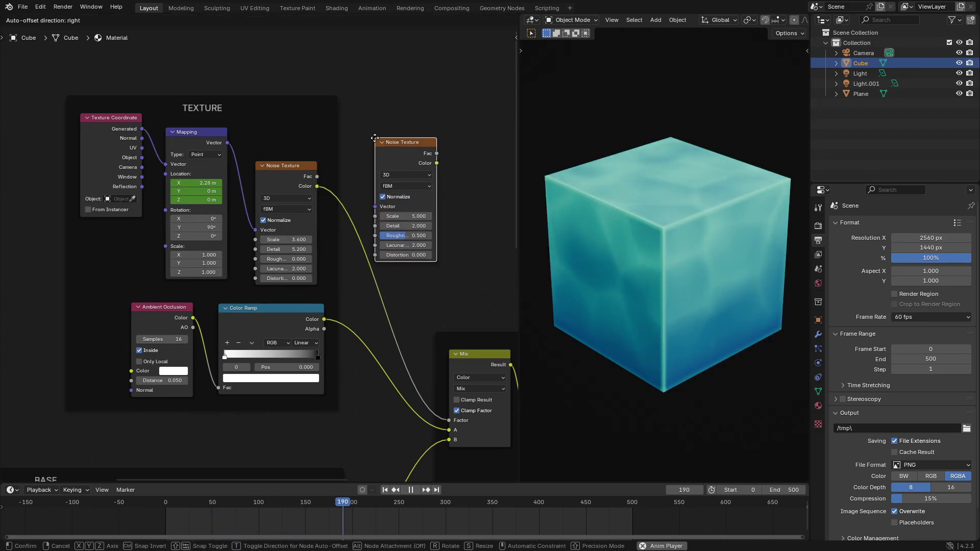
{"action": "key", "text": "Escape"}
Try the Noise Texture at Scale 2.200, restore it to 3.600, and set its Detail and Lacunarity to 0.000.
{"action": "middle_click_drag", "start_coordinate": [282, 178], "coordinate": [354, 214]}
{"action": "scroll", "coordinate": [255, 240], "scroll_direction": "up", "scroll_amount": 4}
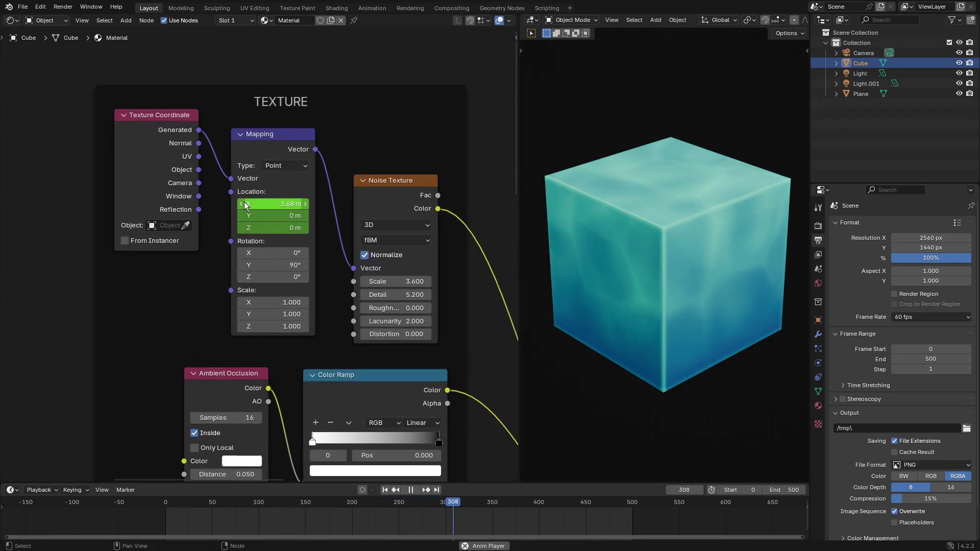
{"action": "middle_click_drag", "start_coordinate": [245, 203], "coordinate": [226, 226]}
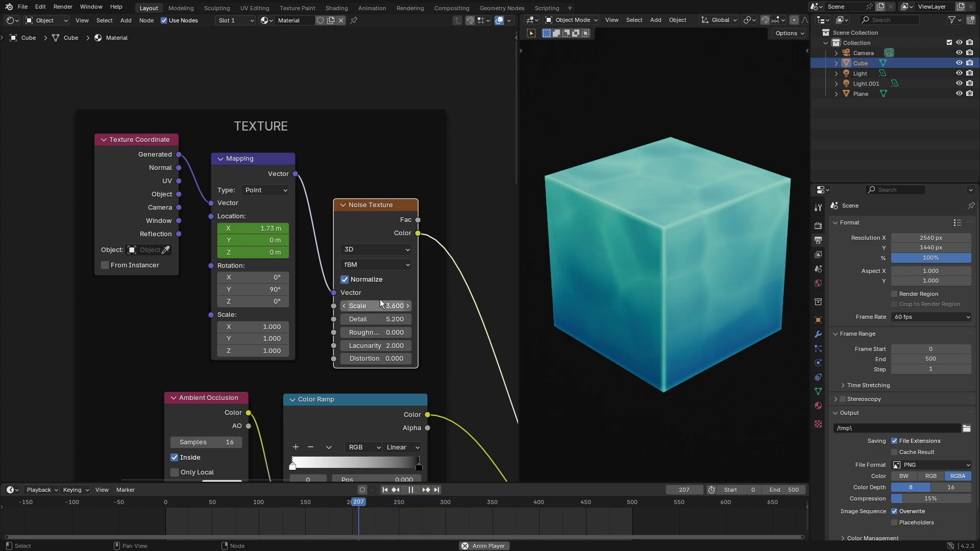
{"action": "left_click_drag", "start_coordinate": [381, 301], "coordinate": [367, 301]}
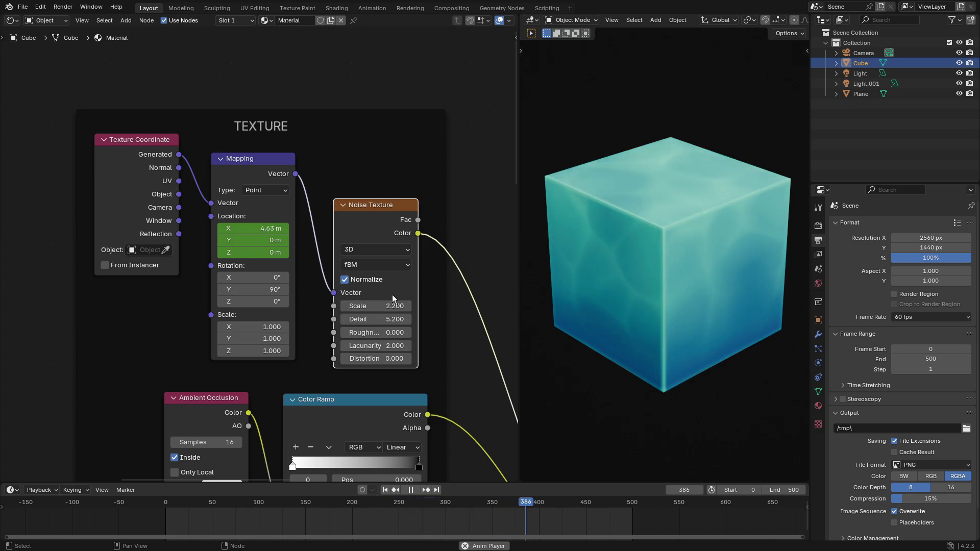
{"action": "left_click_drag", "start_coordinate": [396, 306], "coordinate": [411, 306]}
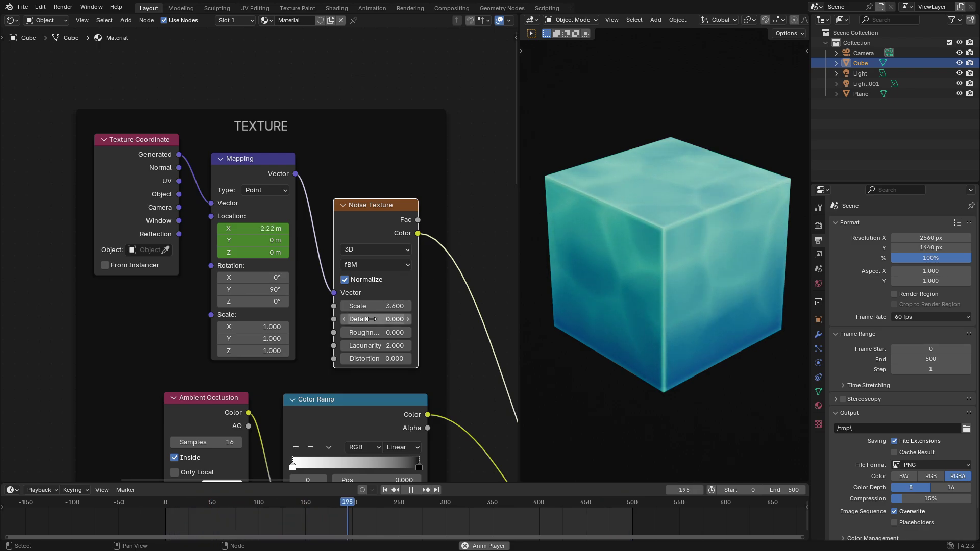
{"action": "left_click_drag", "start_coordinate": [363, 319], "coordinate": [373, 324]}
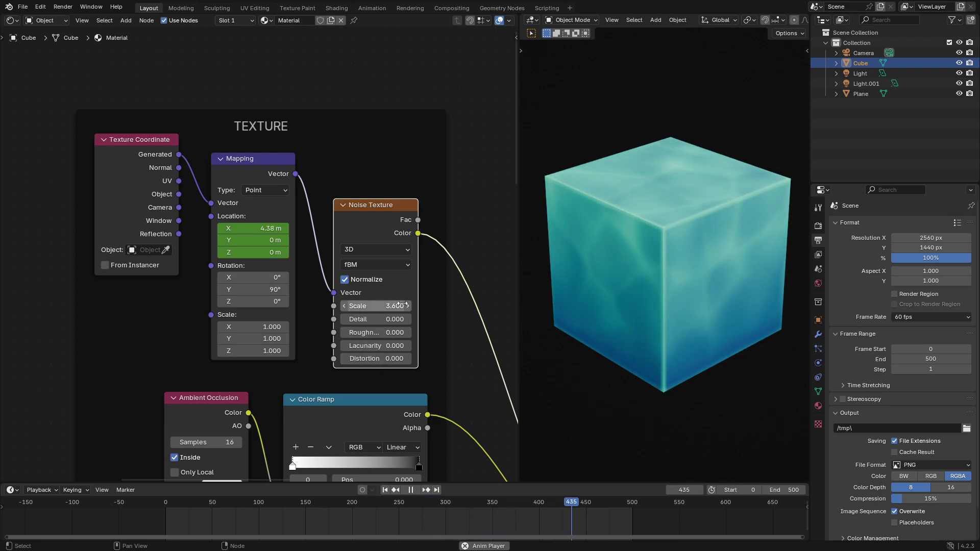
Trace the Noise Texture's link into the Mix node's Factor and review how the TEXTURE and BASE frames feed the COLOR frame.
{"action": "middle_click_drag", "start_coordinate": [421, 235], "coordinate": [176, 152]}
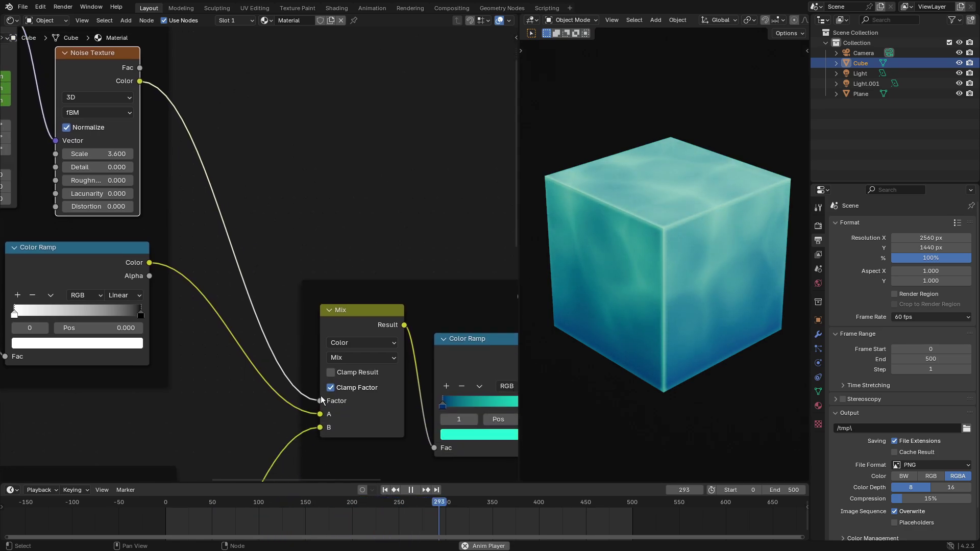
{"action": "scroll", "coordinate": [436, 351], "scroll_direction": "down", "scroll_amount": 2}
{"action": "middle_click_drag", "start_coordinate": [438, 341], "coordinate": [188, 269]}
{"action": "scroll", "coordinate": [307, 274], "scroll_direction": "down", "scroll_amount": 3}
{"action": "middle_click_drag", "start_coordinate": [154, 231], "coordinate": [432, 224]}
{"action": "scroll", "coordinate": [268, 317], "scroll_direction": "down", "scroll_amount": 3}
{"action": "middle_click_drag", "start_coordinate": [268, 316], "coordinate": [424, 269]}
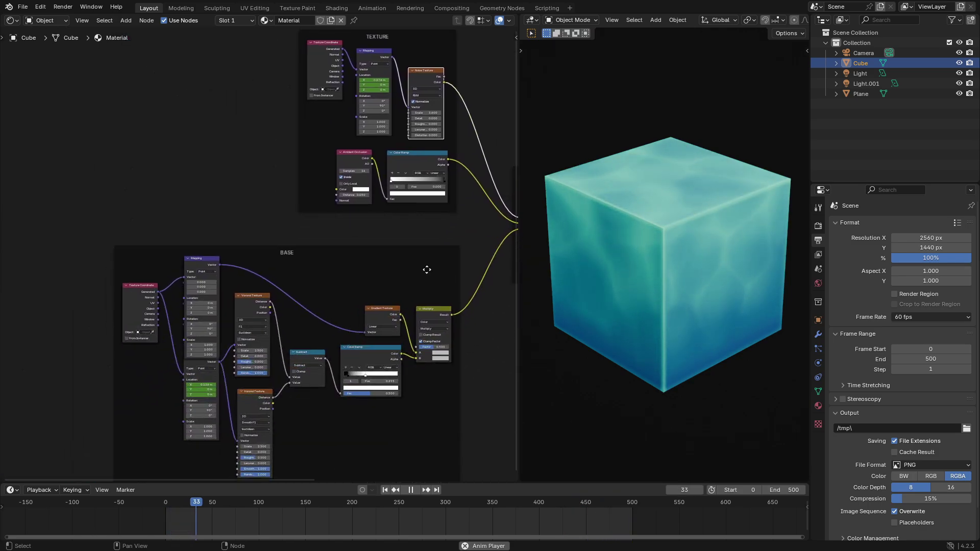
Adjust the Scale of the Smooth F1 Voronoi Texture in the BASE frame.
{"action": "middle_click_drag", "start_coordinate": [315, 340], "coordinate": [362, 252]}
{"action": "scroll", "coordinate": [305, 340], "scroll_direction": "up", "scroll_amount": 5}
{"action": "scroll", "coordinate": [357, 336], "scroll_direction": "up", "scroll_amount": 4}
{"action": "middle_click_drag", "start_coordinate": [387, 344], "coordinate": [359, 235]}
{"action": "scroll", "coordinate": [318, 187], "scroll_direction": "down", "scroll_amount": 3}
{"action": "middle_click_drag", "start_coordinate": [331, 180], "coordinate": [272, 213]}
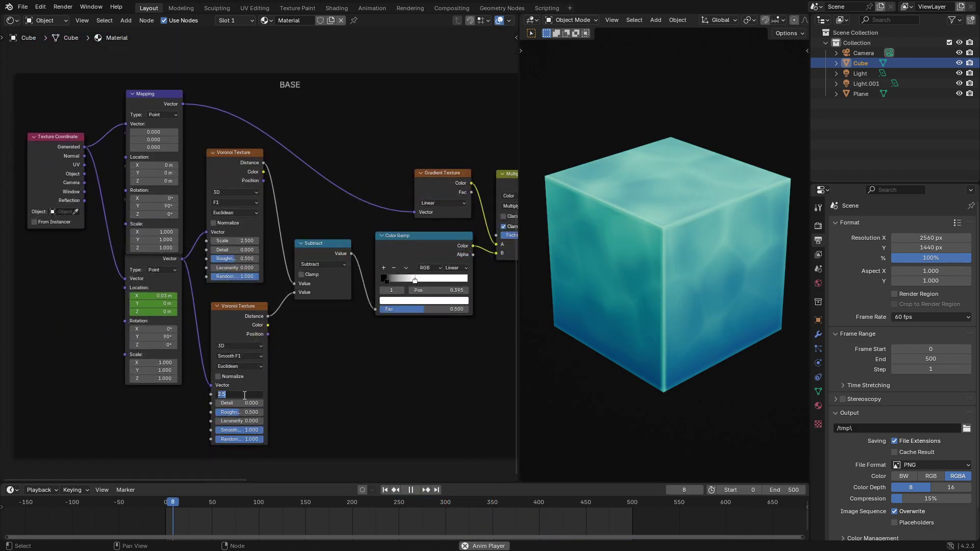
{"action": "scroll", "coordinate": [286, 388], "scroll_direction": "up", "scroll_amount": 1}
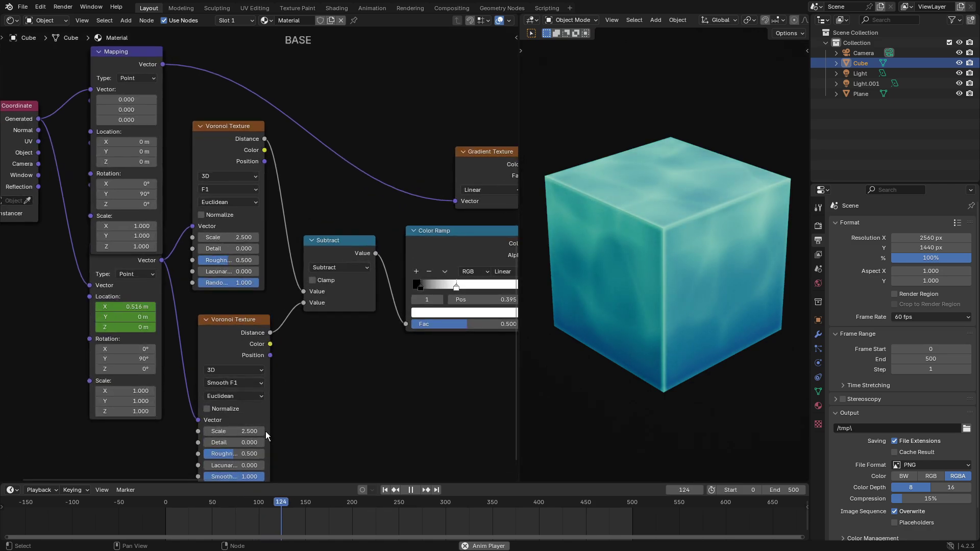
{"action": "left_click_drag", "start_coordinate": [261, 431], "coordinate": [310, 431]}
Reroute the BASE frame's Multiply result at the COLOR frame and inspect the effect on the cube.
{"action": "scroll", "coordinate": [686, 301], "scroll_direction": "down", "scroll_amount": 6}
{"action": "mouse_move", "coordinate": [686, 301]}
{"action": "middle_mouse_down"}
{"action": "mouse_move", "coordinate": [737, 289]}
{"action": "mouse_move", "coordinate": [702, 302]}
{"action": "middle_mouse_up"}
{"action": "middle_click_drag", "start_coordinate": [314, 191], "coordinate": [404, 147]}
{"action": "left_click_drag", "start_coordinate": [378, 106], "coordinate": [393, 93]}
{"action": "middle_click_drag", "start_coordinate": [331, 117], "coordinate": [513, 89]}
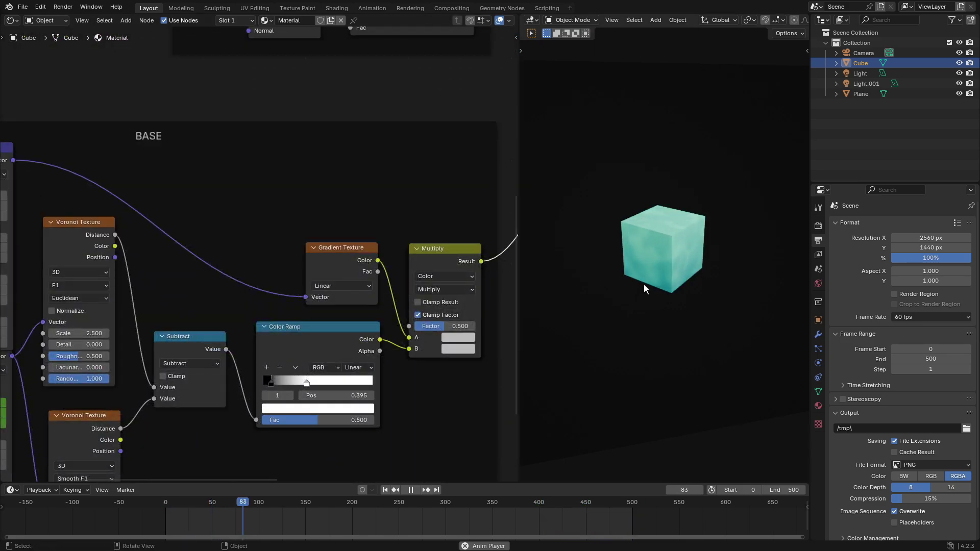
Set the Scale of the Smooth F1 Voronoi Texture in the BASE frame to 2.5.
{"action": "key", "text": "KP_0"}
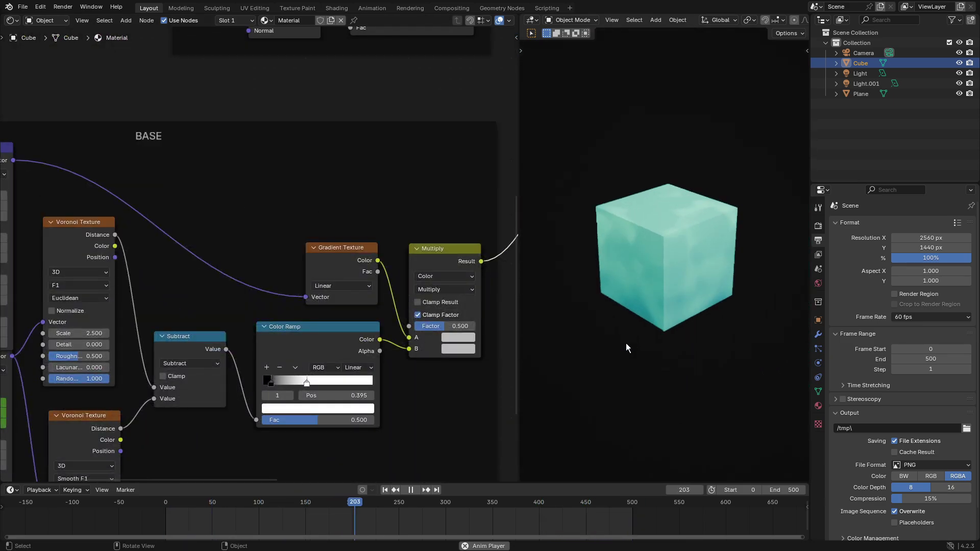
{"action": "key", "text": "KP_Decimal"}
{"action": "middle_click_drag", "start_coordinate": [226, 367], "coordinate": [401, 221]}
{"action": "middle_click_drag", "start_coordinate": [290, 378], "coordinate": [282, 390]}
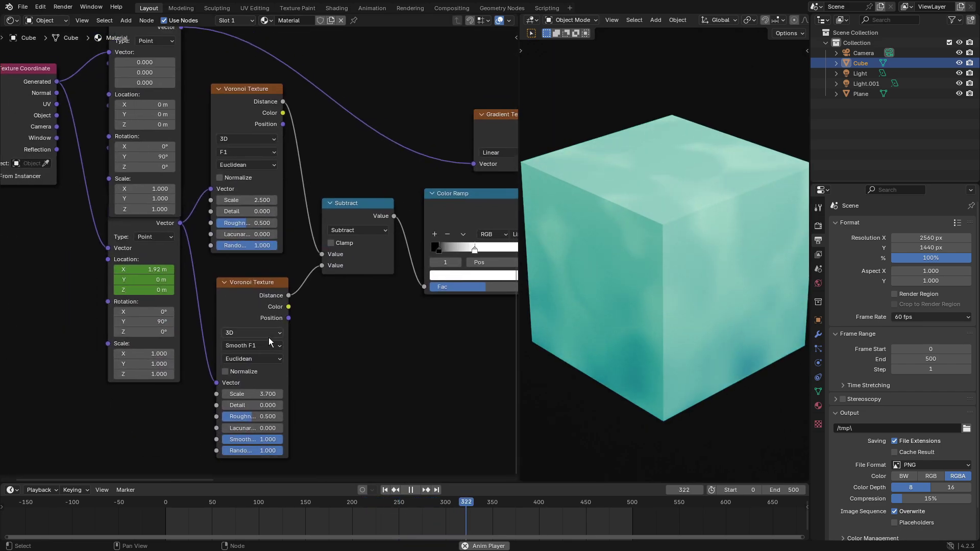
{"action": "left_click", "coordinate": [258, 395]}
{"action": "type", "text": "2.5"}
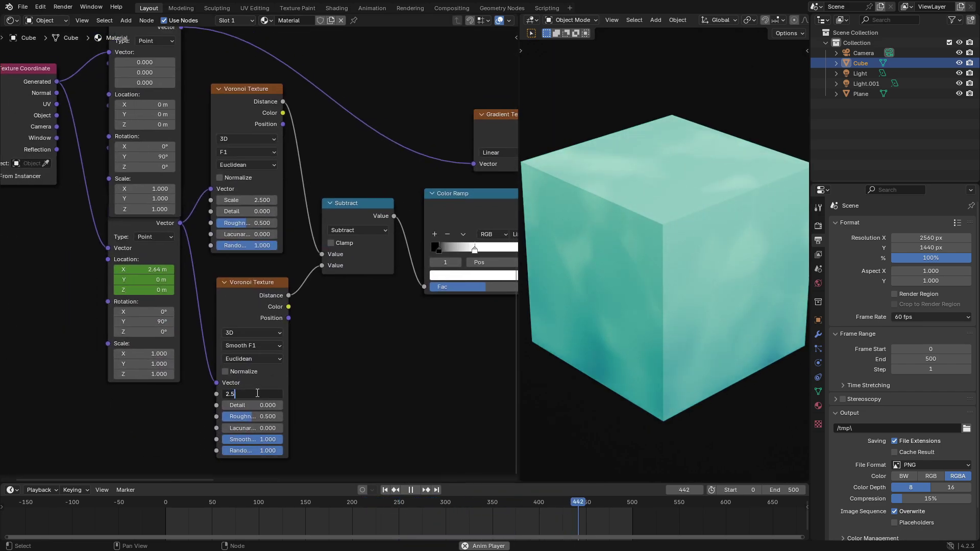
{"action": "key", "text": "Return"}
Reconnect the TEXTURE frame's Color Ramp to the A input of the Mix node in the COLOR frame.
{"action": "middle_click_drag", "start_coordinate": [385, 298], "coordinate": [70, 378]}
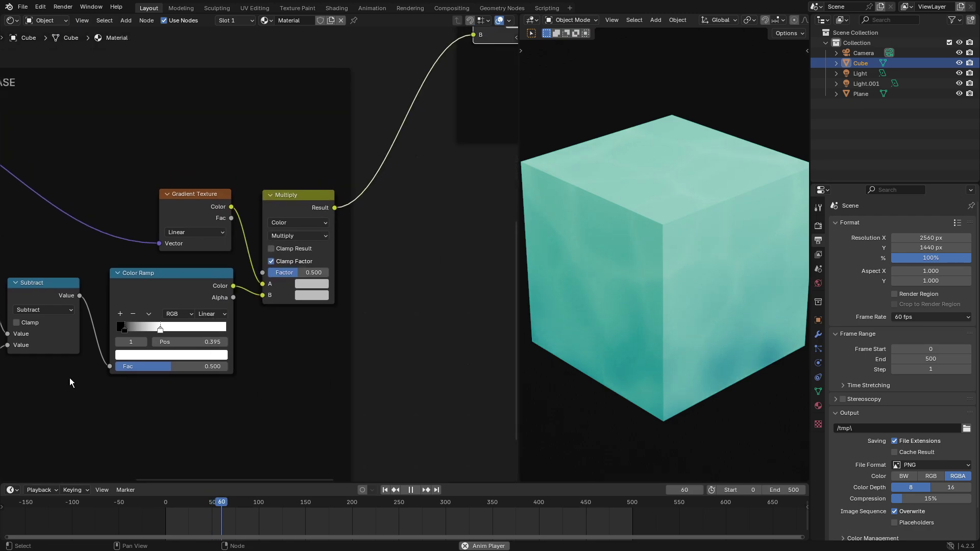
{"action": "middle_click_drag", "start_coordinate": [372, 65], "coordinate": [268, 324]}
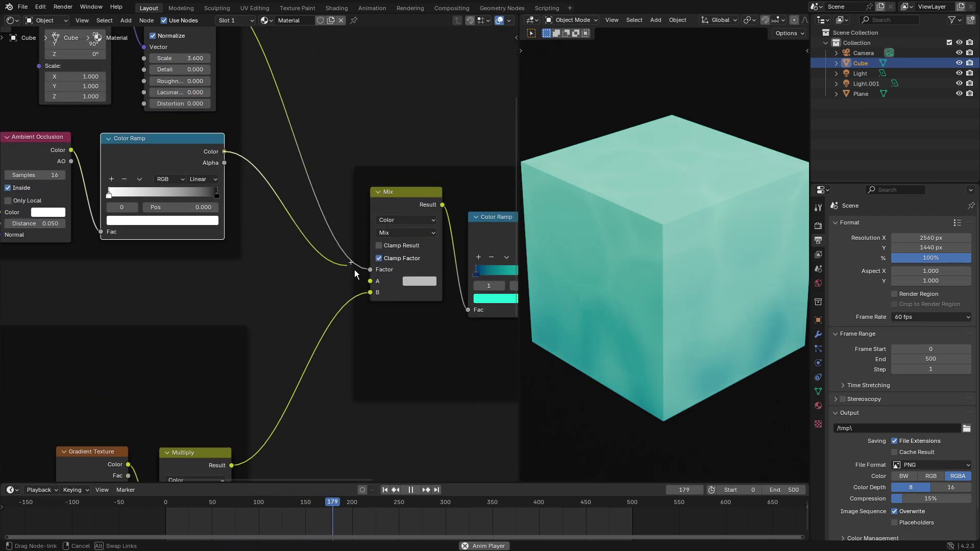
{"action": "middle_click_drag", "start_coordinate": [227, 336], "coordinate": [381, 182]}
Try the Smooth F1 Voronoi Texture at Scale 4.200, and restore it to 2.5.
{"action": "left_click_drag", "start_coordinate": [261, 369], "coordinate": [306, 370]}
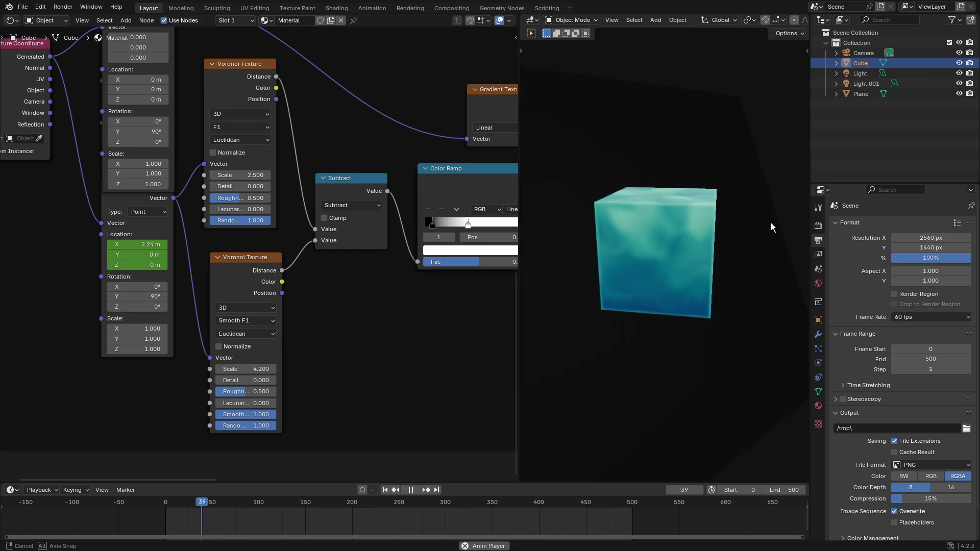
{"action": "left_click", "coordinate": [255, 368]}
{"action": "type", "text": "2."}
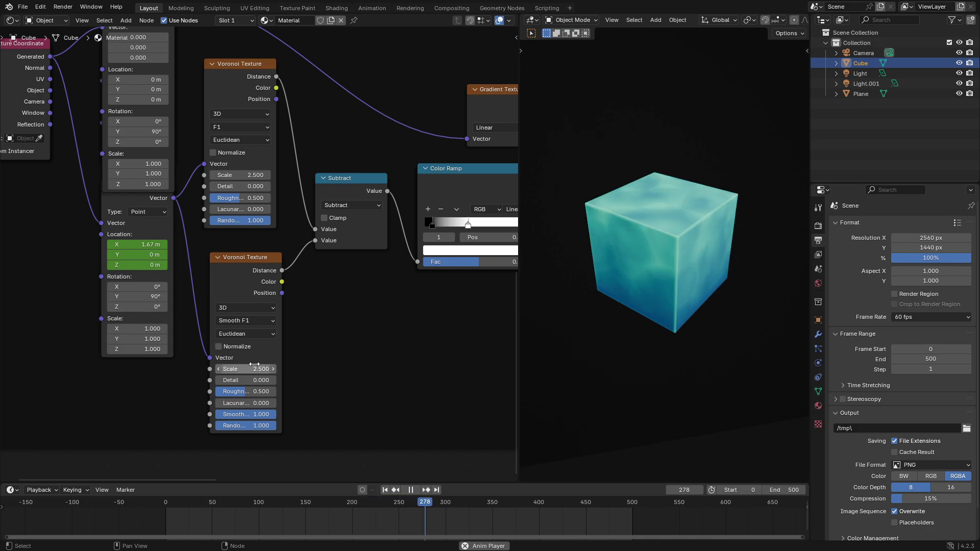
{"action": "type", "text": "5"}
{"action": "key", "text": "Return"}
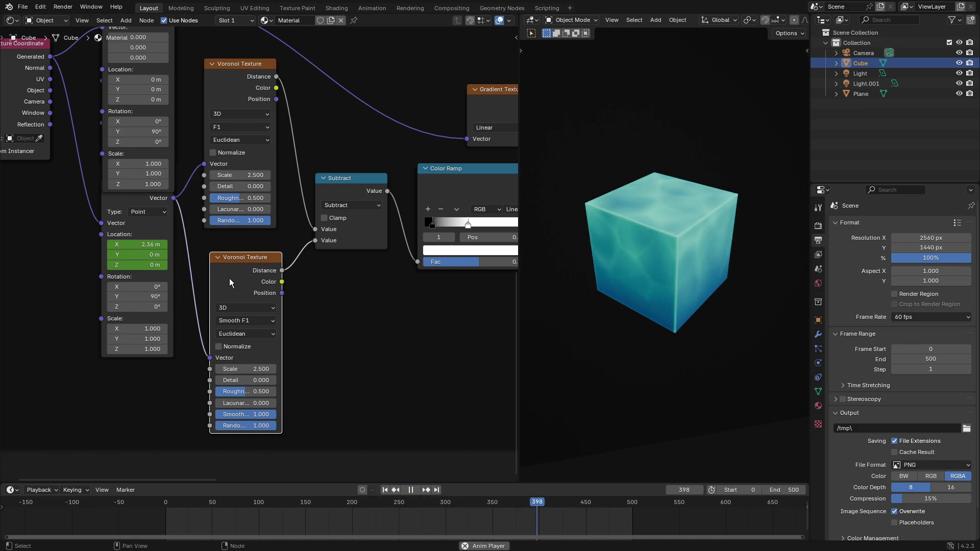
Move the BASE frame's keyframed Mapping node down clear of the Mapping node above it, and enlarge the timeline slightly.
{"action": "left_click_drag", "start_coordinate": [228, 255], "coordinate": [224, 251]}
{"action": "middle_click_drag", "start_coordinate": [224, 251], "coordinate": [274, 349]}
{"action": "left_click_drag", "start_coordinate": [179, 300], "coordinate": [179, 334]}
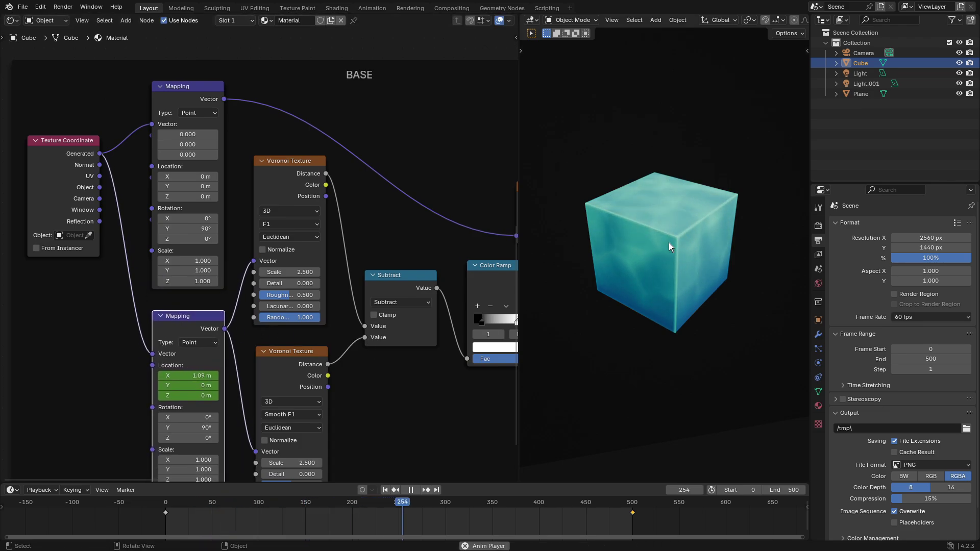
{"action": "scroll", "coordinate": [669, 243], "scroll_direction": "up", "scroll_amount": 5}
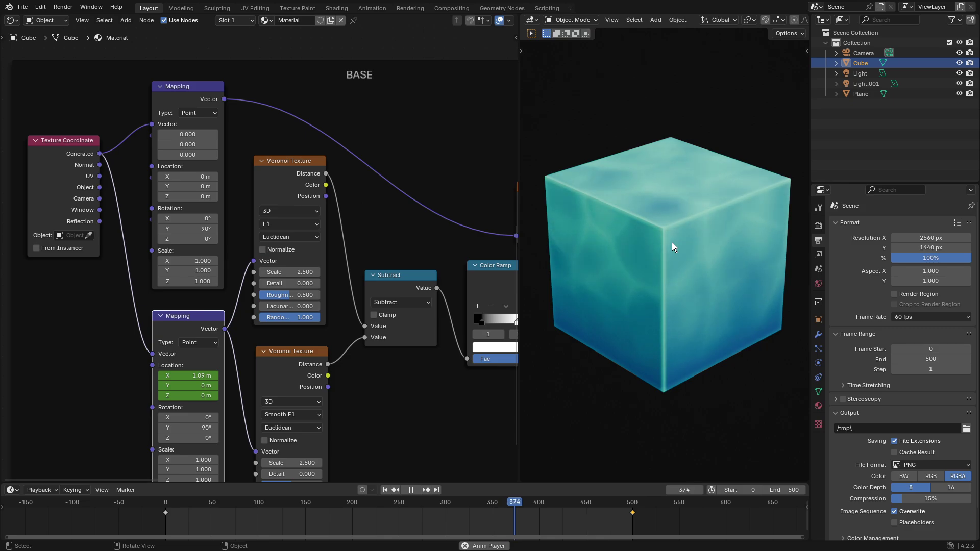
{"action": "scroll", "coordinate": [305, 342], "scroll_direction": "down", "scroll_amount": 2}
{"action": "middle_click_drag", "start_coordinate": [342, 389], "coordinate": [300, 353]}
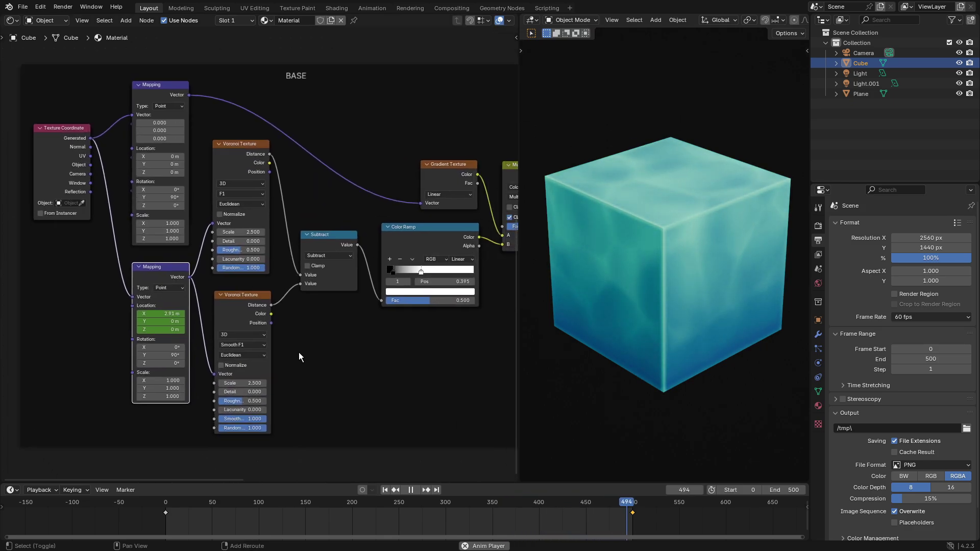
{"action": "left_click_drag", "start_coordinate": [235, 483], "coordinate": [236, 474]}
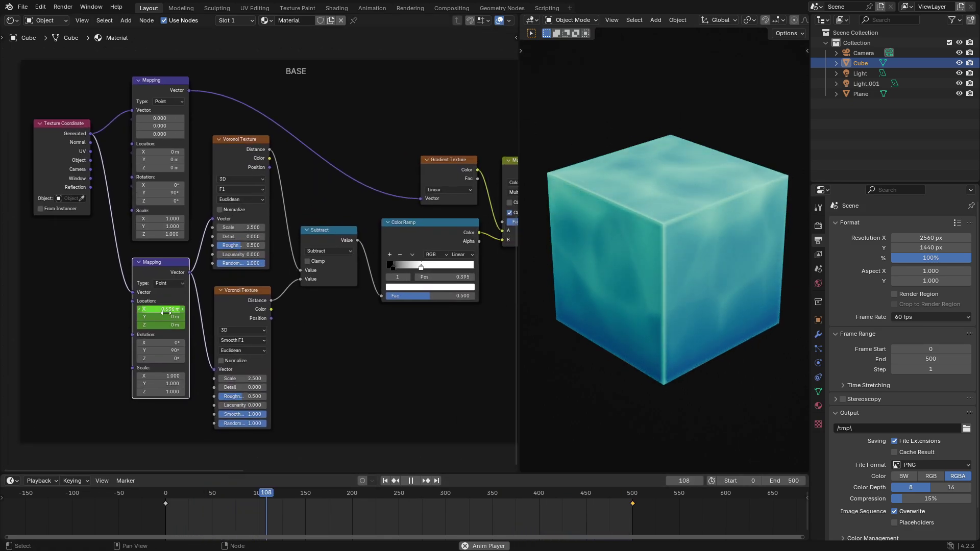
Stop playback and review the BASE Mapping node's keyframed Location X at frames 0 and 500 and the frame rate options.
{"action": "scroll", "coordinate": [163, 300], "scroll_direction": "up", "scroll_amount": 1}
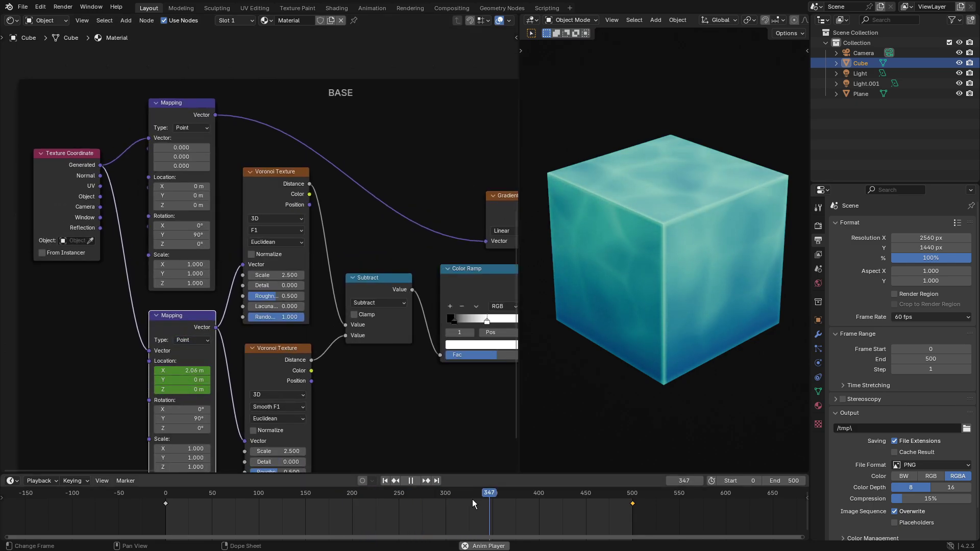
{"action": "key", "text": "Escape"}
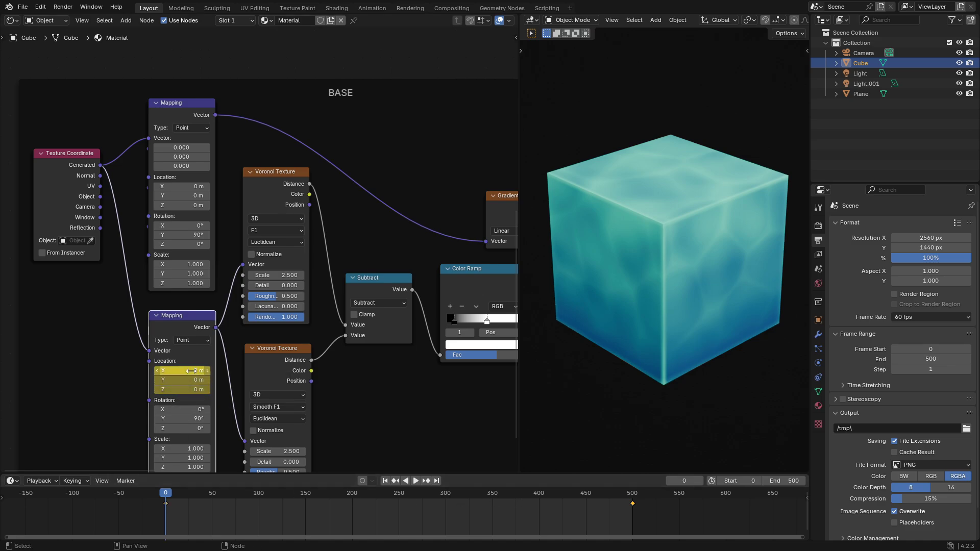
{"action": "left_click", "coordinate": [437, 482]}
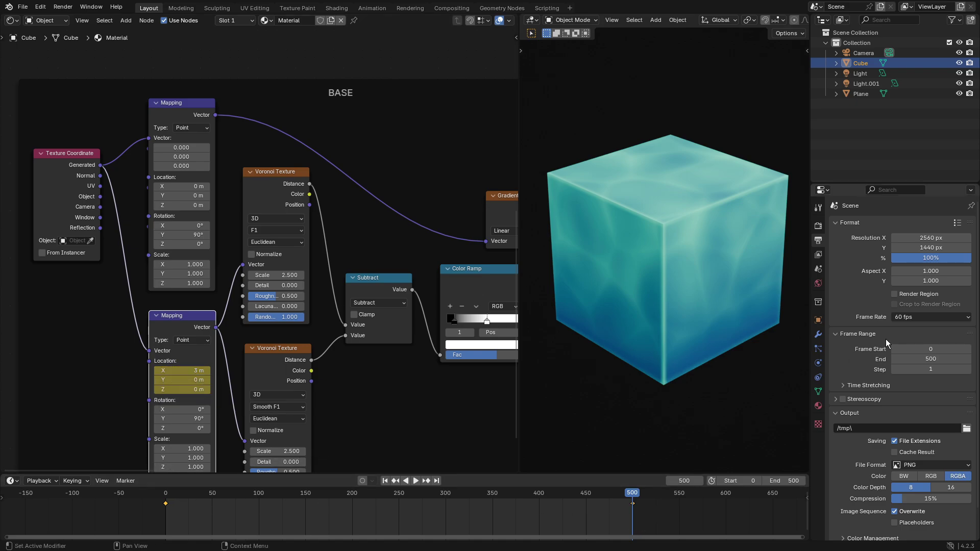
{"action": "left_click", "coordinate": [921, 316]}
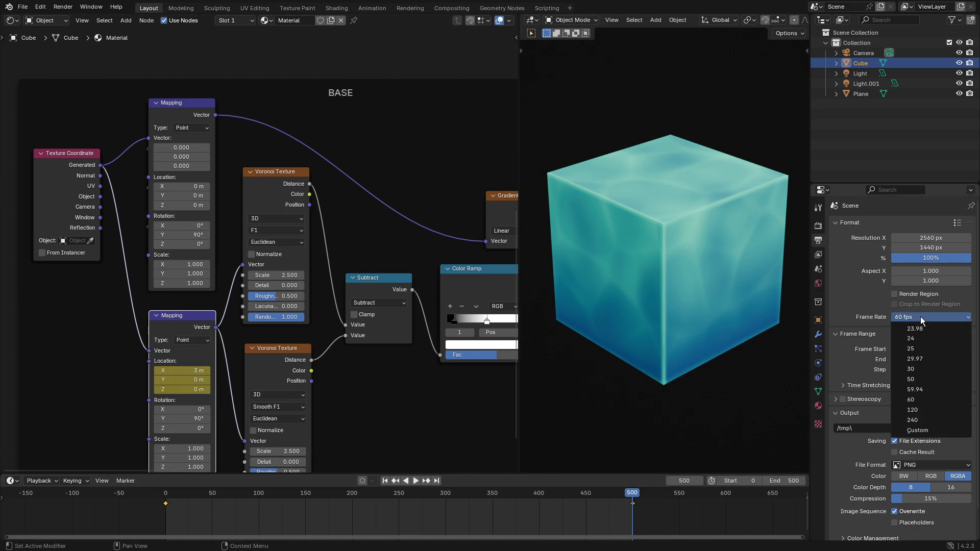
{"action": "key", "text": "Escape"}
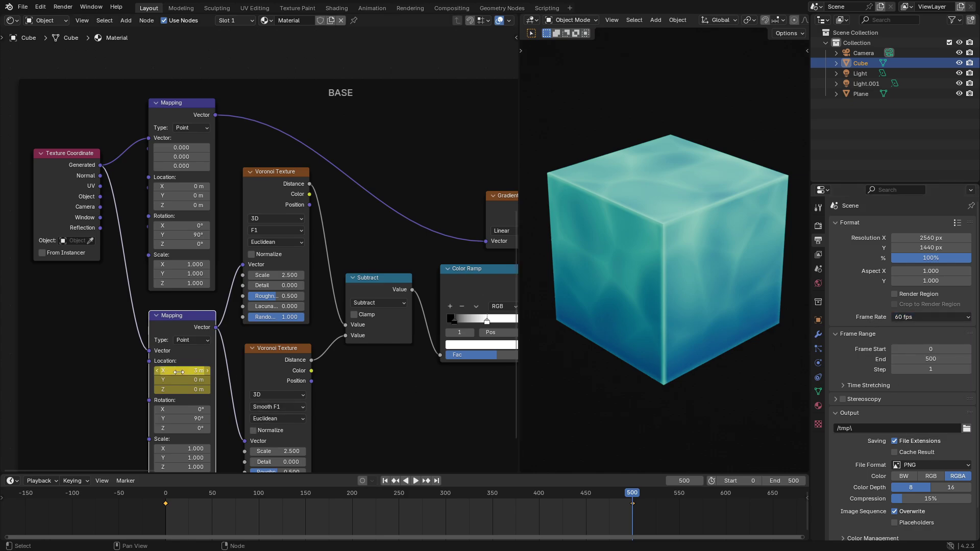
Compare the TEXTURE Mapping node's keyframed Location X at the first and last frames, and return to frame 0 at the BASE frame.
{"action": "middle_click_drag", "start_coordinate": [386, 172], "coordinate": [338, 42]}
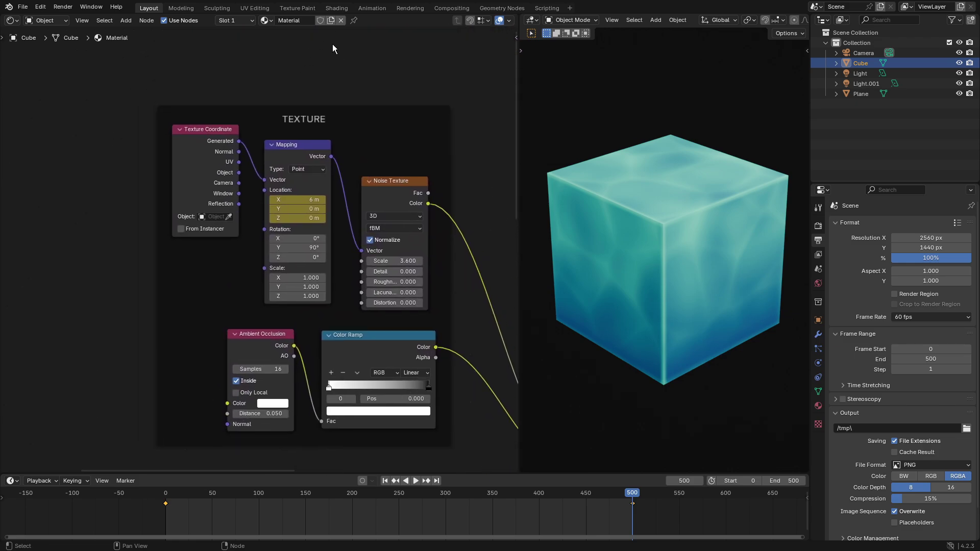
{"action": "left_click", "coordinate": [385, 481]}
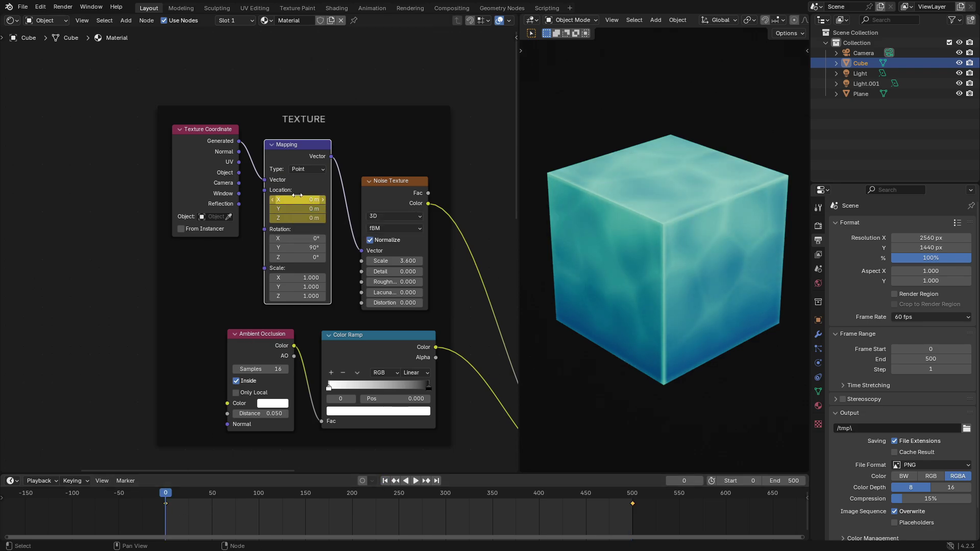
{"action": "left_click", "coordinate": [436, 481]}
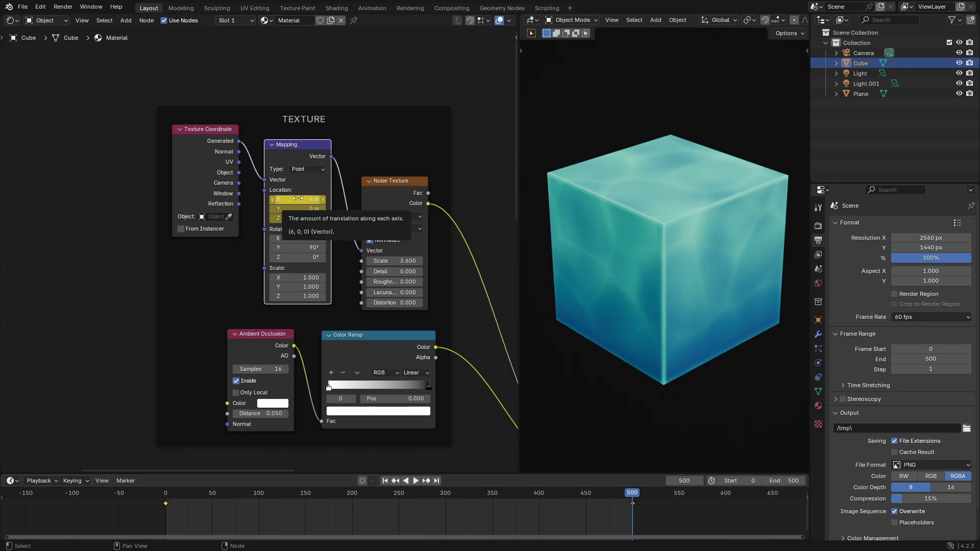
{"action": "scroll", "coordinate": [254, 439], "scroll_direction": "down", "scroll_amount": 3}
{"action": "middle_click_drag", "start_coordinate": [255, 449], "coordinate": [385, 162]}
{"action": "left_click", "coordinate": [386, 482]}
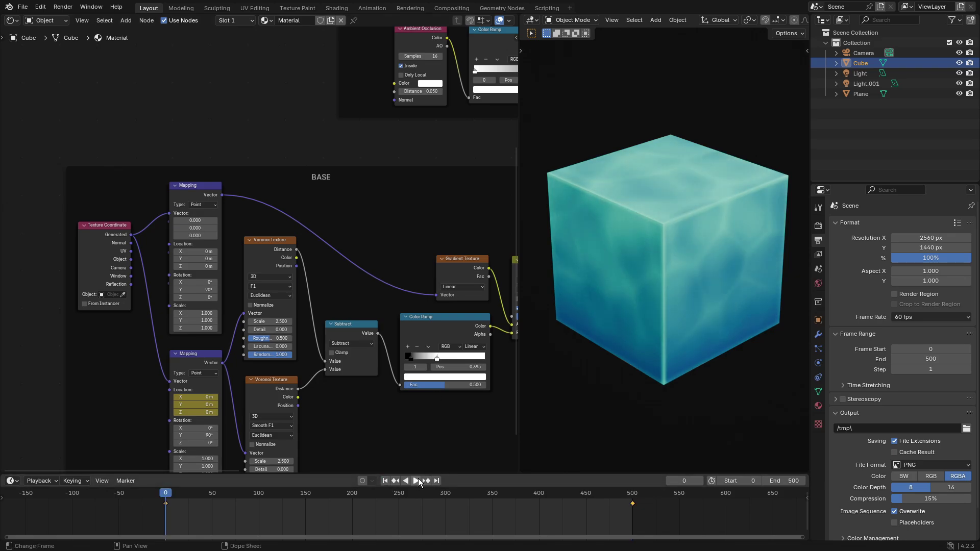
Replace the Shader Editor with the Graph Editor to examine the material's animation curves.
{"action": "left_click", "coordinate": [12, 21]}
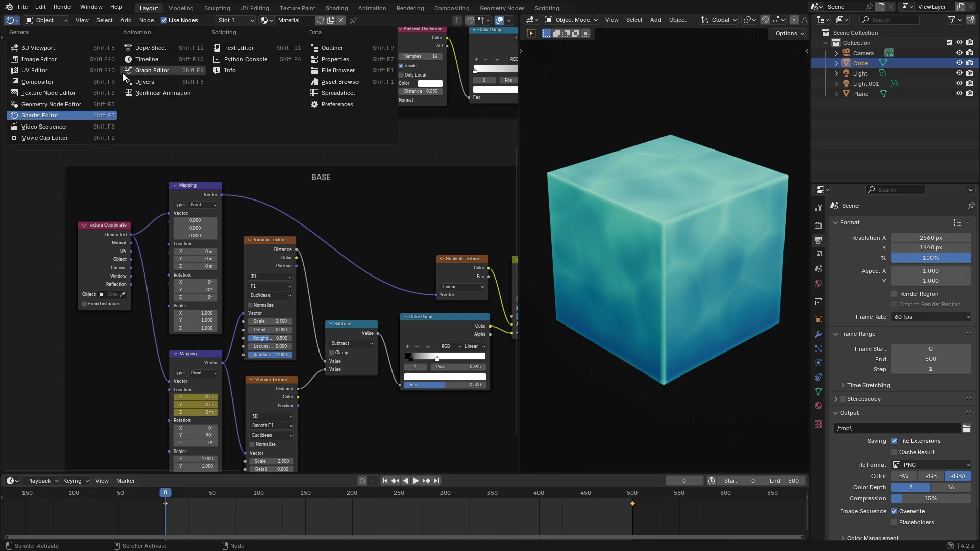
{"action": "left_click", "coordinate": [154, 72]}
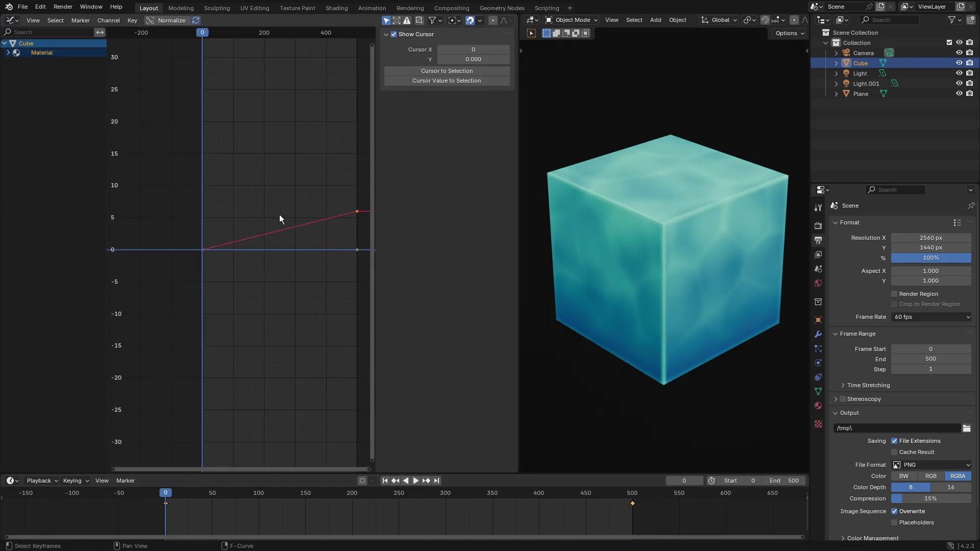
{"action": "middle_click_drag", "start_coordinate": [279, 216], "coordinate": [259, 237]}
Try Bézier interpolation on the material's keyframes and play the animation to inspect the motion.
{"action": "right_click", "coordinate": [245, 241]}
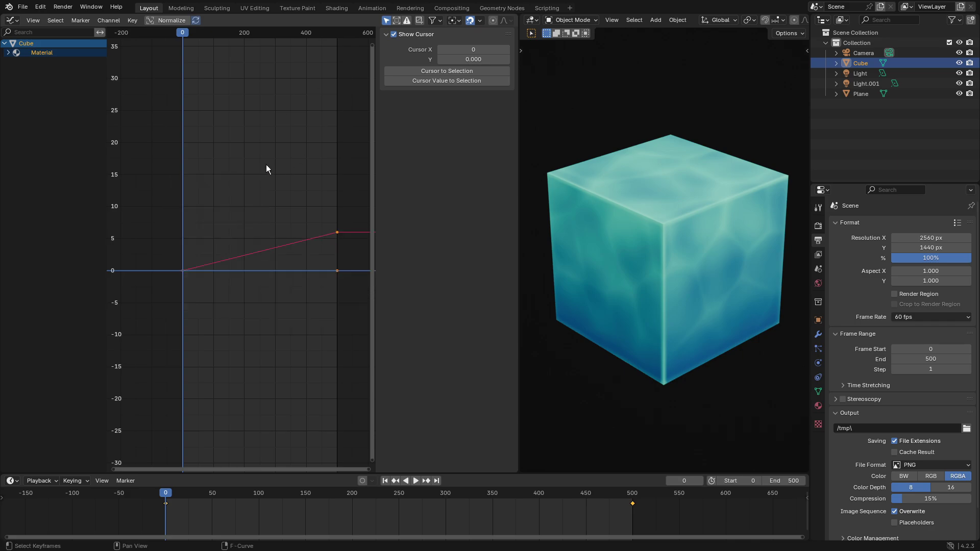
{"action": "right_click", "coordinate": [266, 164]}
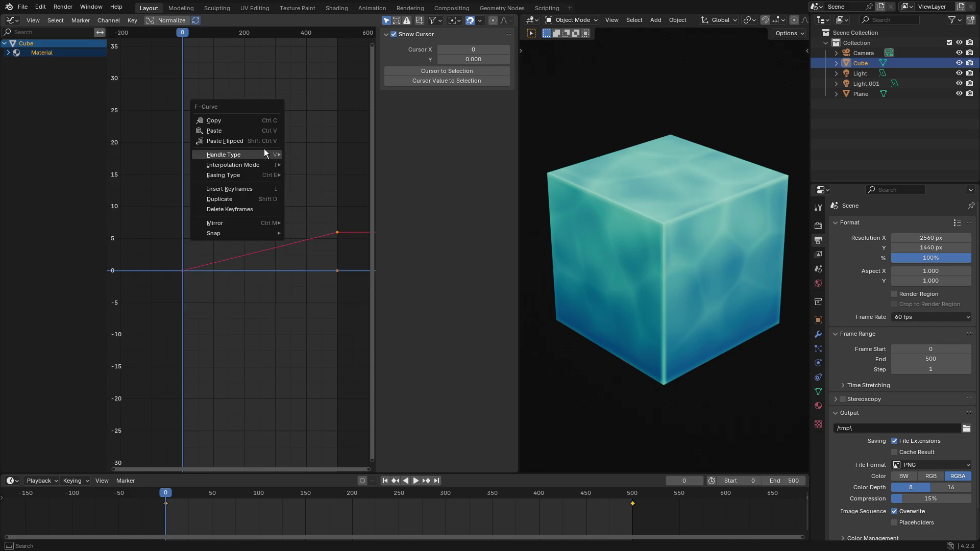
{"action": "mouse_move", "coordinate": [264, 156]}
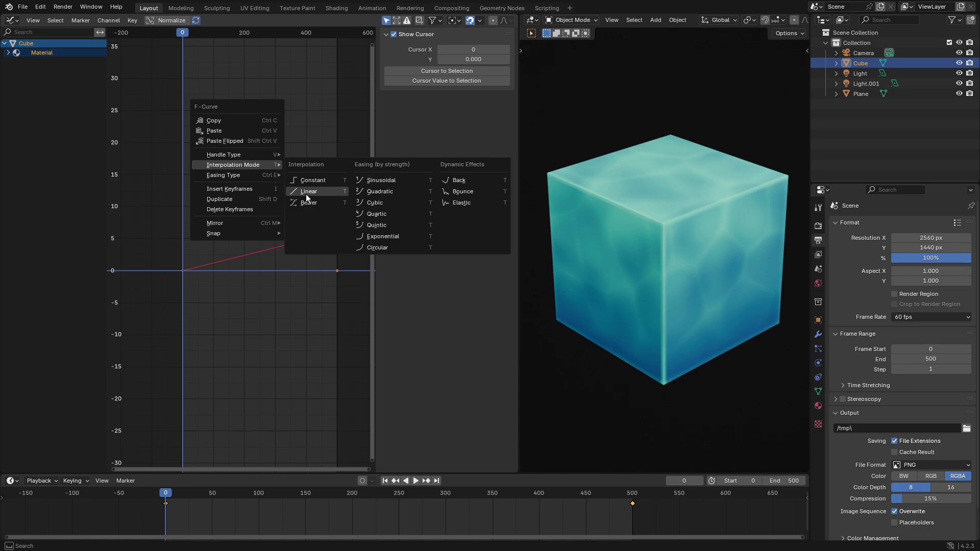
{"action": "left_click", "coordinate": [314, 206]}
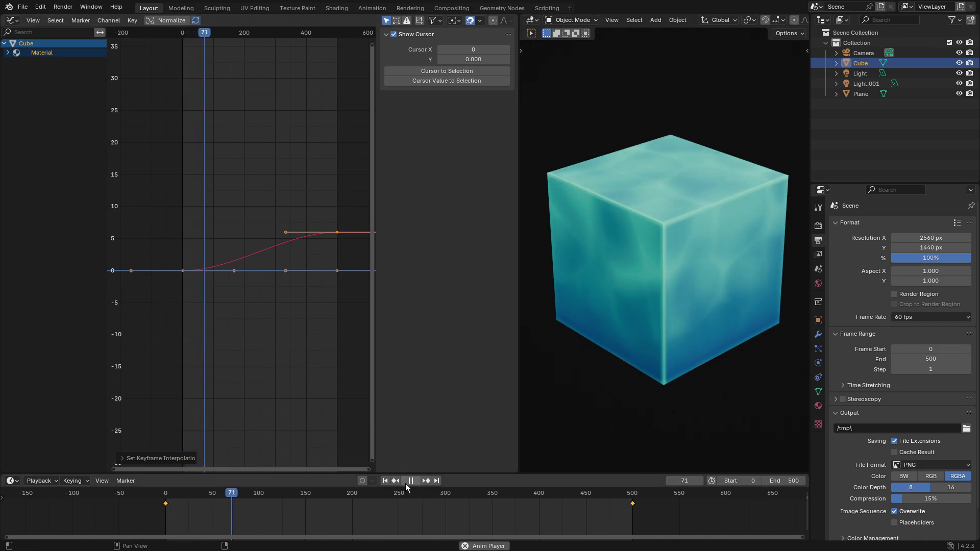
{"action": "key", "text": "space"}
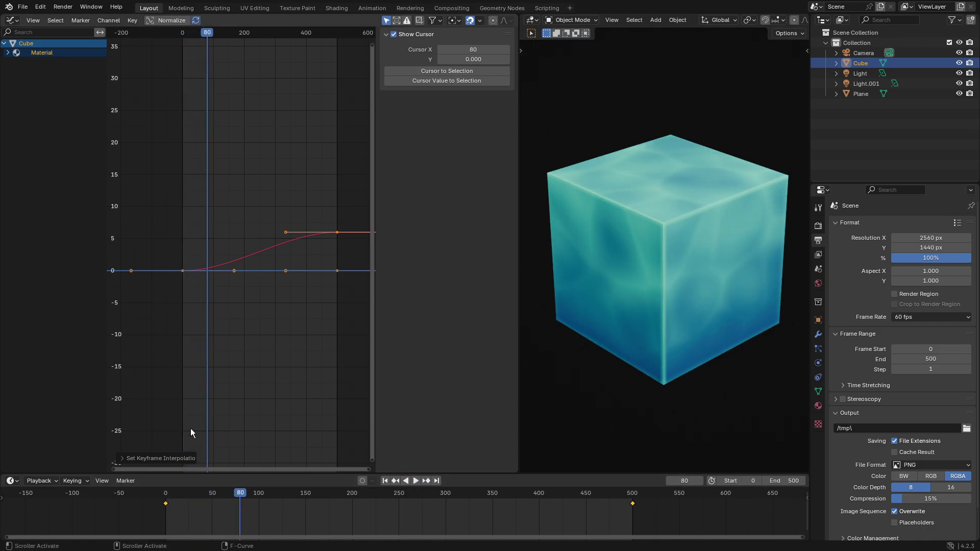
{"action": "left_click", "coordinate": [12, 20]}
{"action": "left_click", "coordinate": [179, 71]}
{"action": "key", "text": "ctrl+z"}
{"action": "key", "text": "ctrl+z"}
{"action": "key", "text": "ctrl+z"}
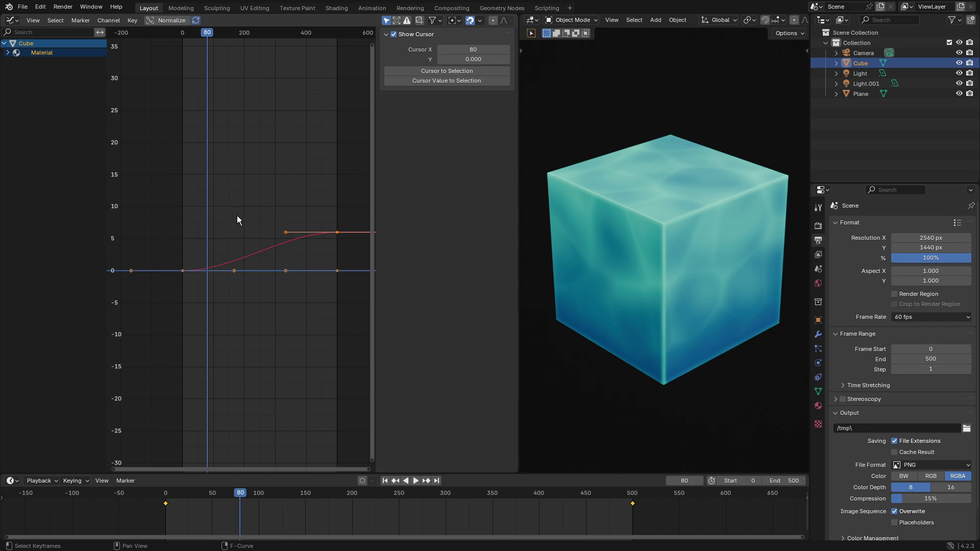
Set the material keyframes' interpolation mode to Linear and play the animation from the first frame.
{"action": "right_click", "coordinate": [249, 185]}
{"action": "mouse_move", "coordinate": [250, 185]}
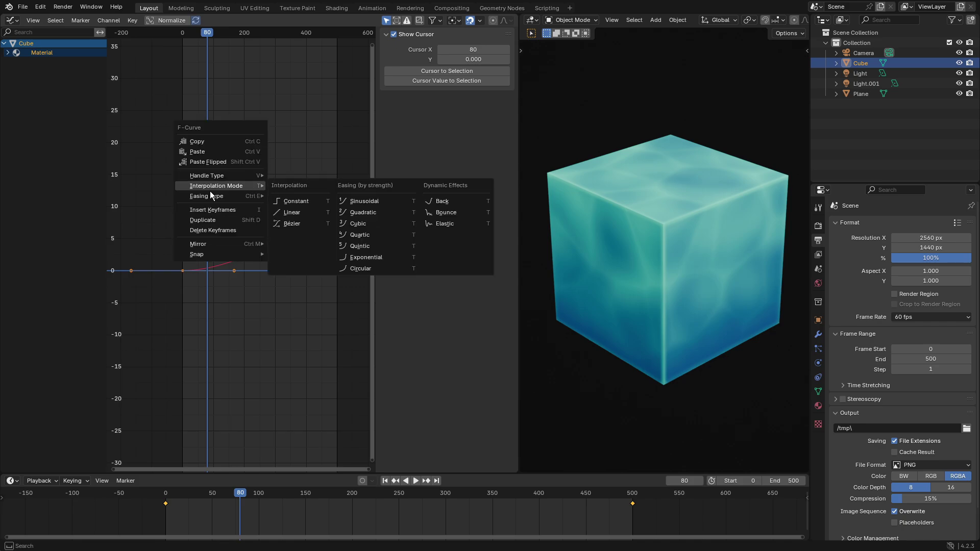
{"action": "left_click", "coordinate": [305, 213]}
{"action": "left_click", "coordinate": [385, 481]}
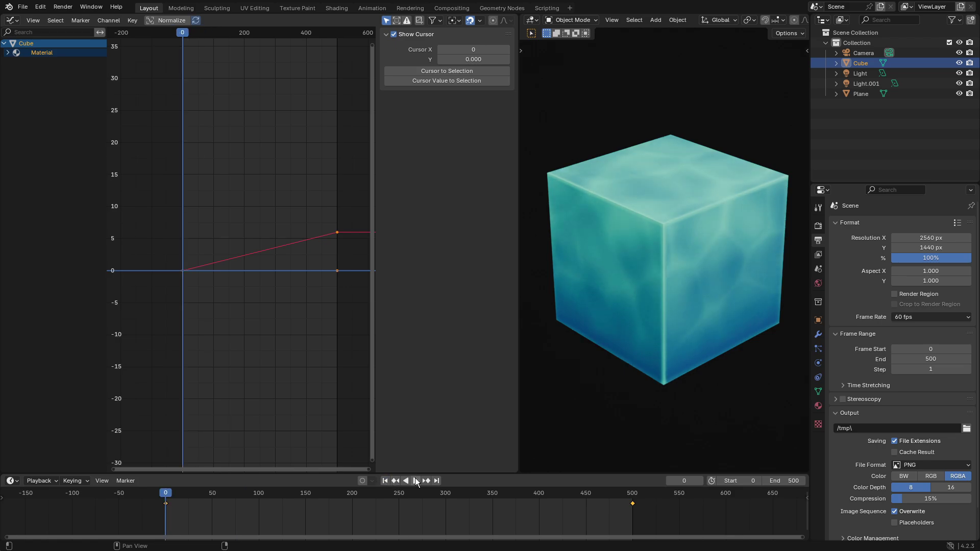
{"action": "left_click", "coordinate": [415, 481]}
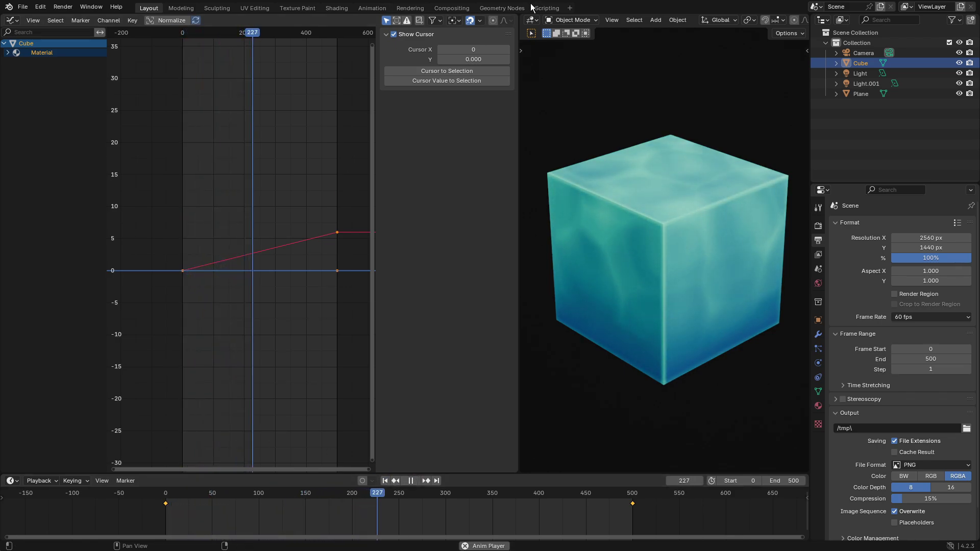
Expand the 3D Viewport over the Graph Editor area and split it vertically into two viewports.
{"action": "left_click_drag", "start_coordinate": [521, 17], "coordinate": [301, 153]}
{"action": "scroll", "coordinate": [299, 155], "scroll_direction": "down", "scroll_amount": 3}
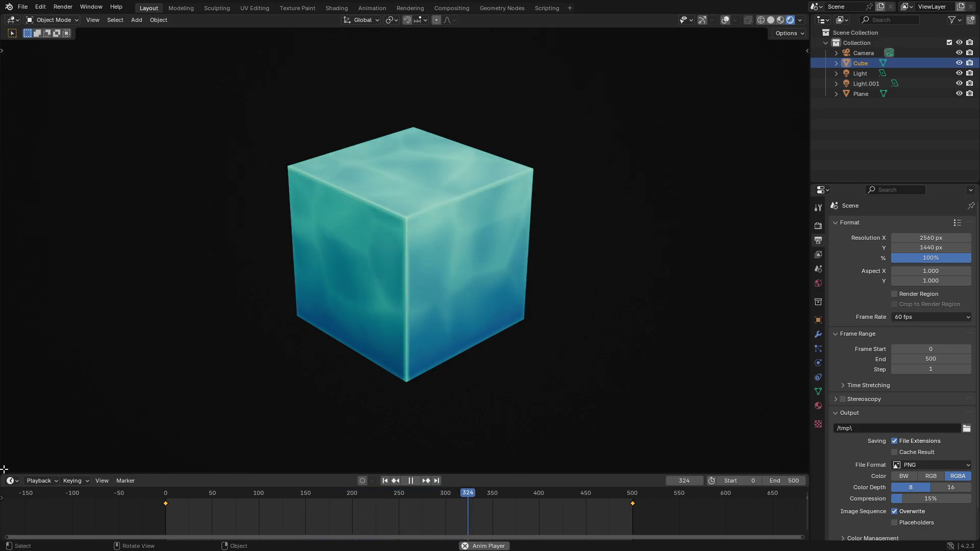
{"action": "left_click_drag", "start_coordinate": [4, 469], "coordinate": [467, 435]}
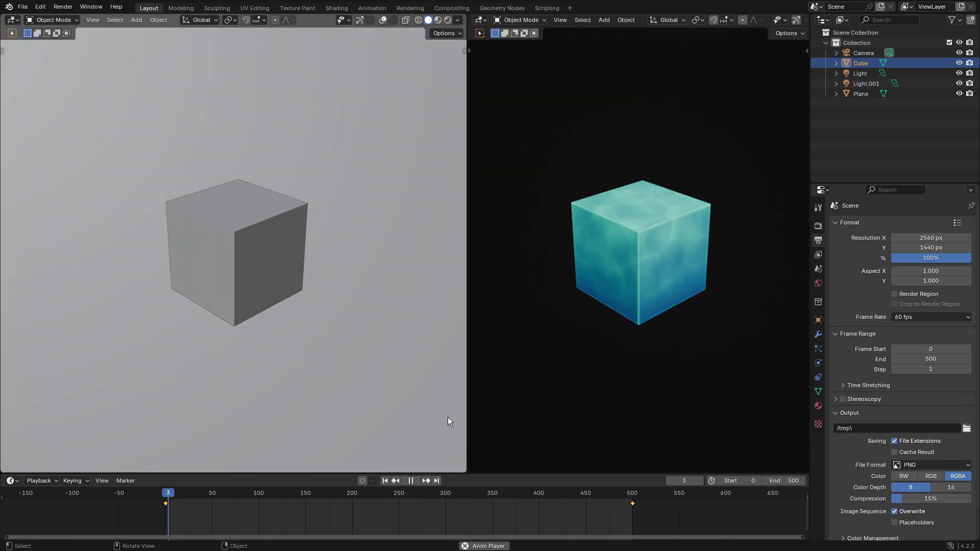
Switch the new area to the Shader Editor, hide its sidebar and bring the TEXTURE, BASE and COLOR frames into view.
{"action": "left_click", "coordinate": [13, 20]}
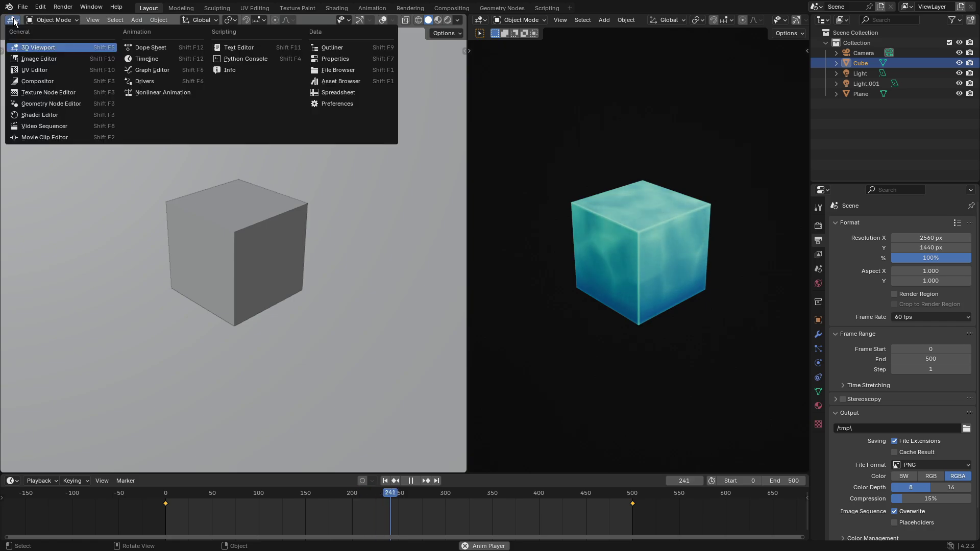
{"action": "left_click", "coordinate": [60, 116]}
{"action": "key", "text": "Home"}
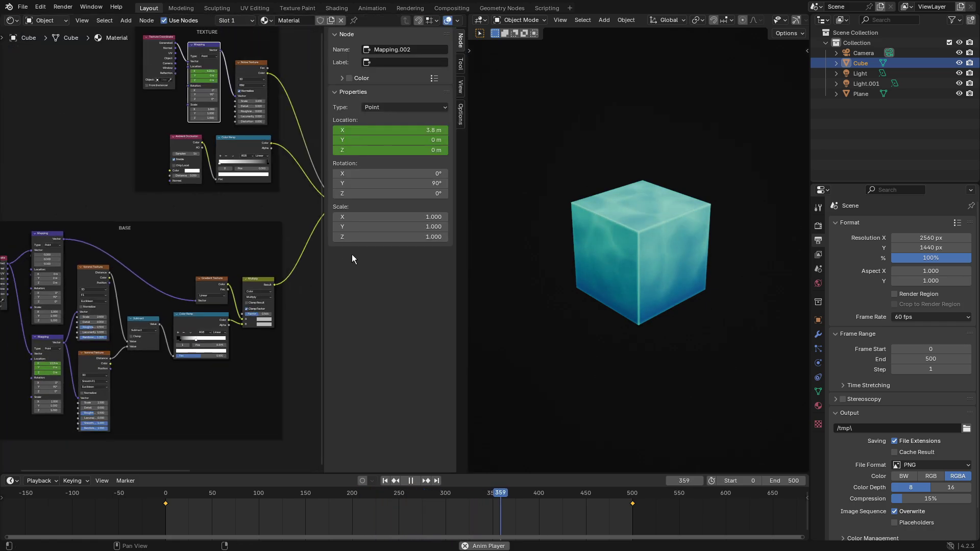
{"action": "left_click_drag", "start_coordinate": [528, 268], "coordinate": [533, 268]}
{"action": "scroll", "coordinate": [280, 194], "scroll_direction": "down", "scroll_amount": 3}
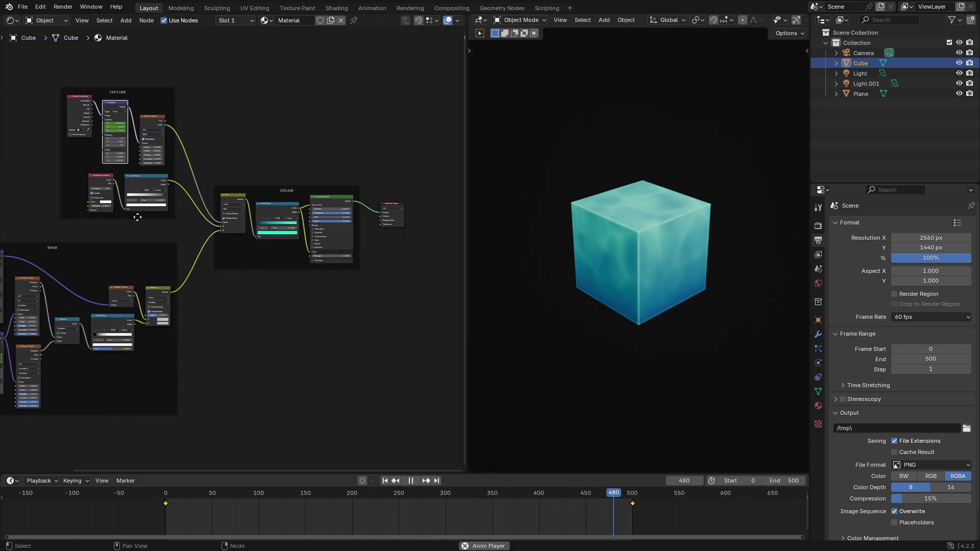